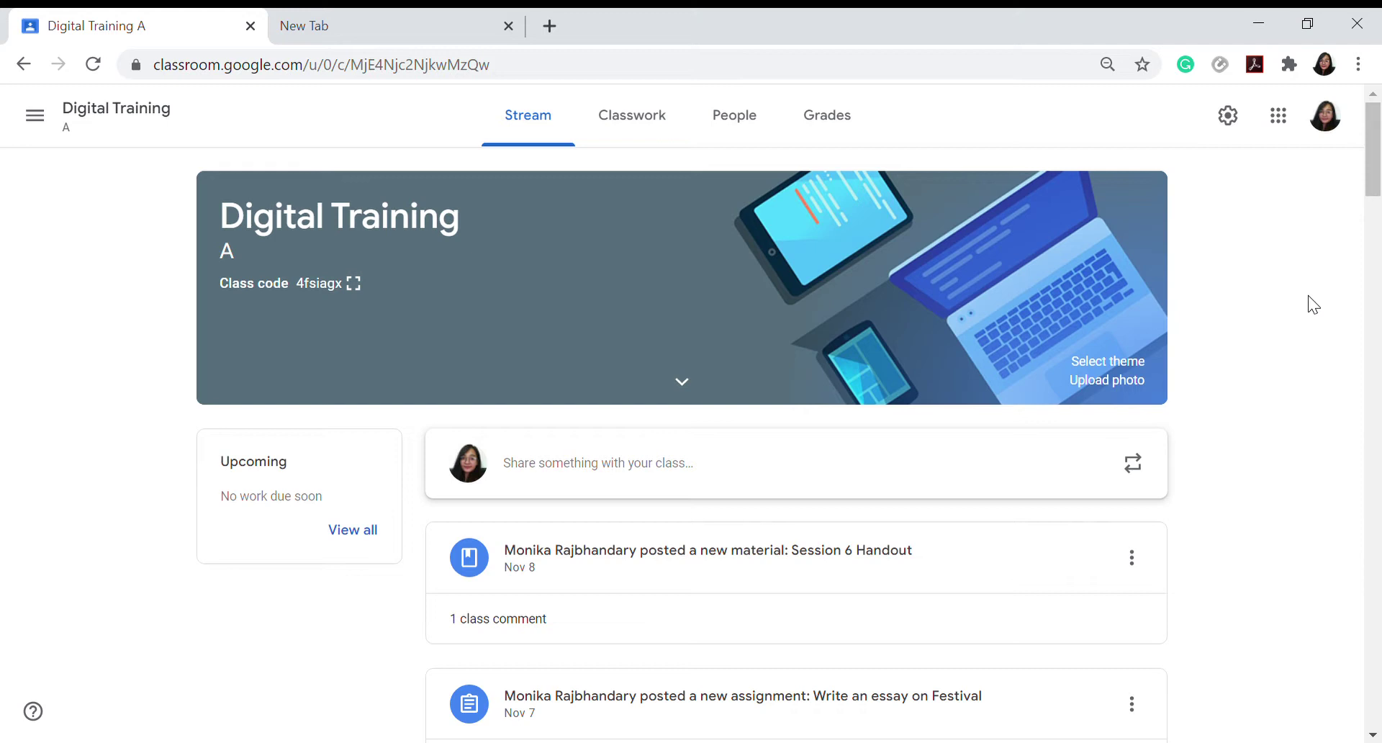
Open the class's classwork, view the Random Practice topic on its own, and return to all topics
click(645, 115)
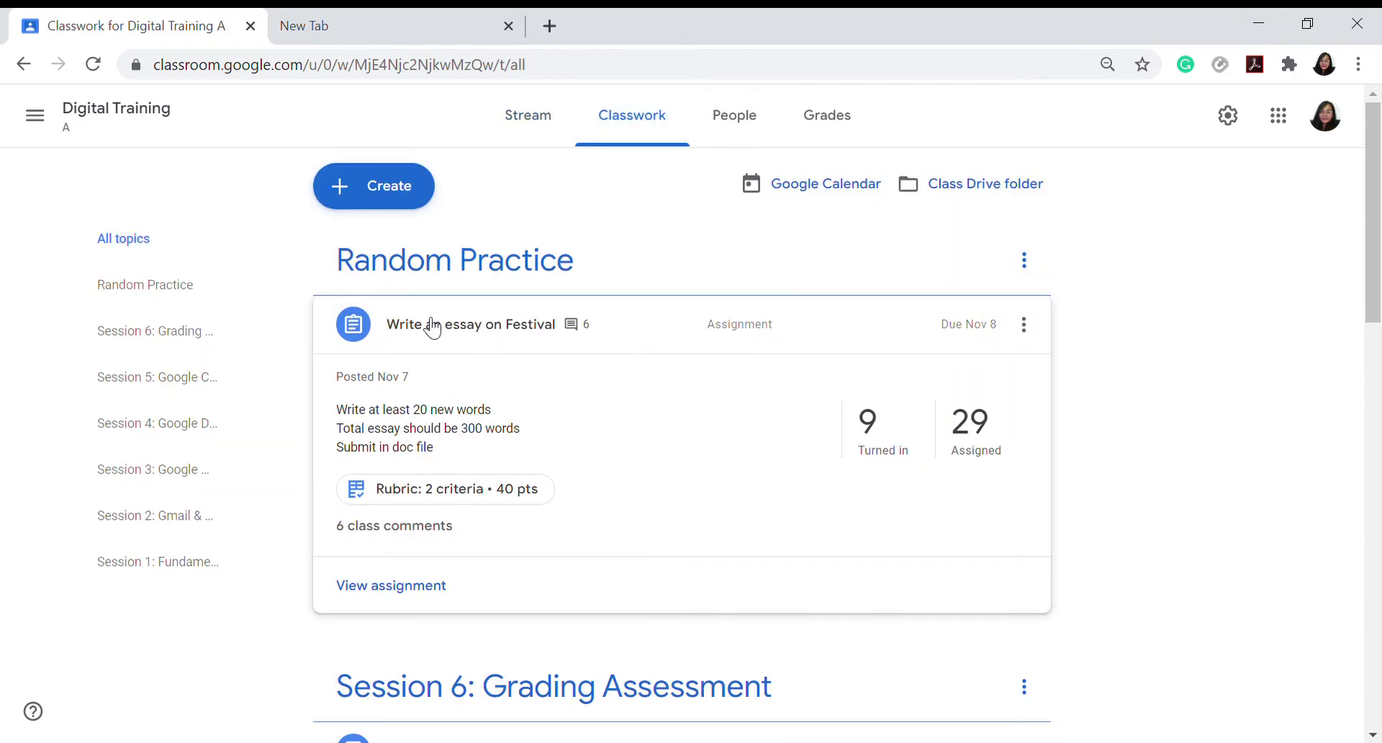
click(427, 265)
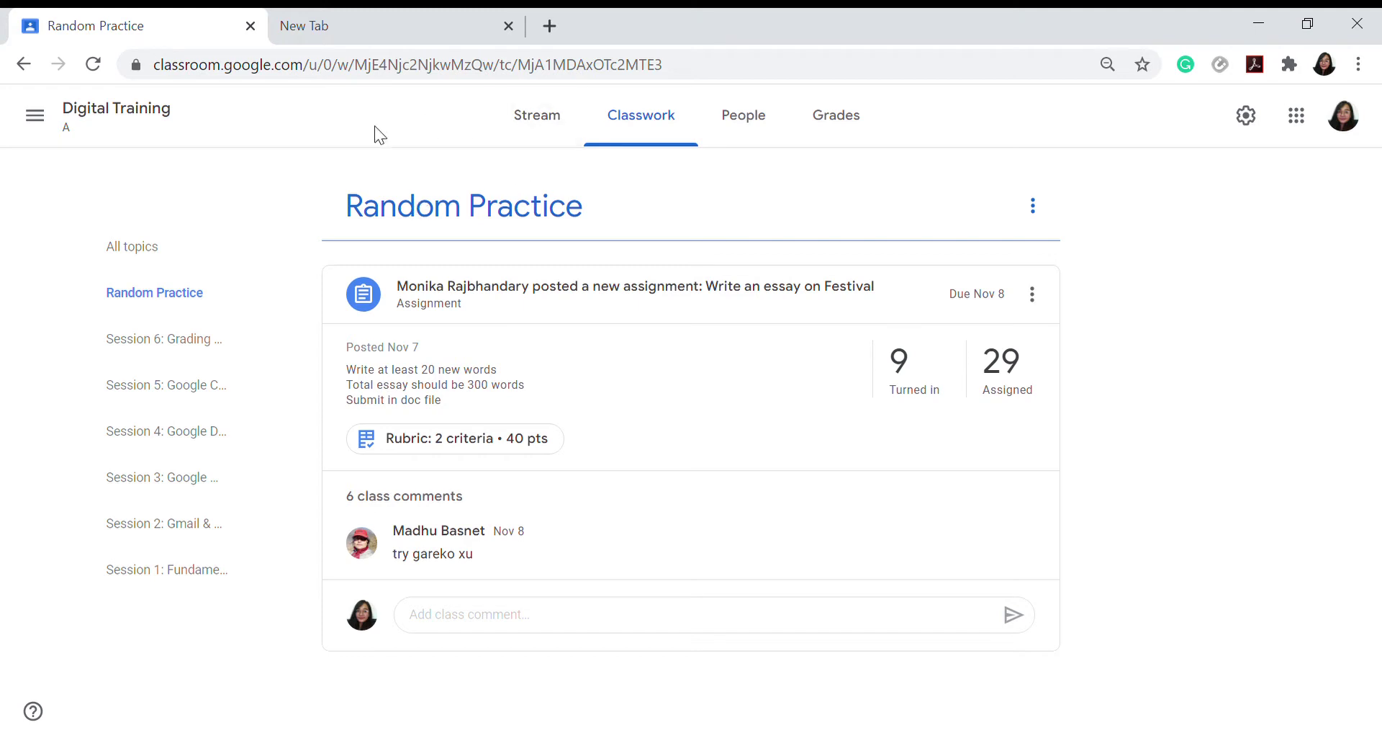
click(104, 250)
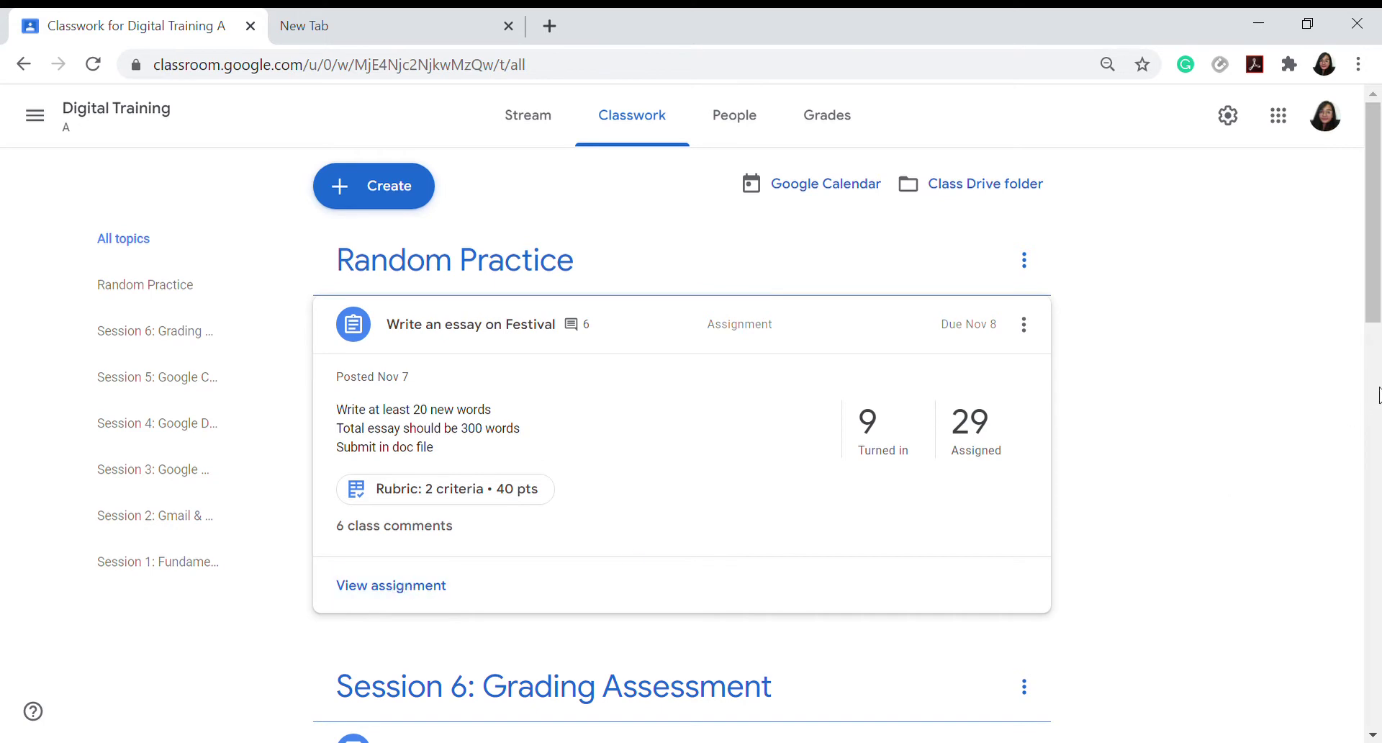
Expand Assignment 1 under Session 1: Fundamentals of Online Teaching and open the full assignment with its student work
click(1379, 455)
scroll(1379, 455, down, 1)
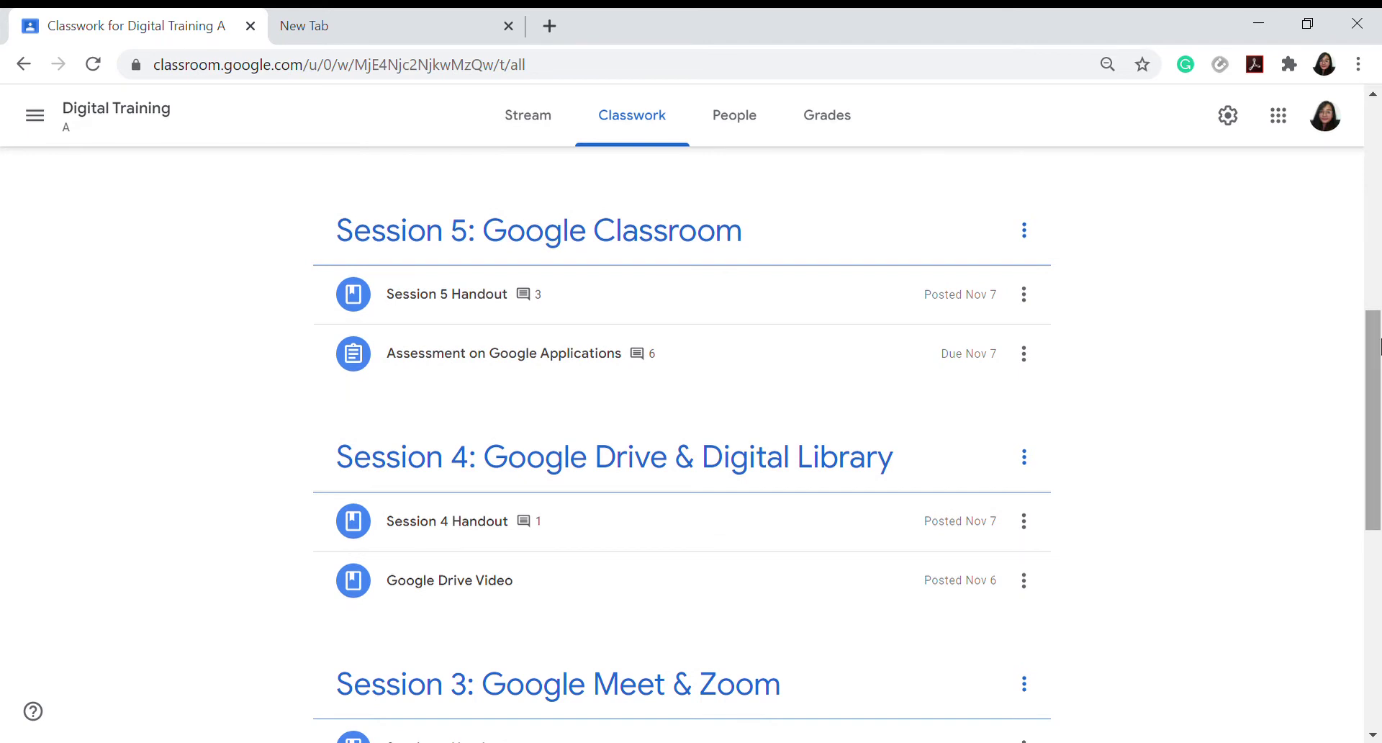
drag(1377, 335, 1377, 513)
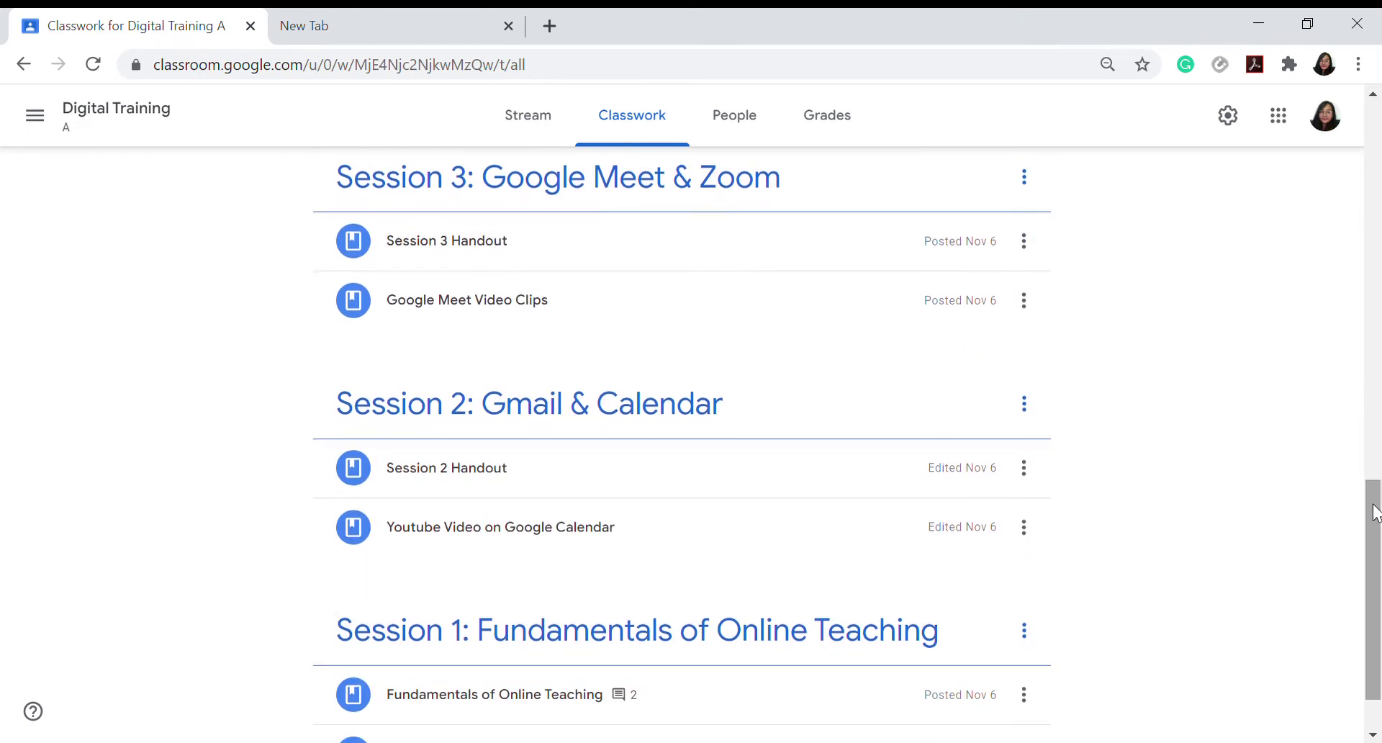
scroll(1376, 513, down, 1)
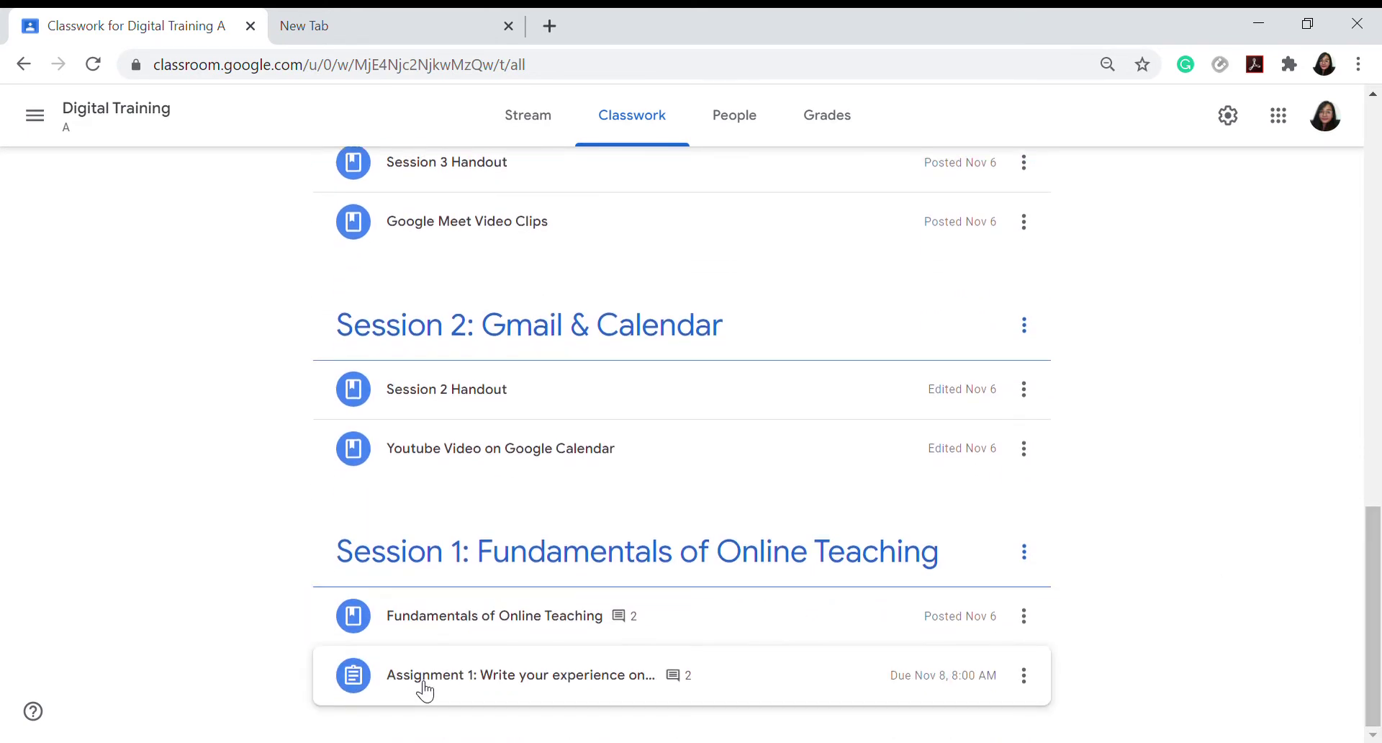
click(426, 678)
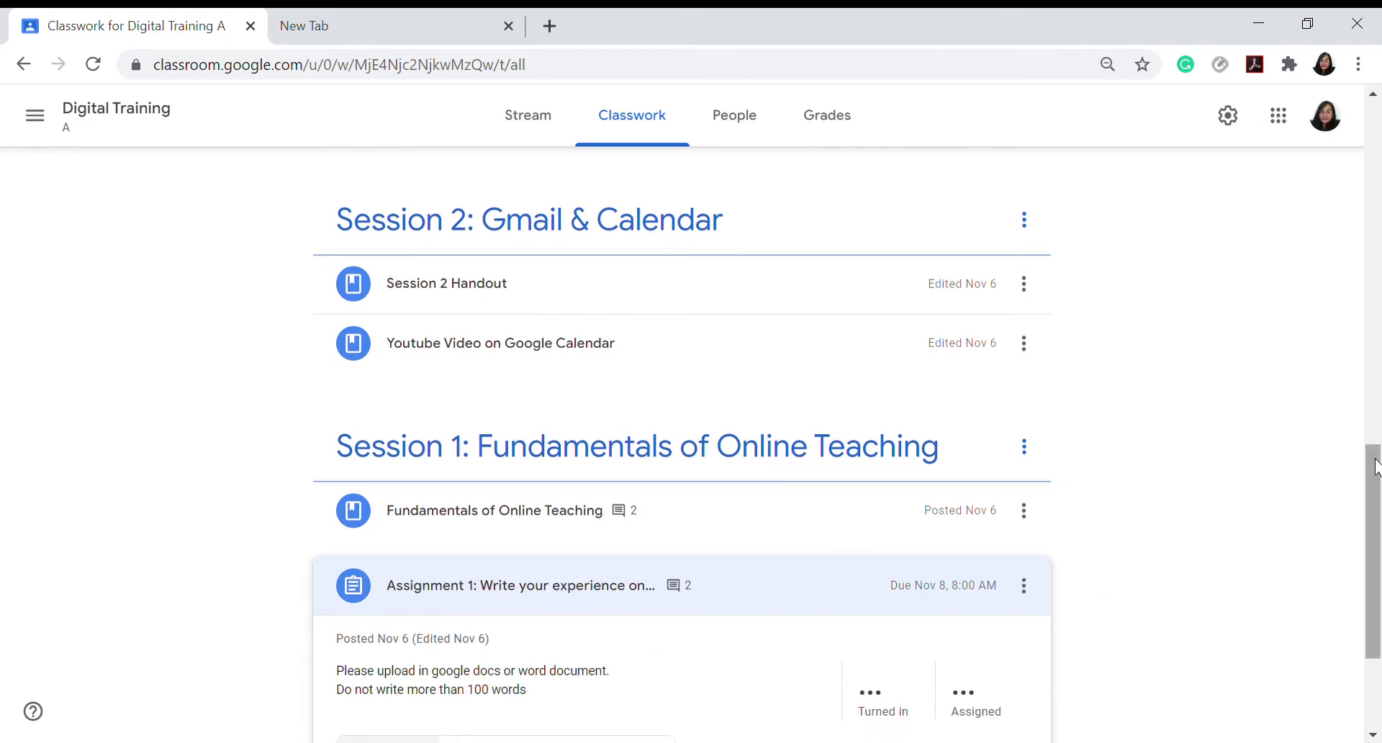
drag(1379, 496, 1379, 583)
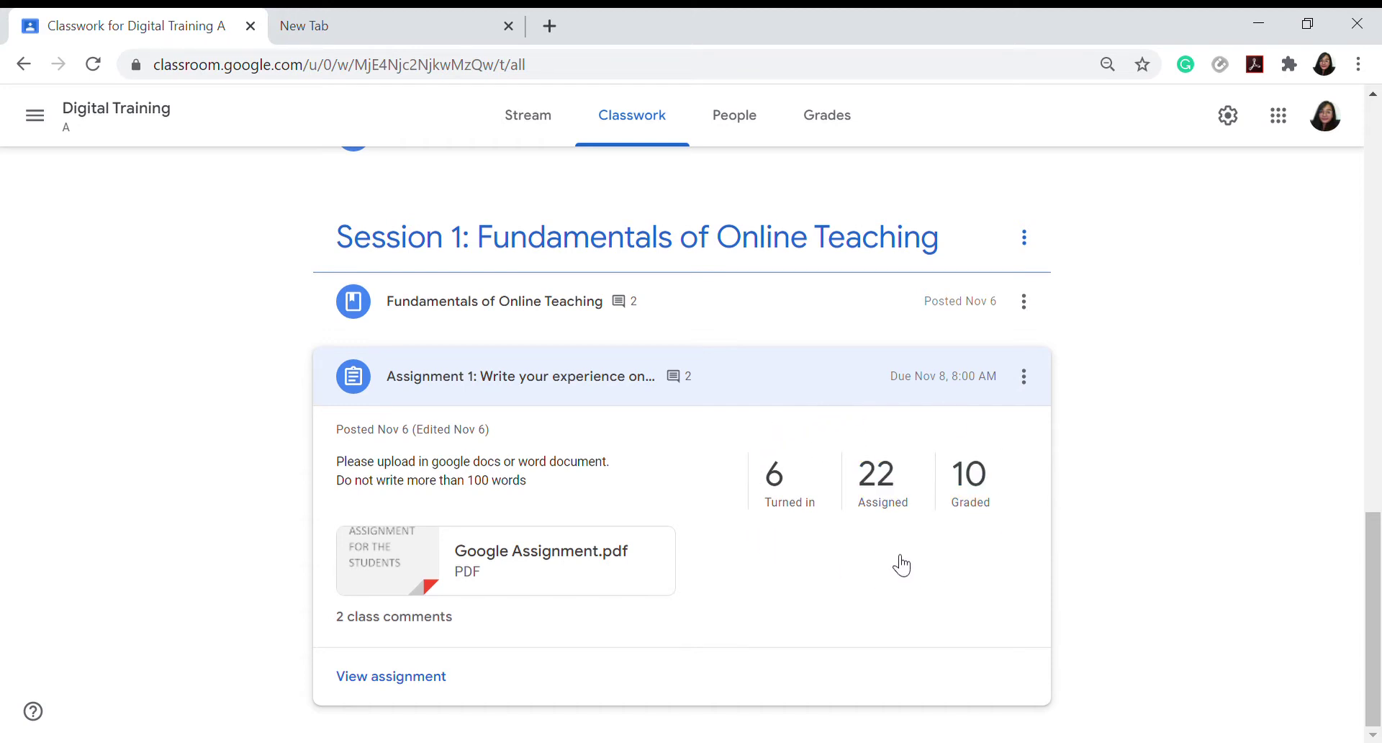
click(377, 679)
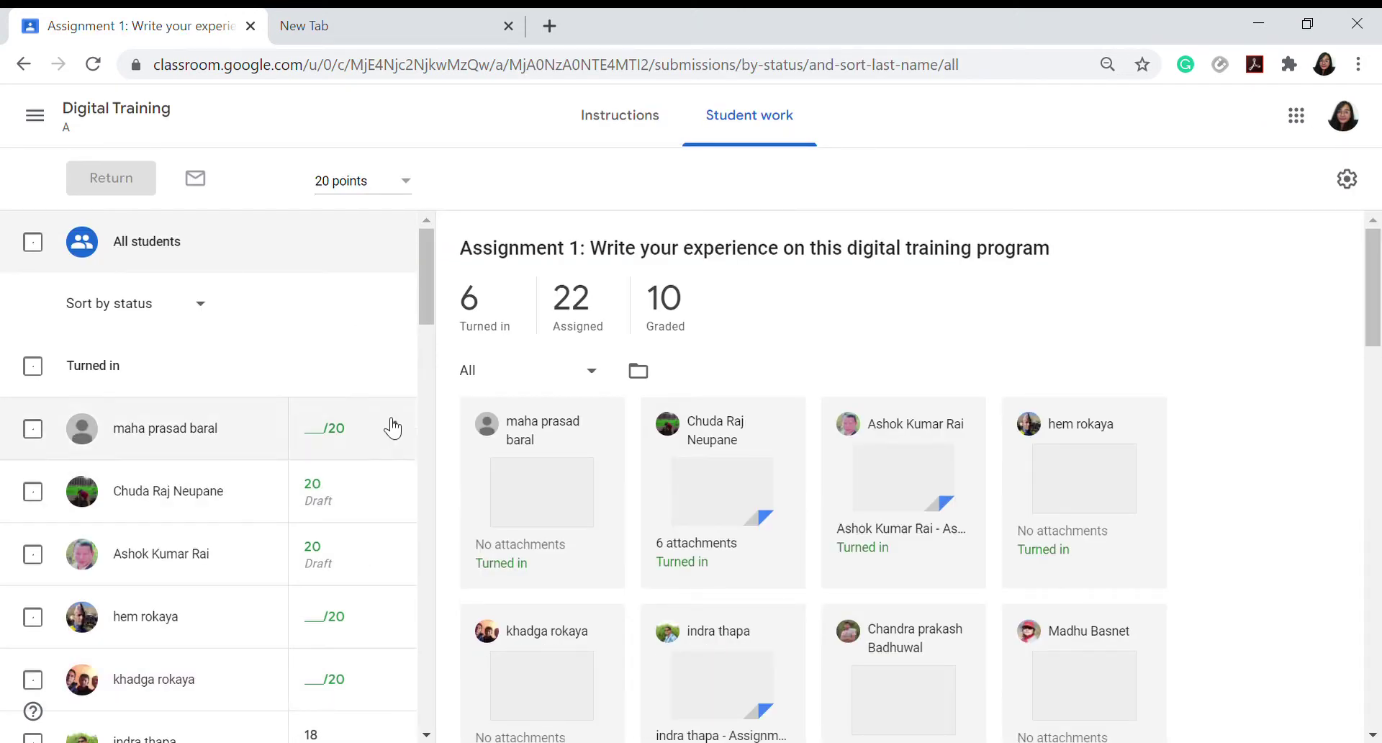
Review the submissions by Turned in, Graded and Assigned status, return to Turned in, and look through the student list
click(489, 319)
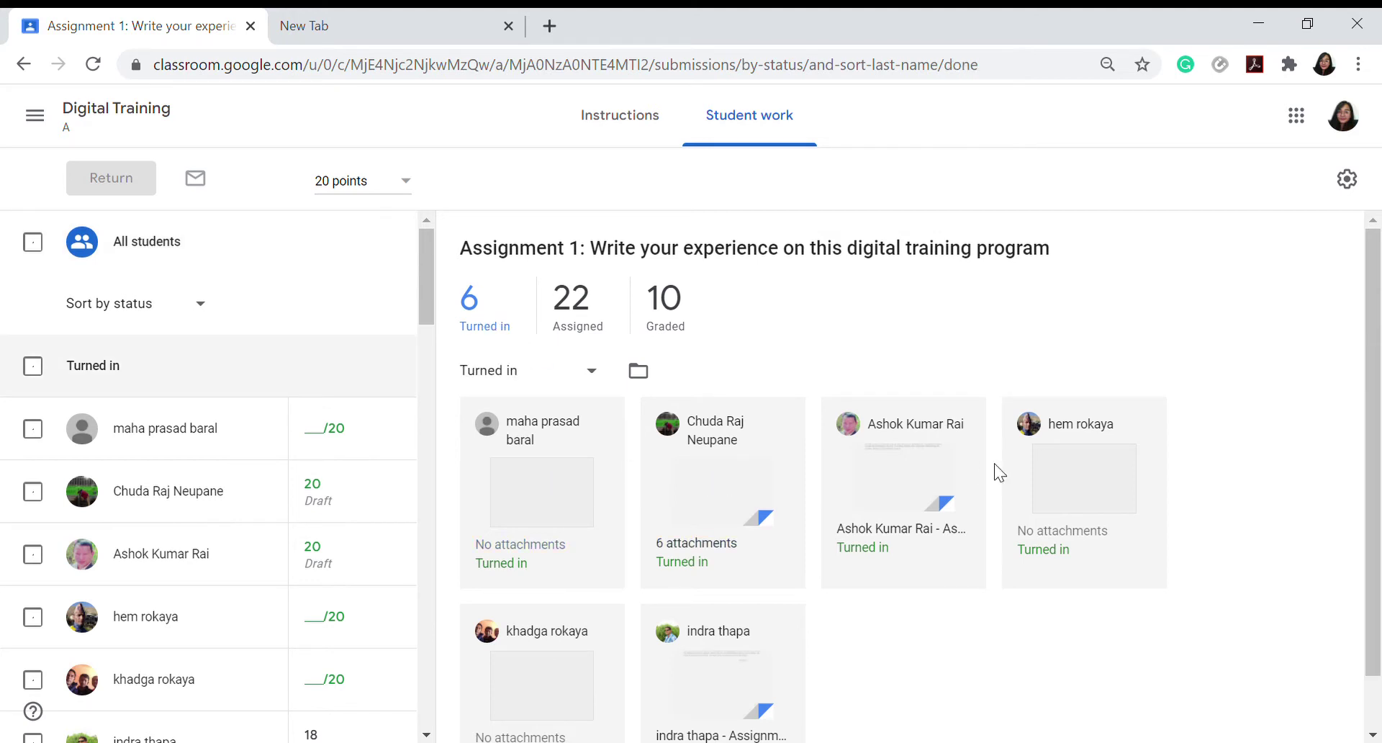
click(673, 306)
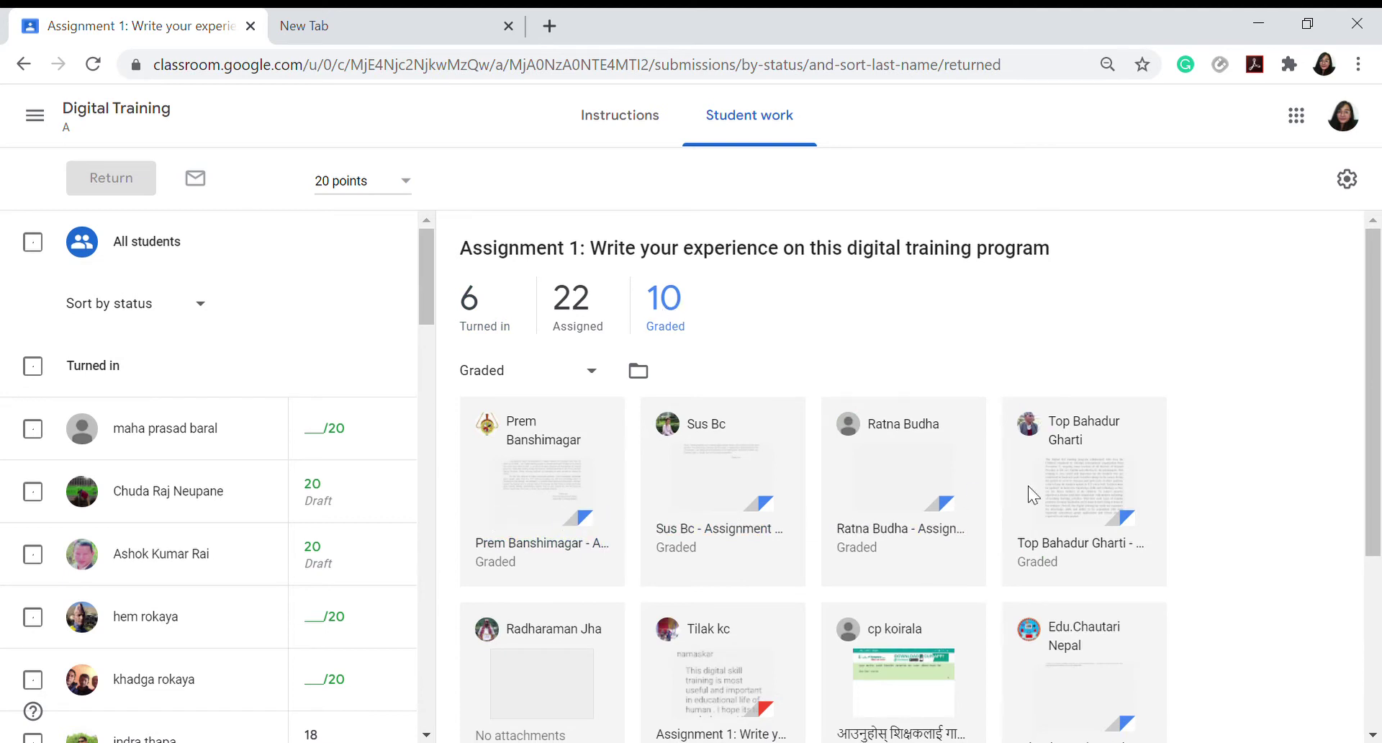
click(589, 308)
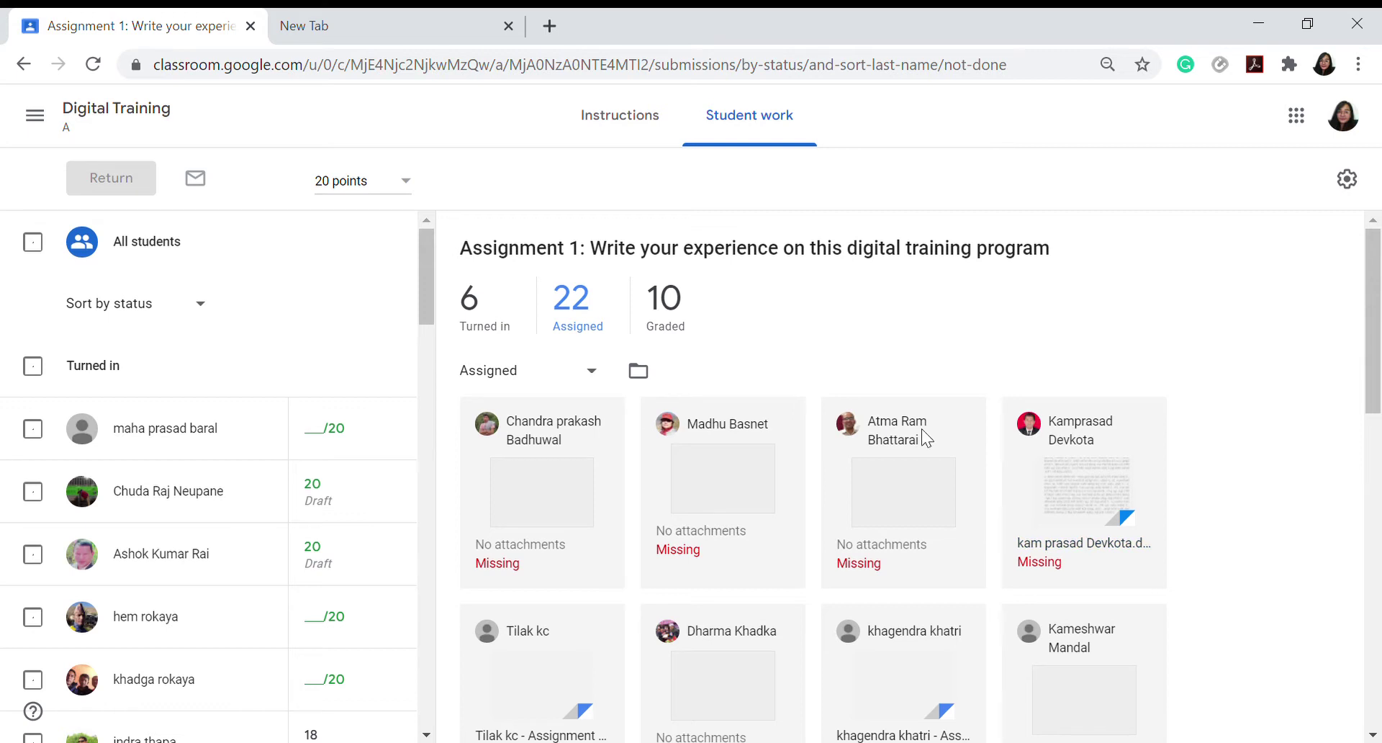
click(485, 325)
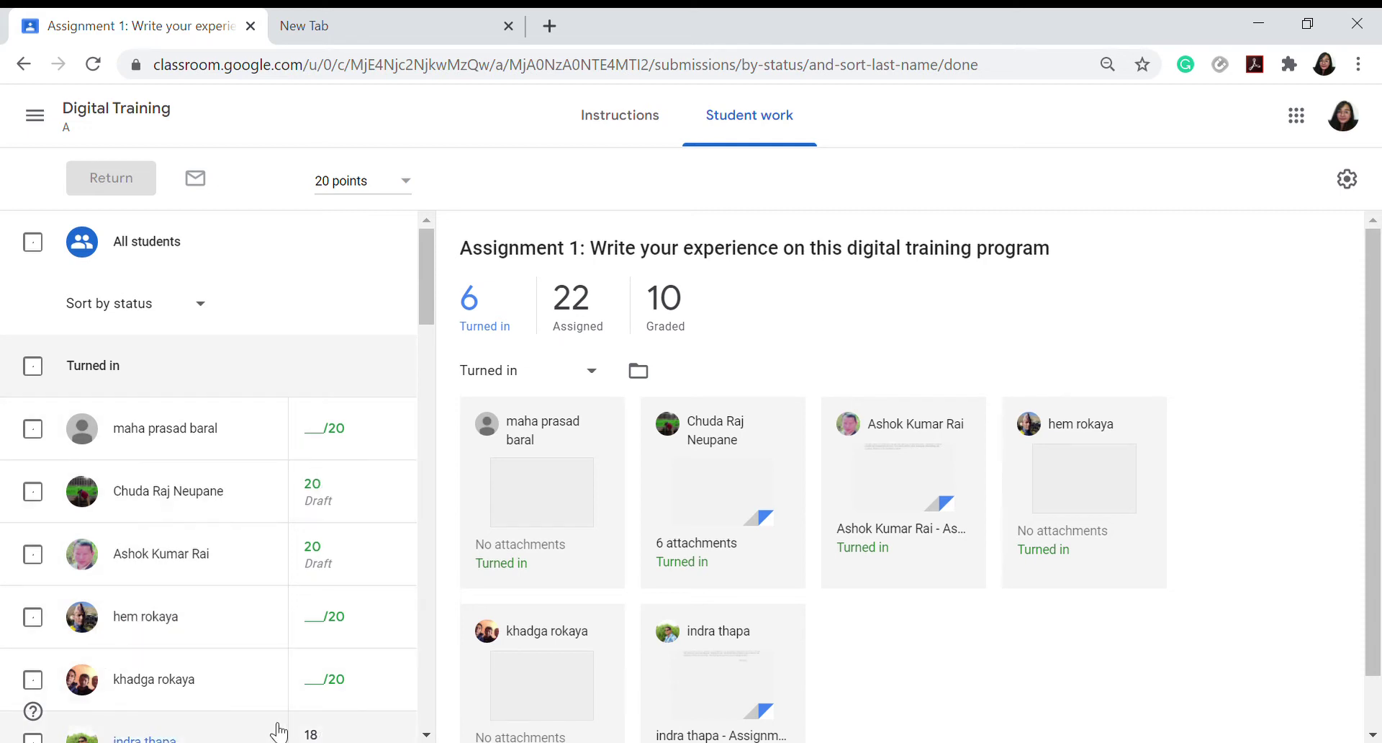
drag(420, 308, 431, 361)
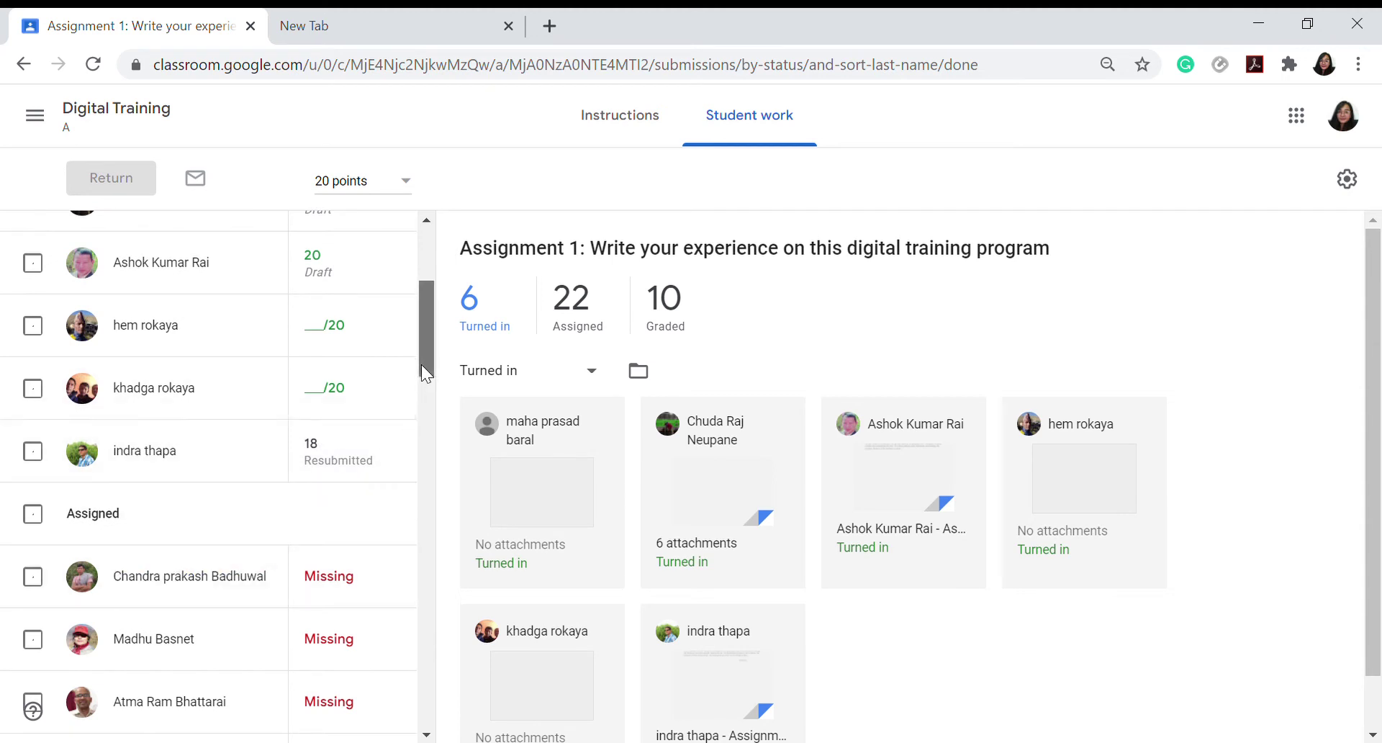
drag(422, 366, 432, 295)
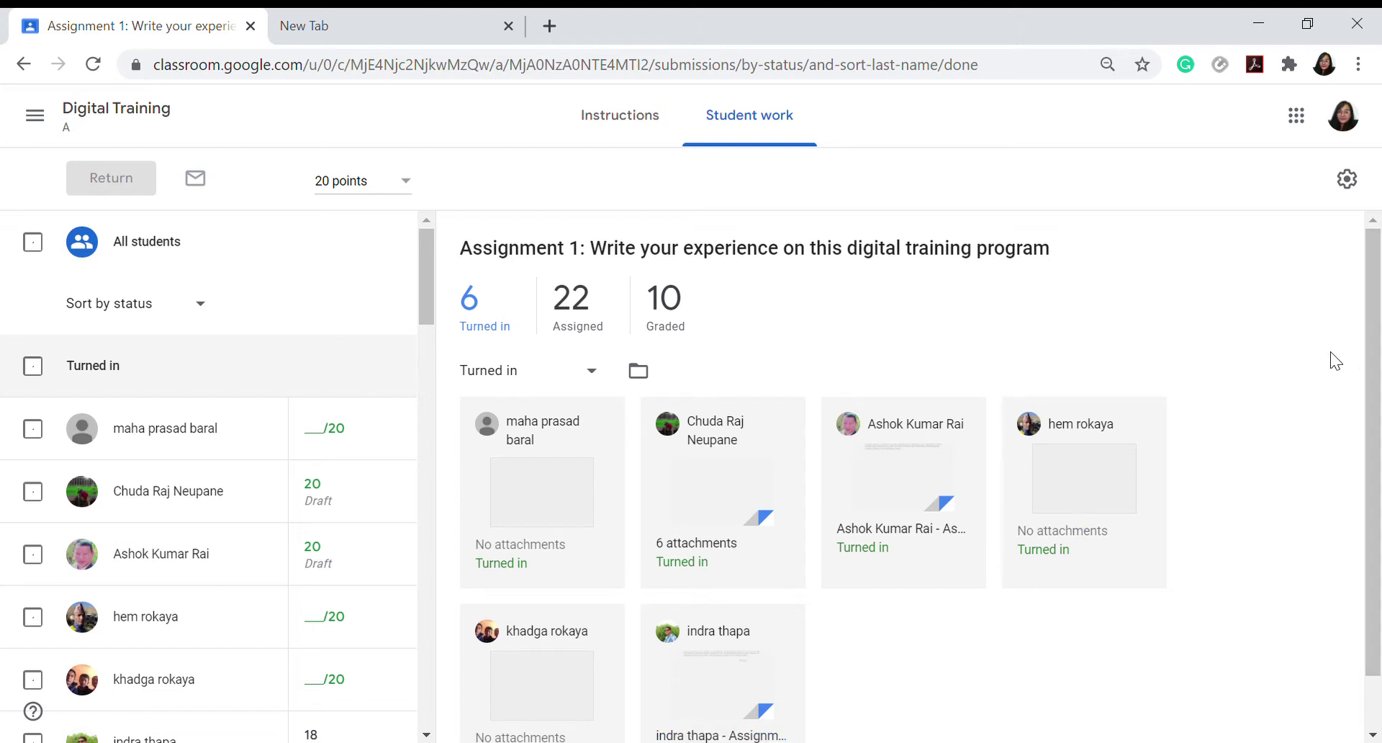
Open the third turned-in student's document and add the comment "you can write better" on "training delivery style, techniques"
click(910, 529)
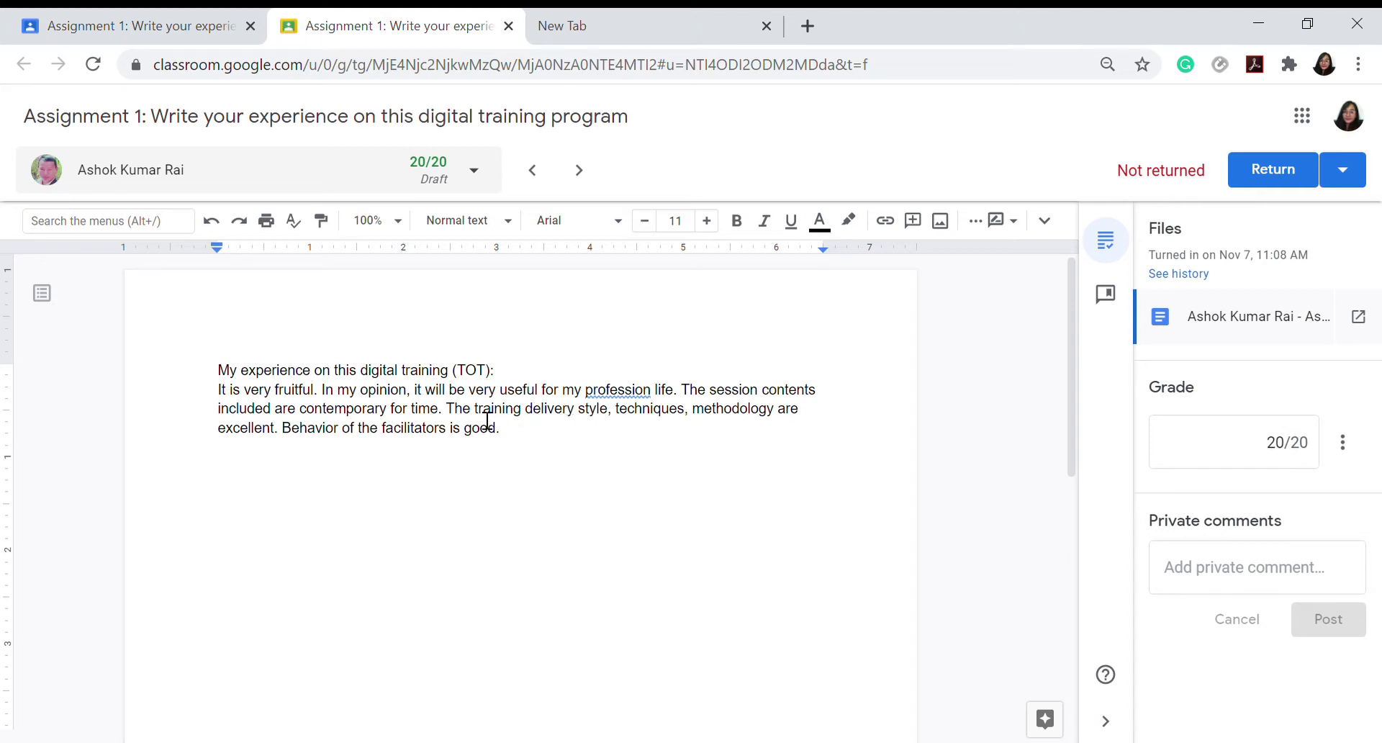
drag(474, 408, 696, 427)
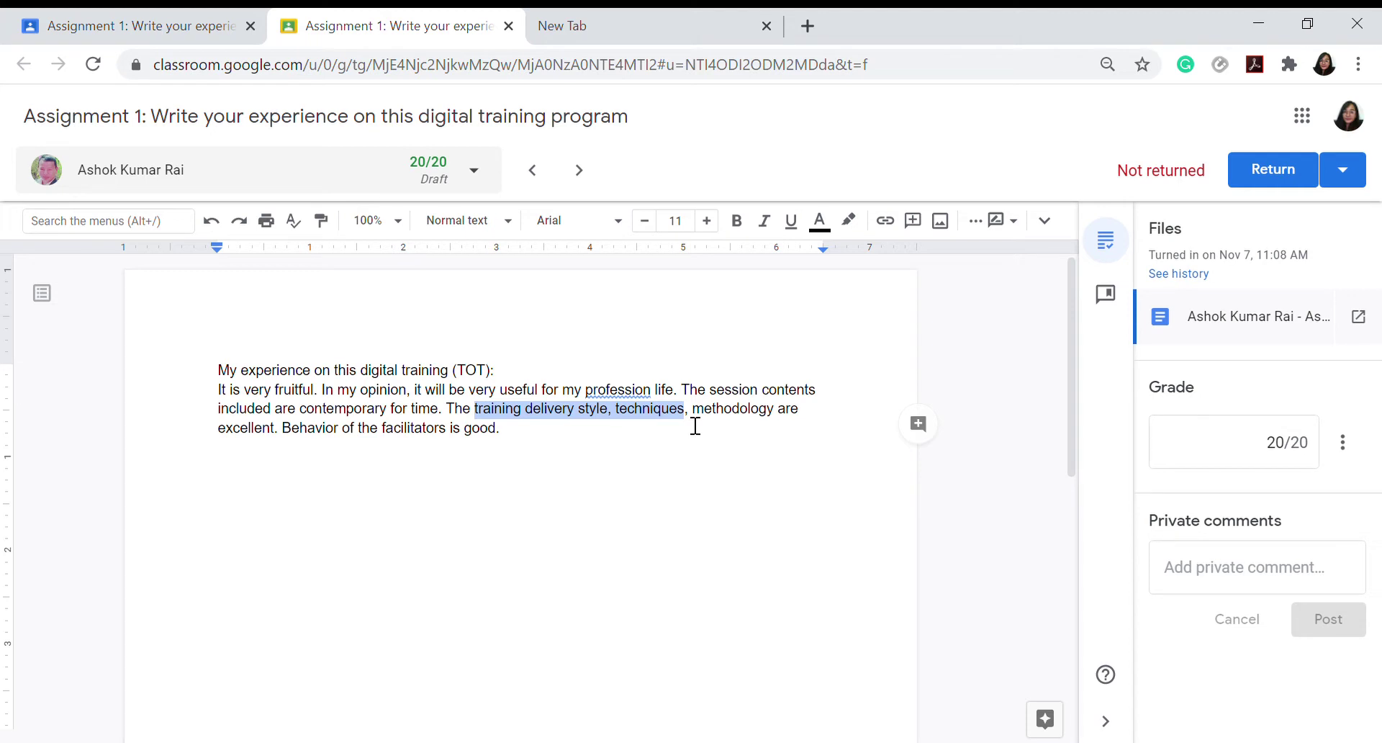
click(921, 430)
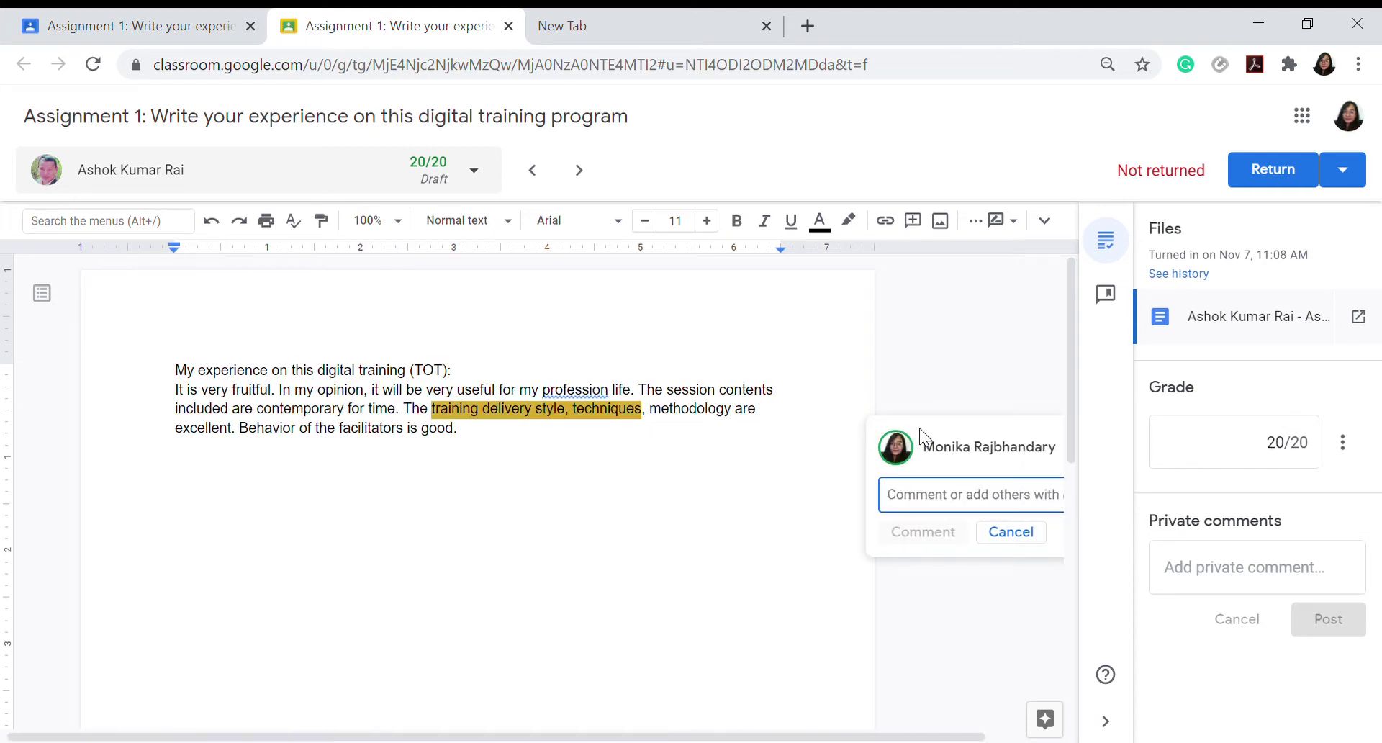
text(you can)
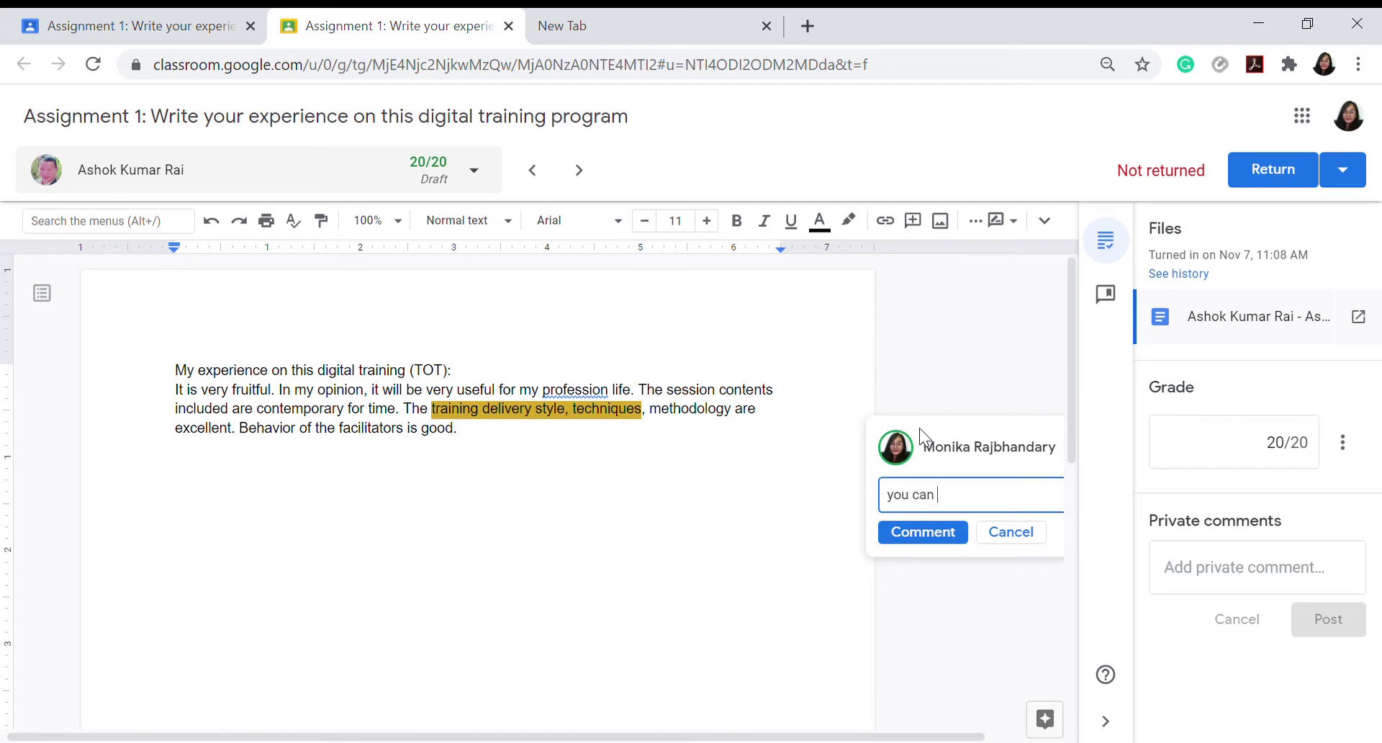
text( write better)
click(930, 532)
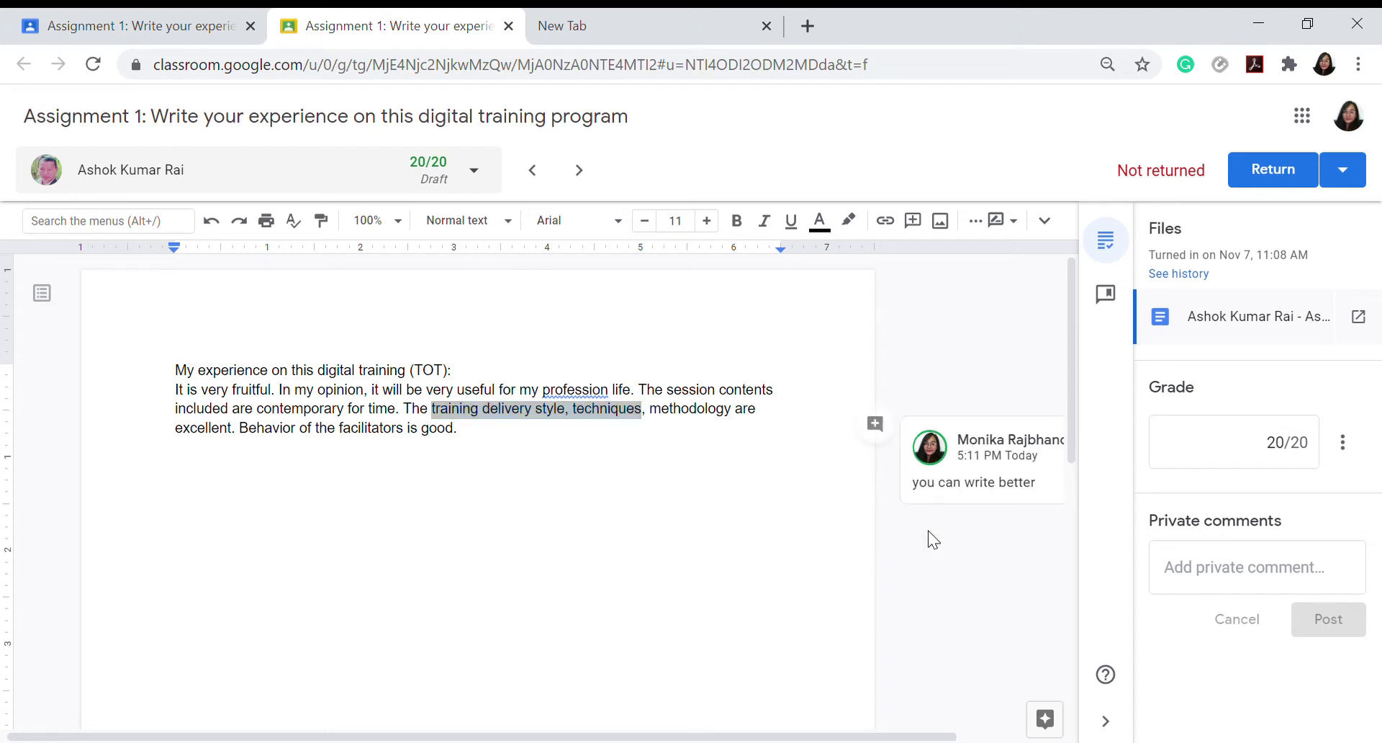
Replace the flagged word "profession" with the suggested correction "professional" in the student's document
click(575, 393)
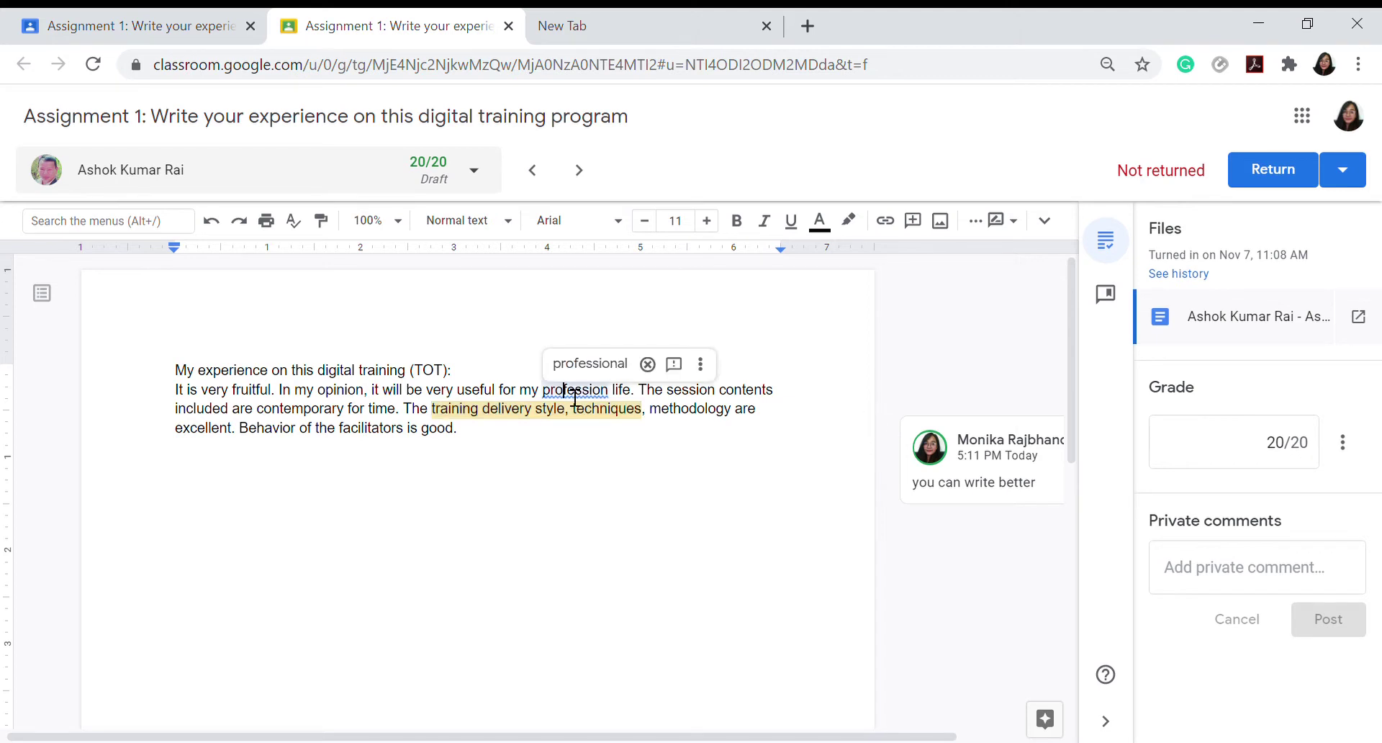
right_click(576, 393)
click(619, 438)
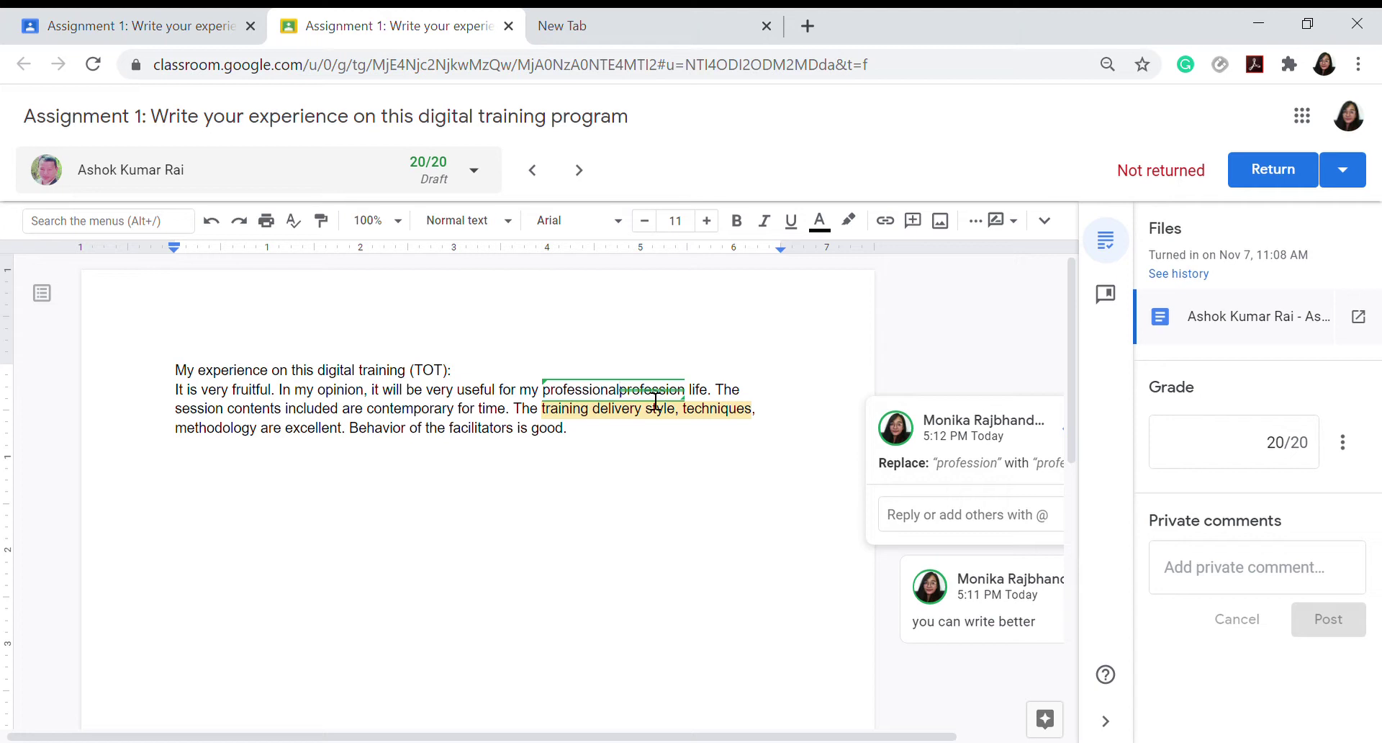
Write the private comment "Good job. Work harder" for the student
click(1185, 576)
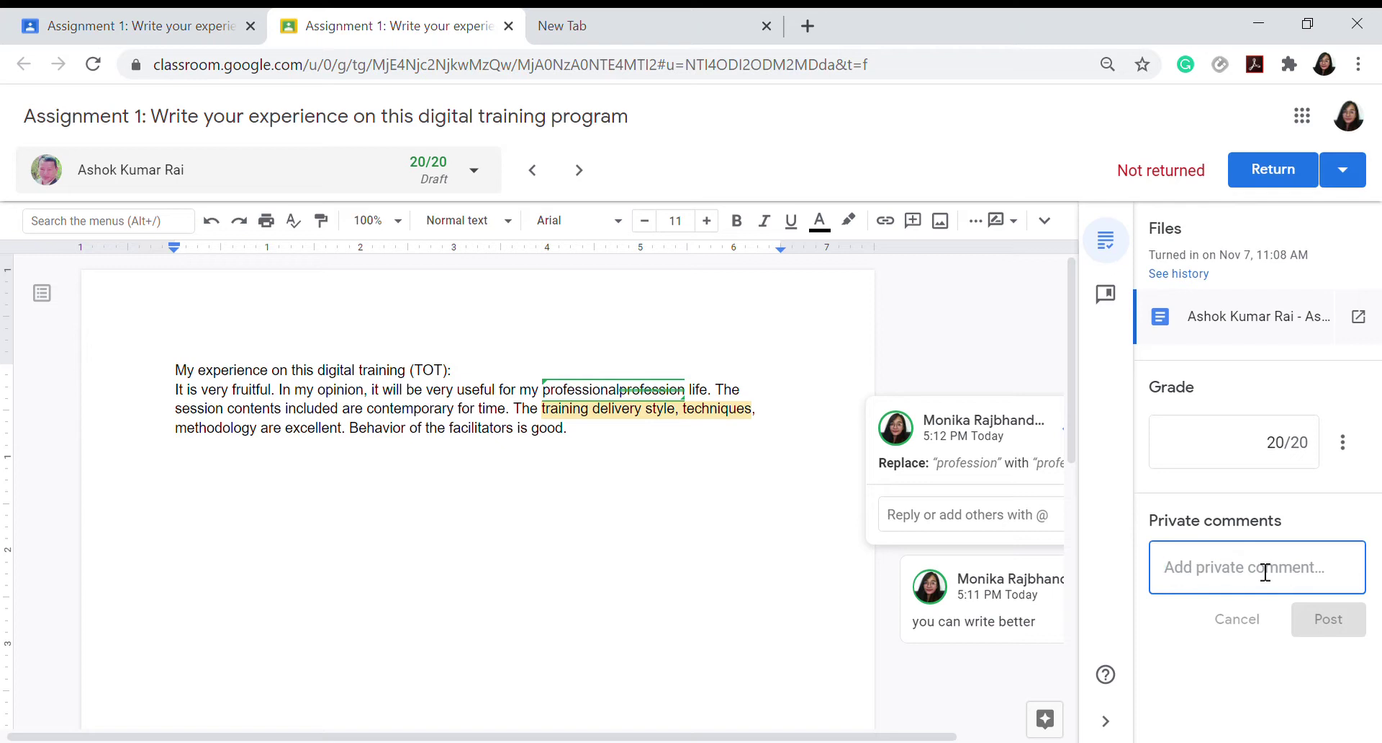
text(Good job)
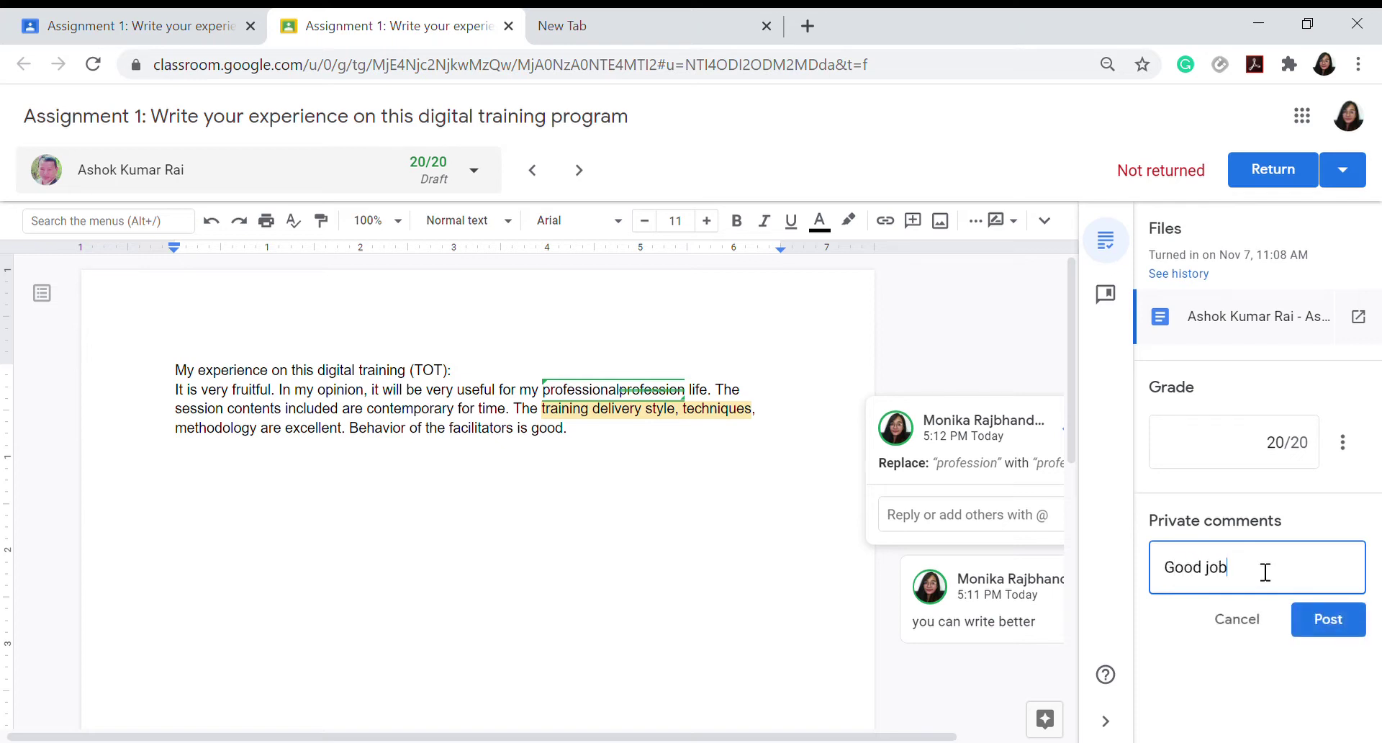
text(. Wr)
text(ork harder)
Set the student's grade for Assignment 1 to 17 out of 20
click(1283, 456)
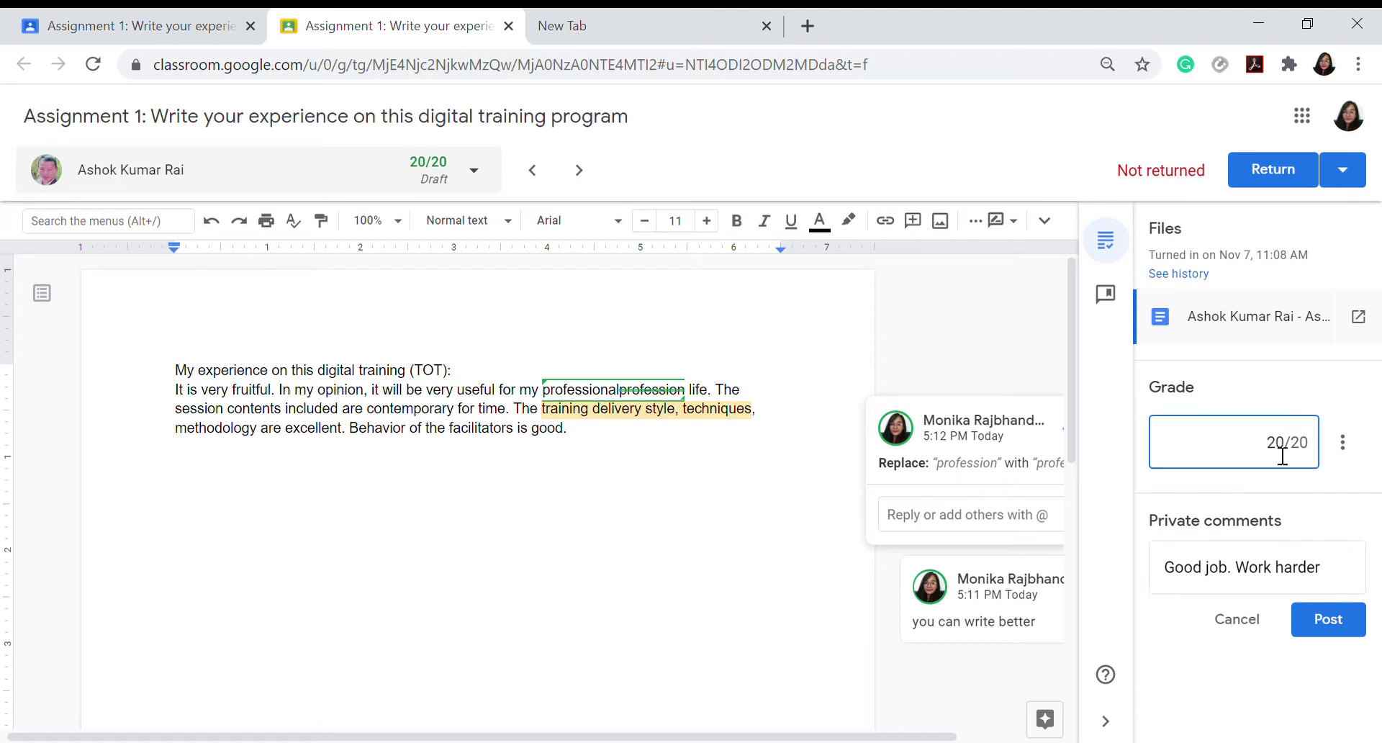
key(BackSpace)
key(Delete)
text(17)
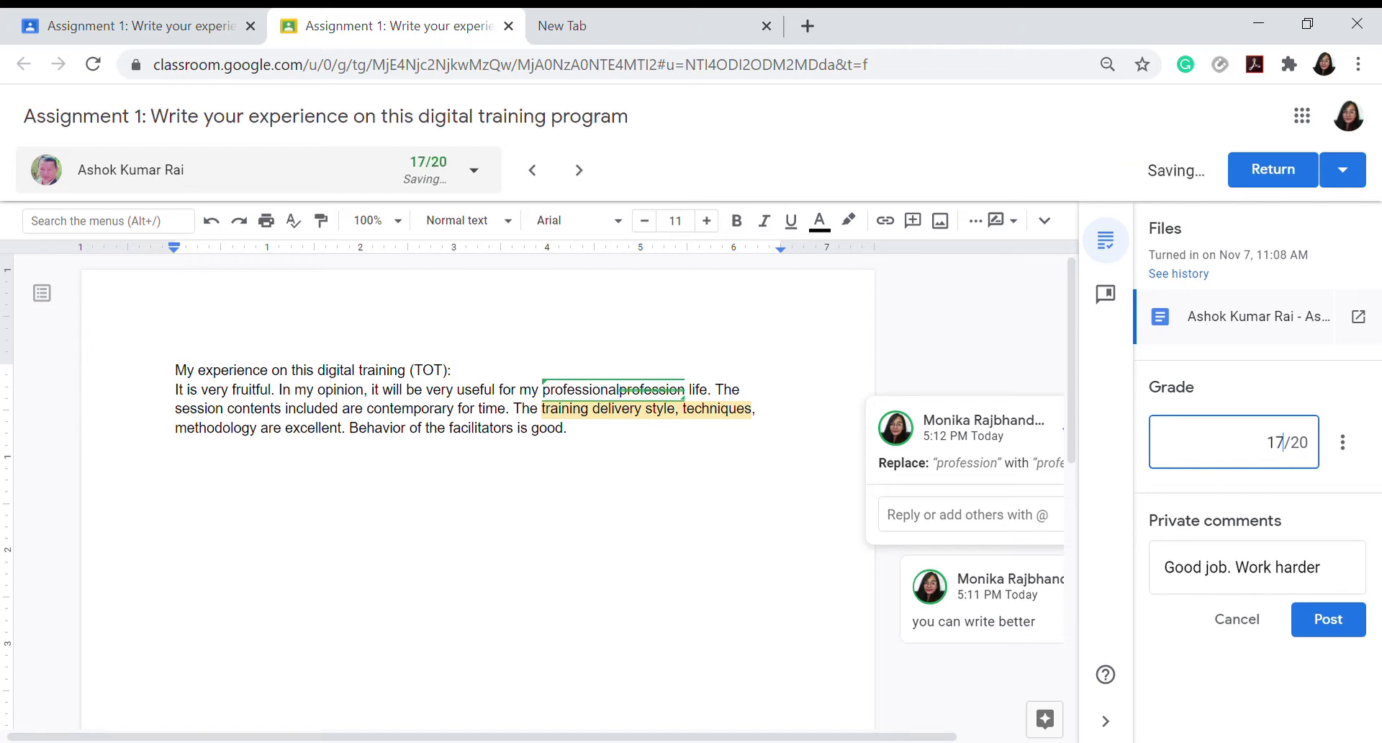
Post the private comment and return the graded work to the student, confirming the return
click(1324, 622)
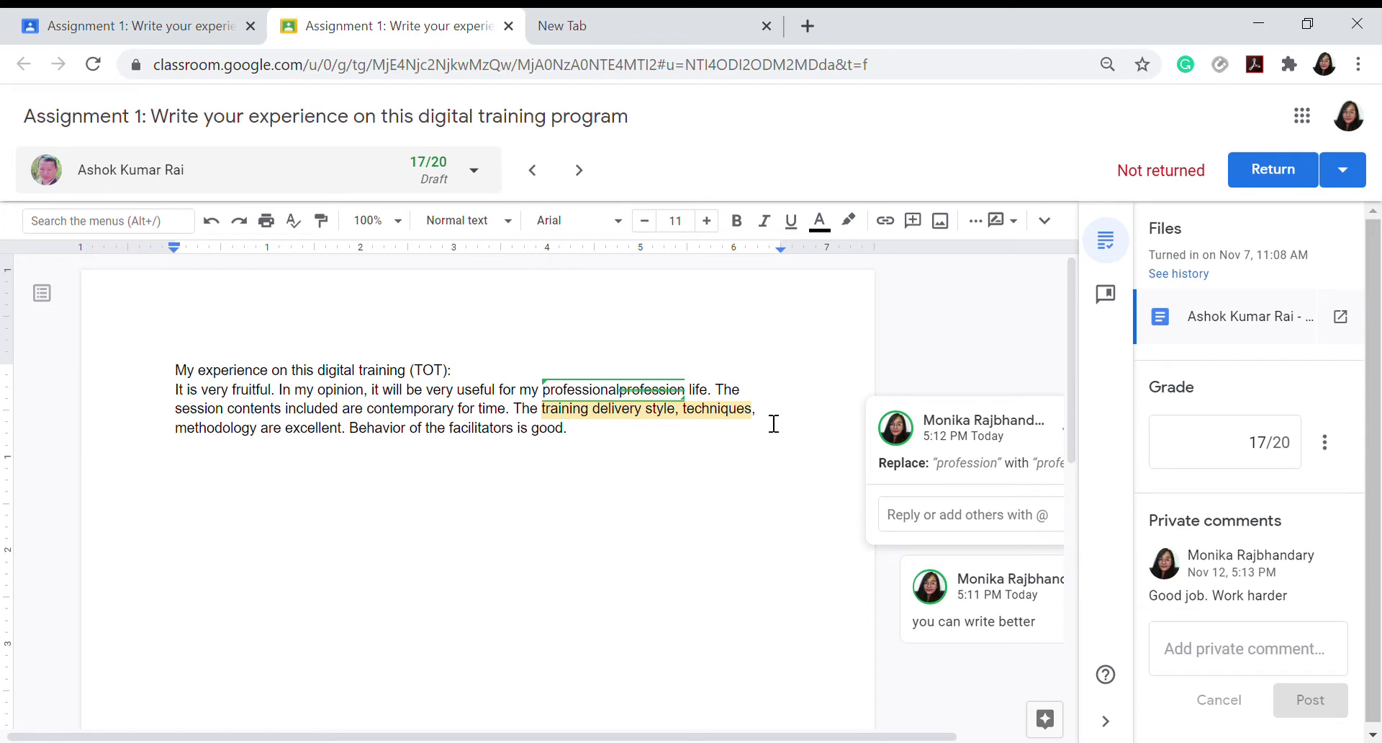
click(1272, 178)
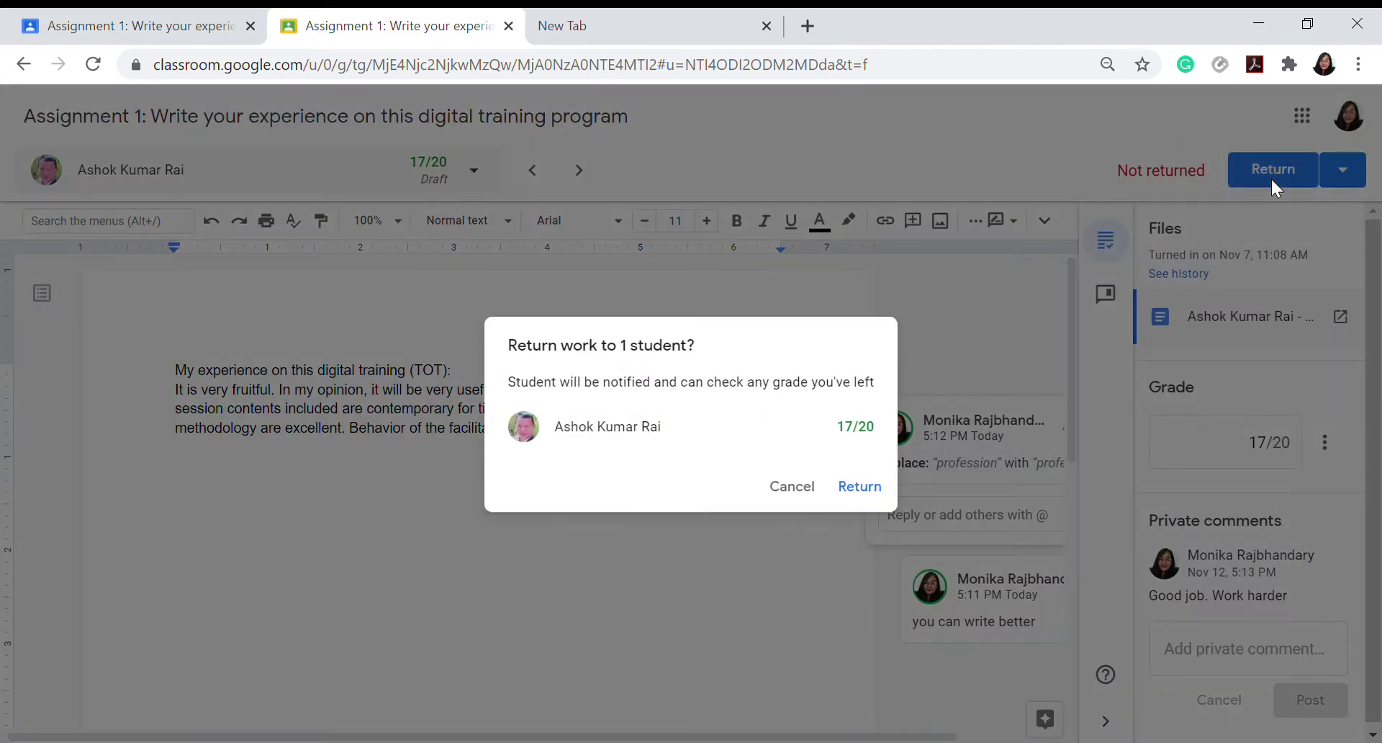
click(849, 481)
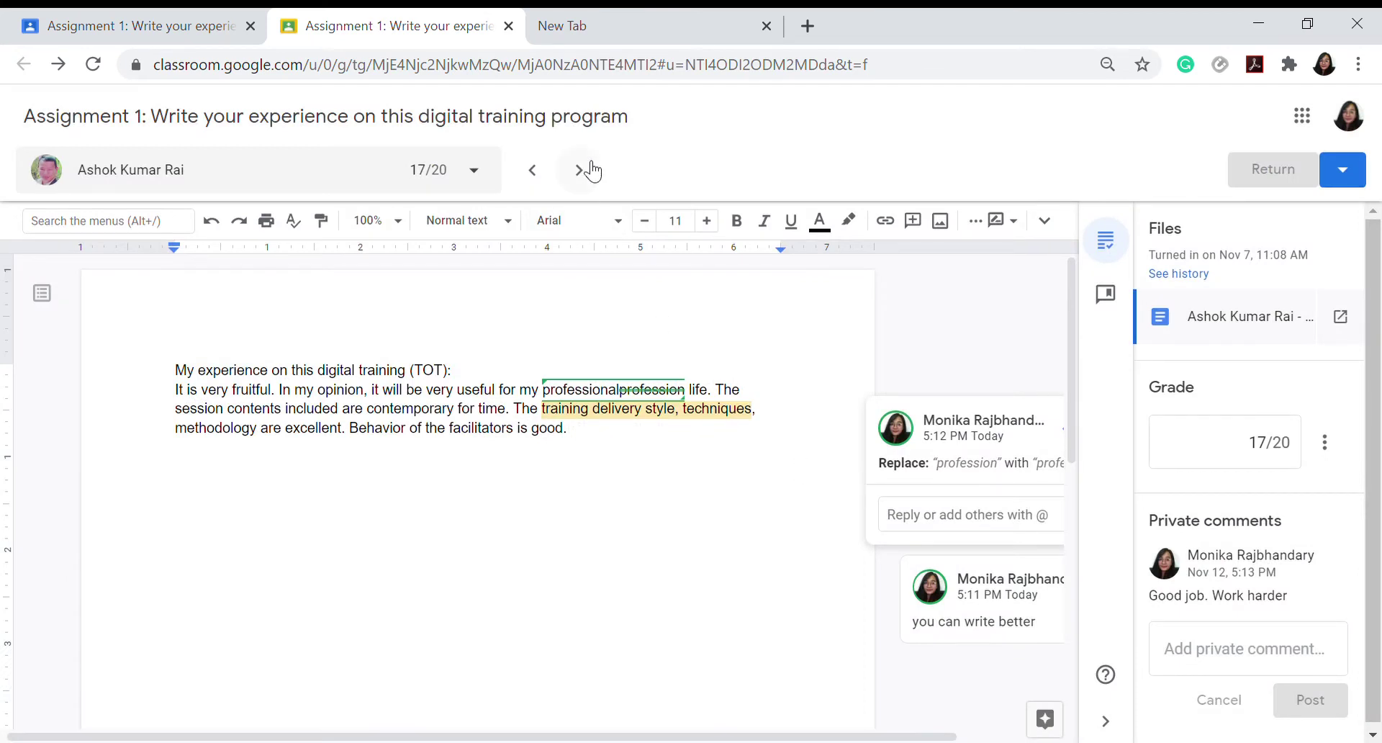
Switch from the returned work to another student's turned-in submission using the student list
click(474, 170)
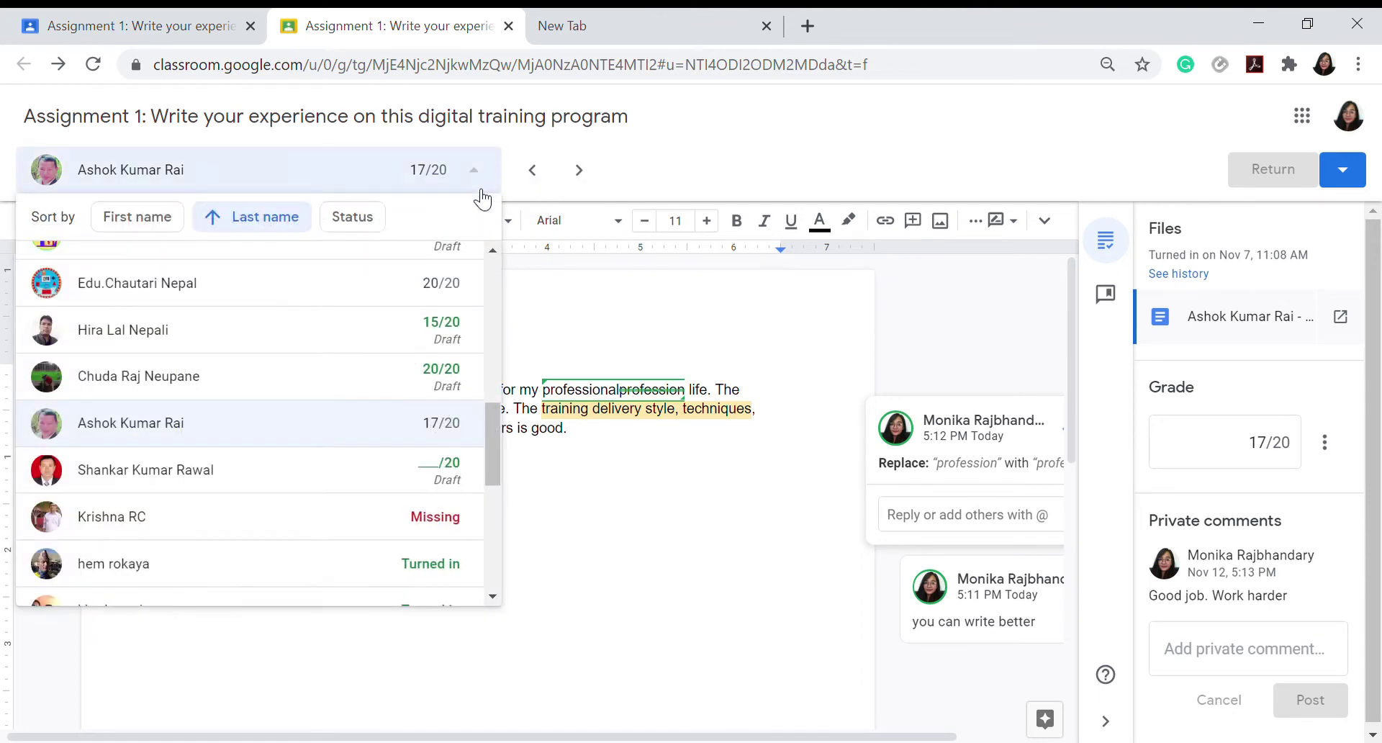
drag(490, 443, 479, 472)
click(338, 437)
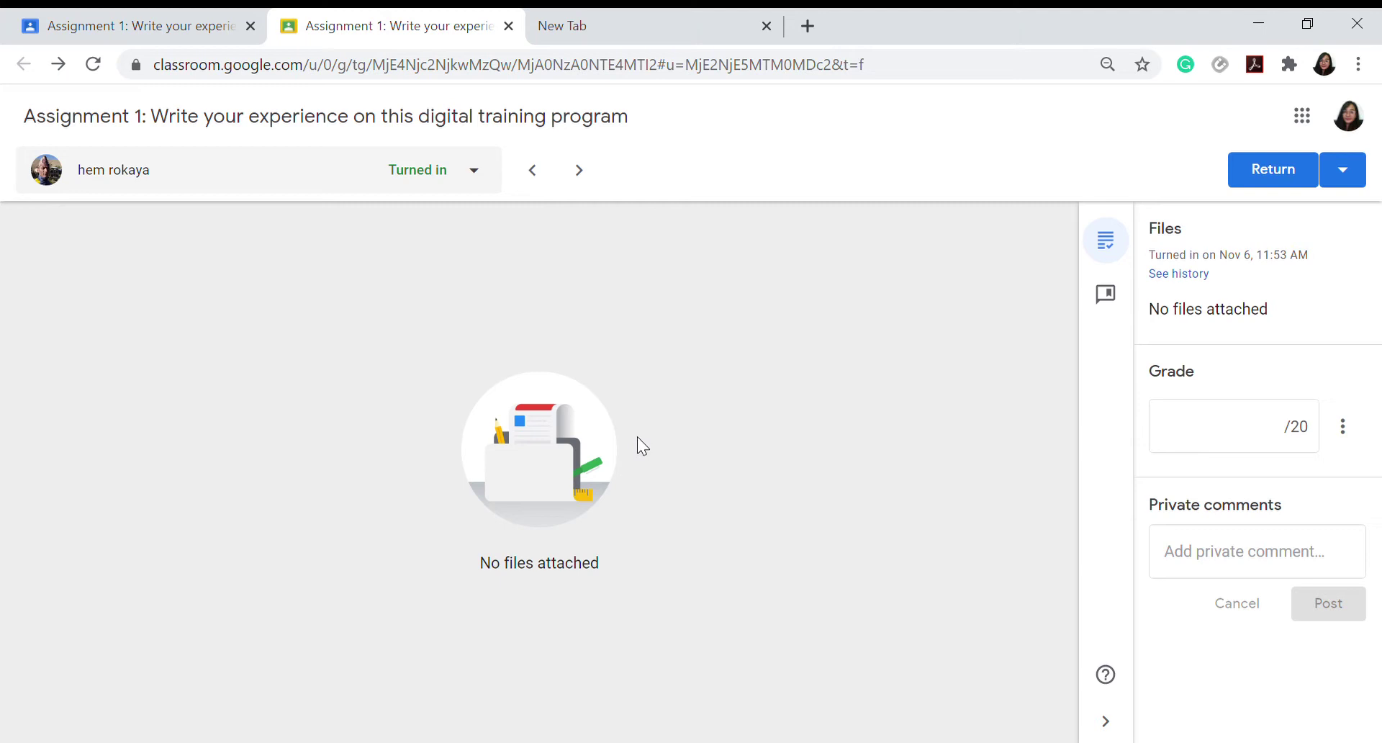
Look through the student list up to its beginning, close it, and advance to the next student's submission
click(491, 167)
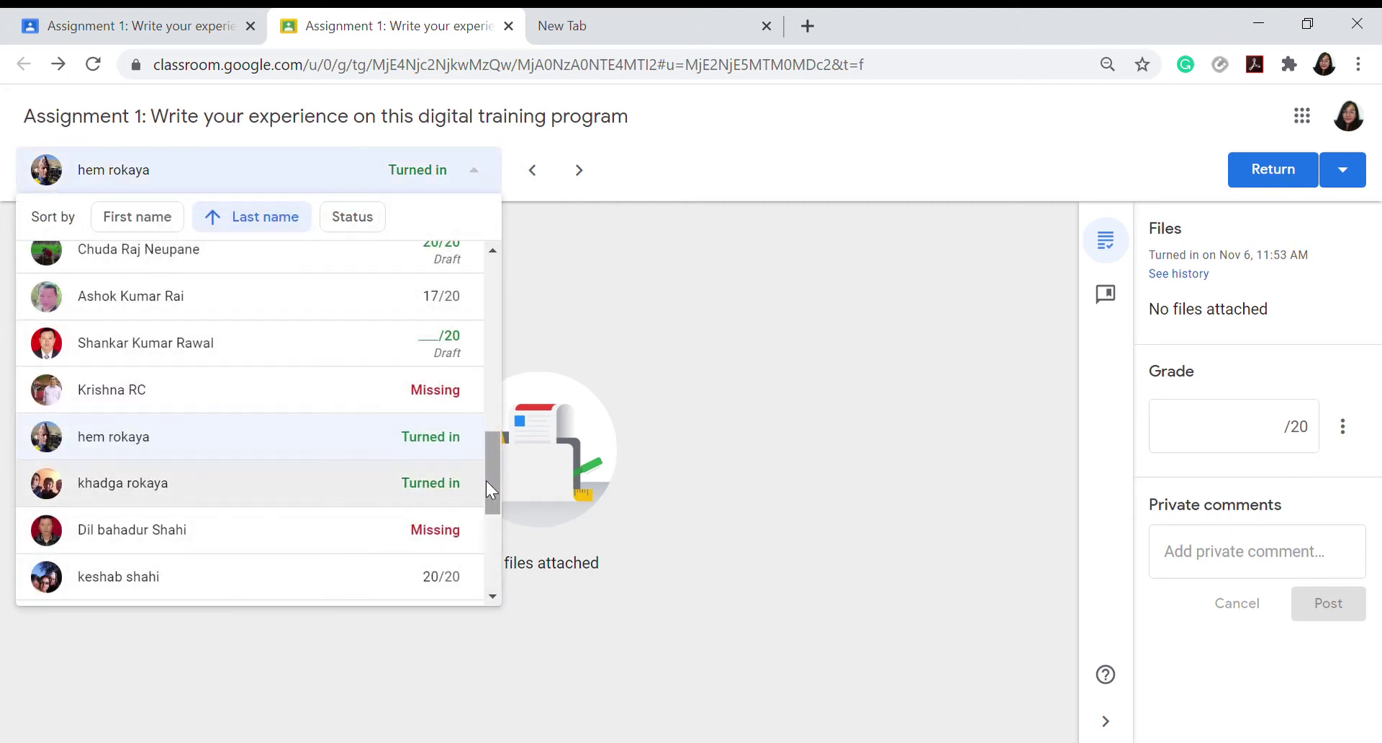
drag(486, 481, 498, 283)
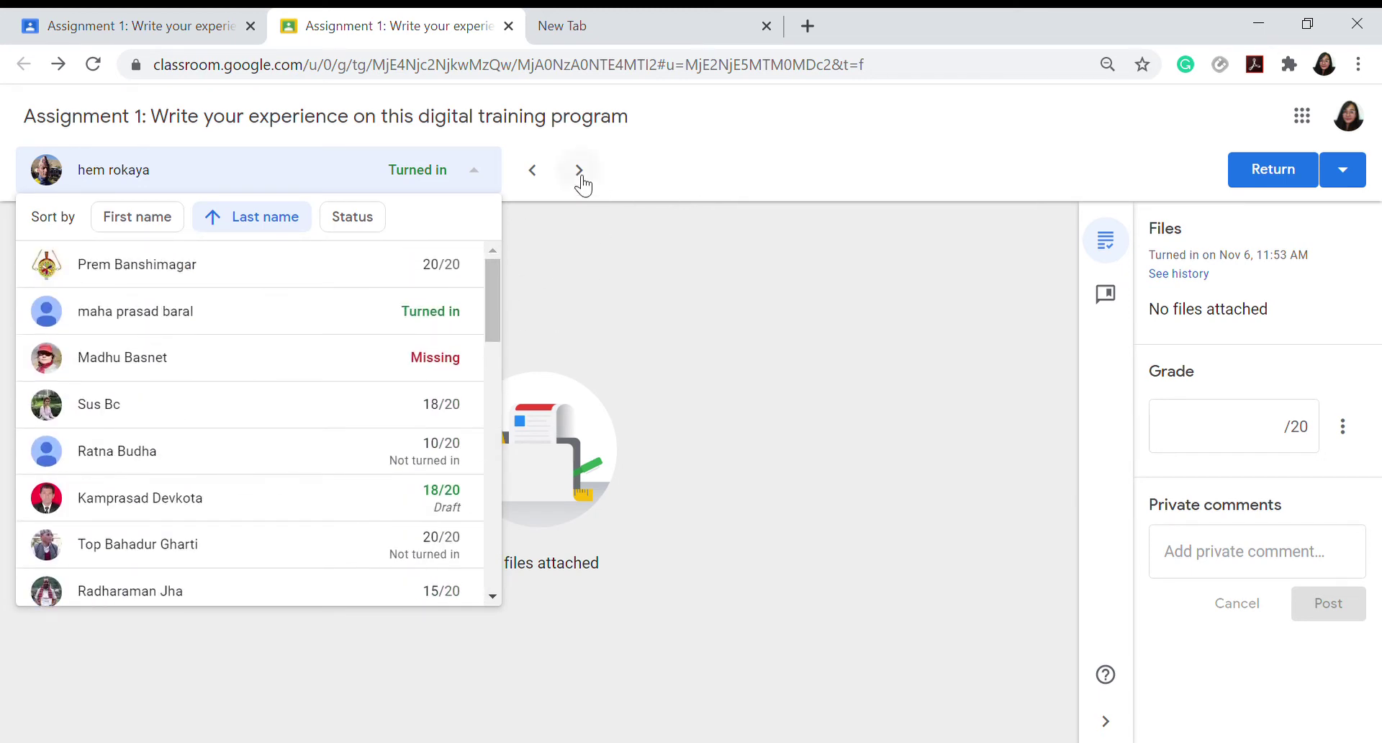
click(682, 186)
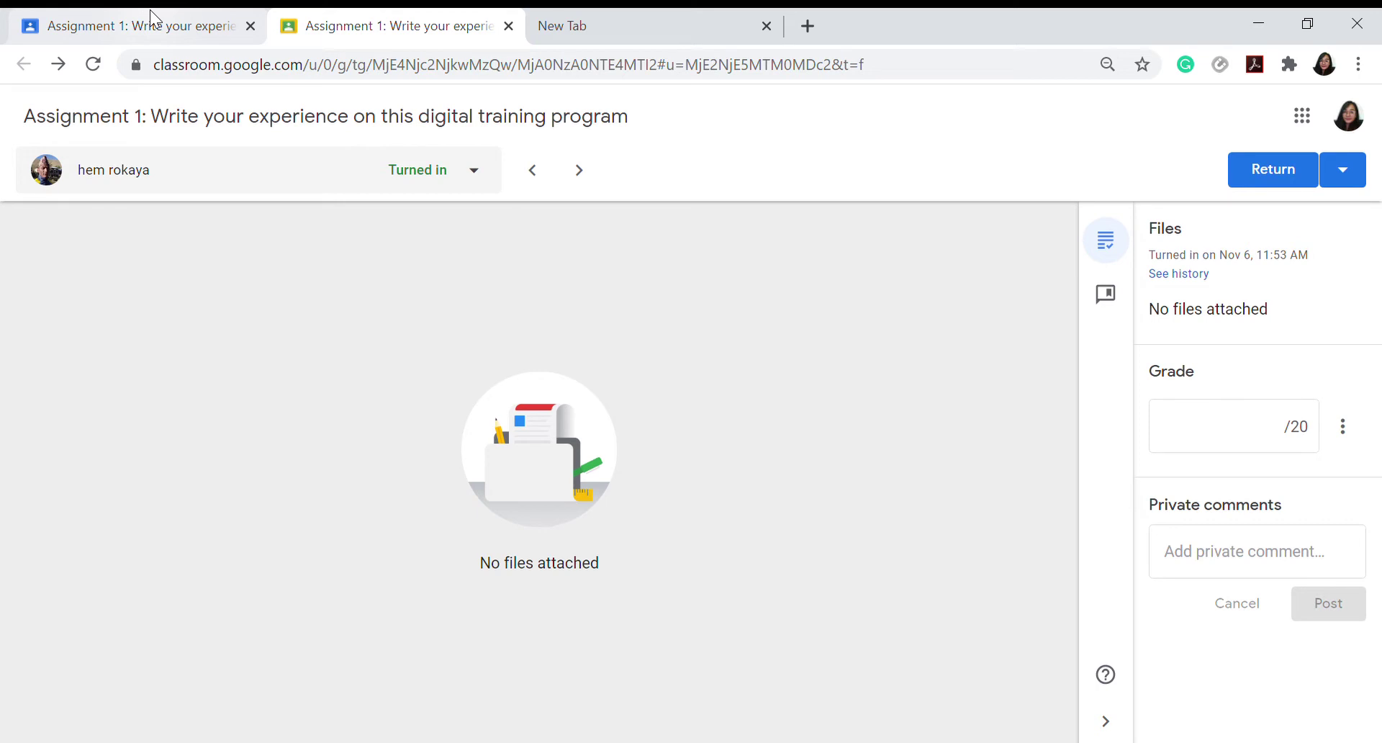
click(579, 173)
click(579, 177)
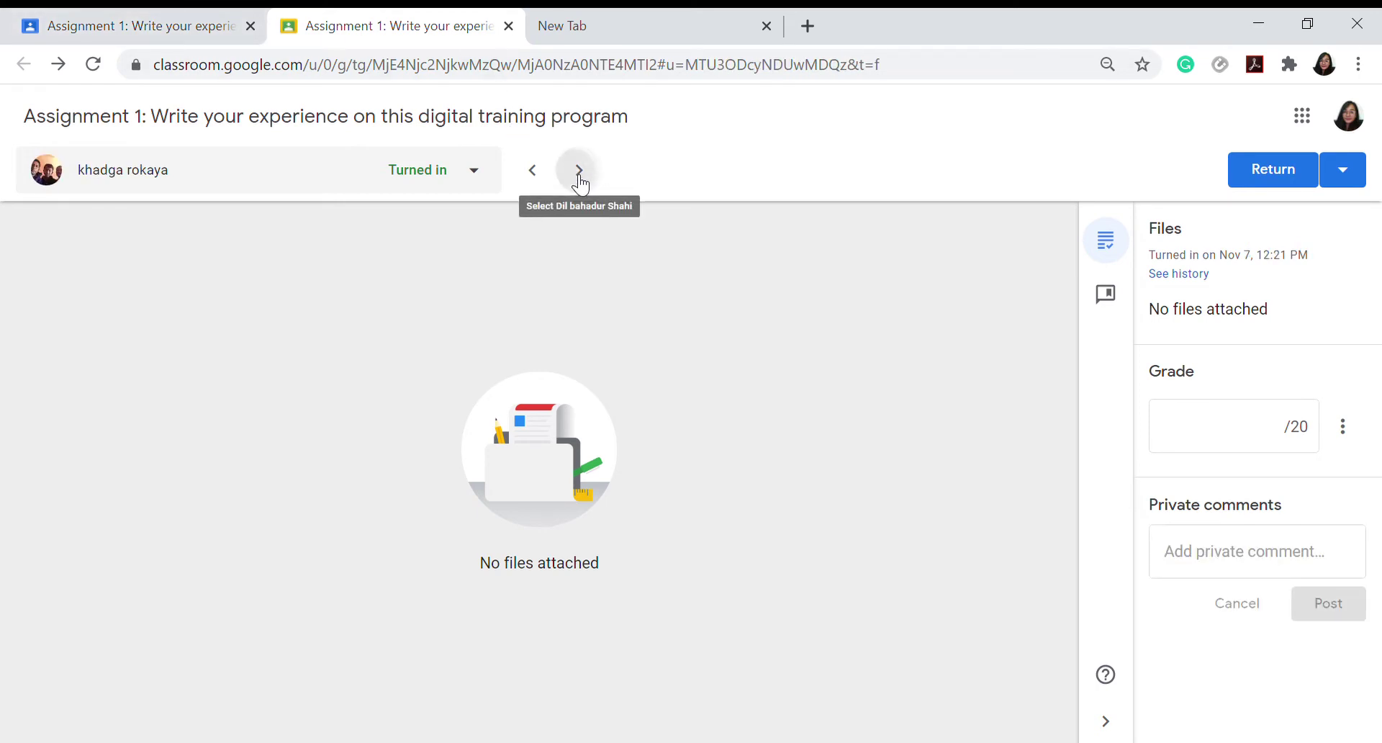
Page through the following students' Assignment 1 submissions, and open the resubmitted work of the last student in the list
click(579, 172)
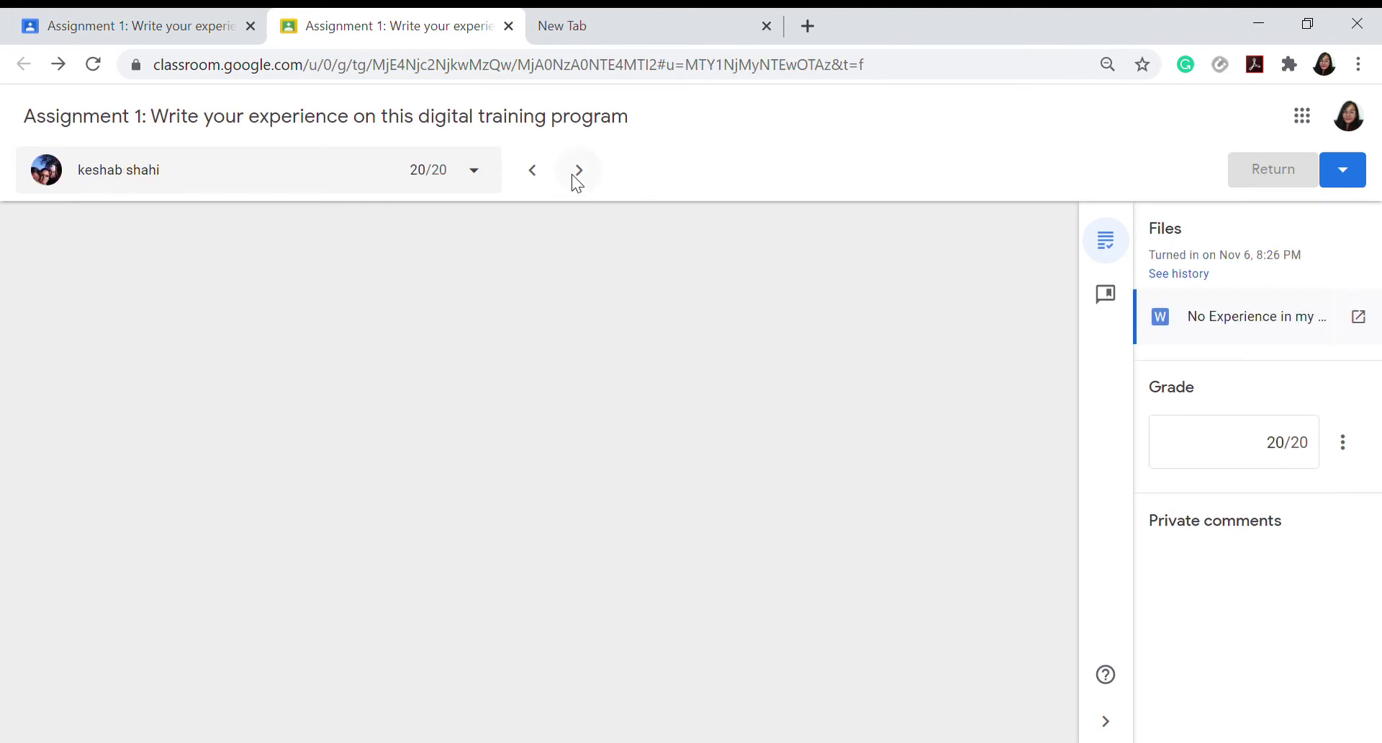
click(579, 173)
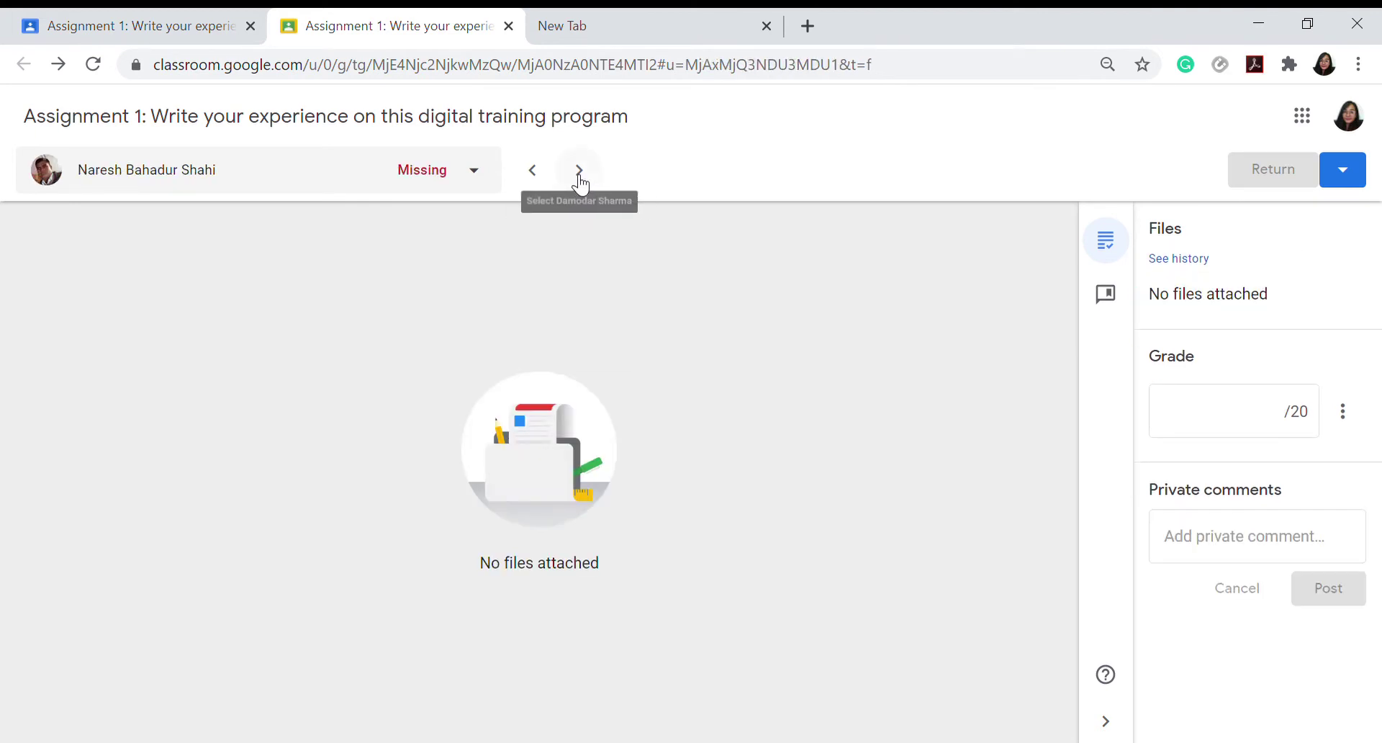
click(579, 172)
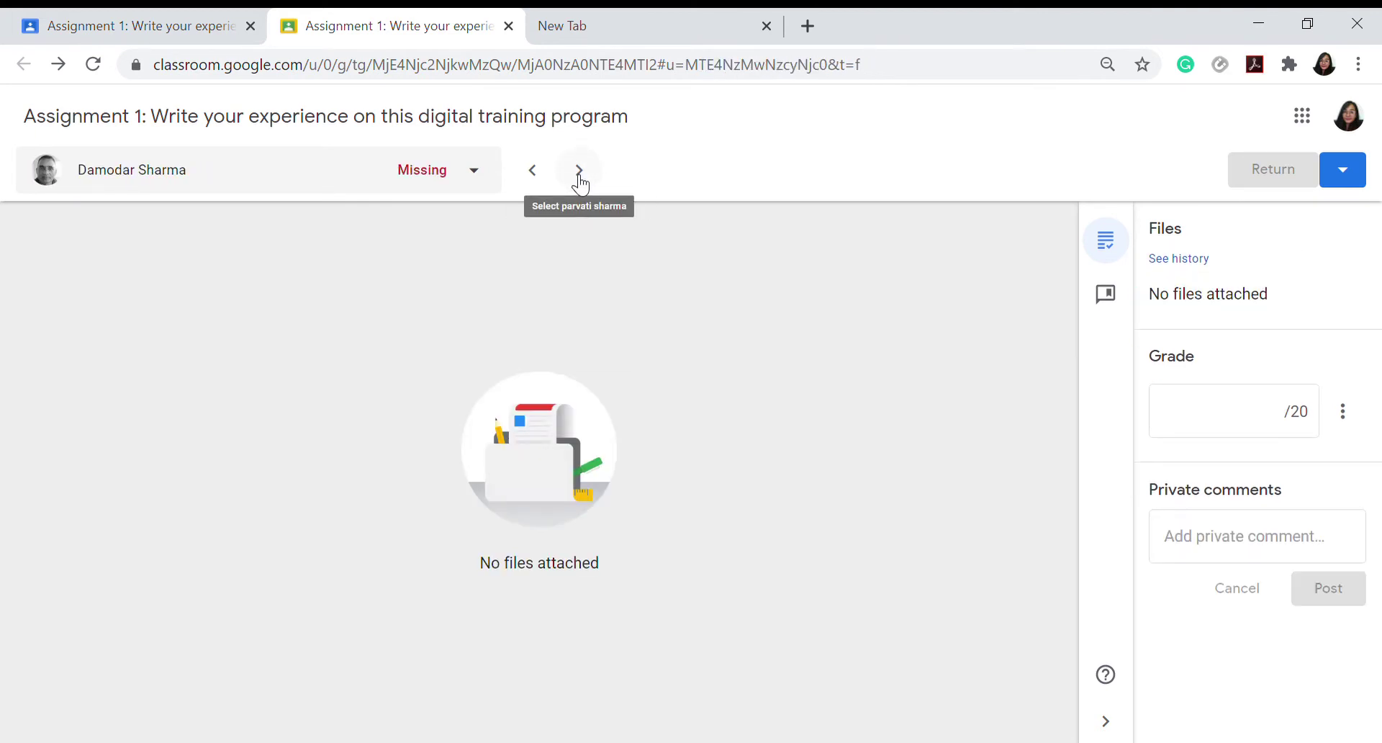
click(579, 172)
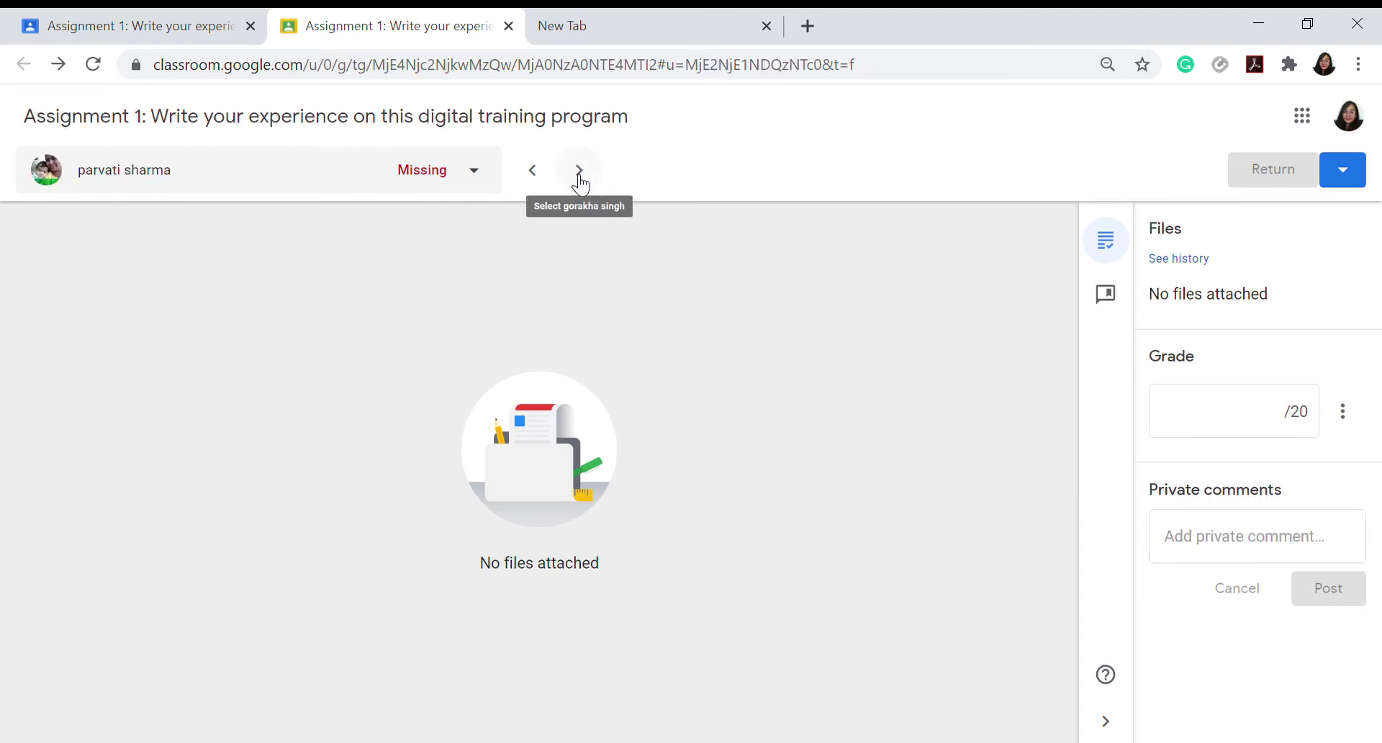
click(580, 175)
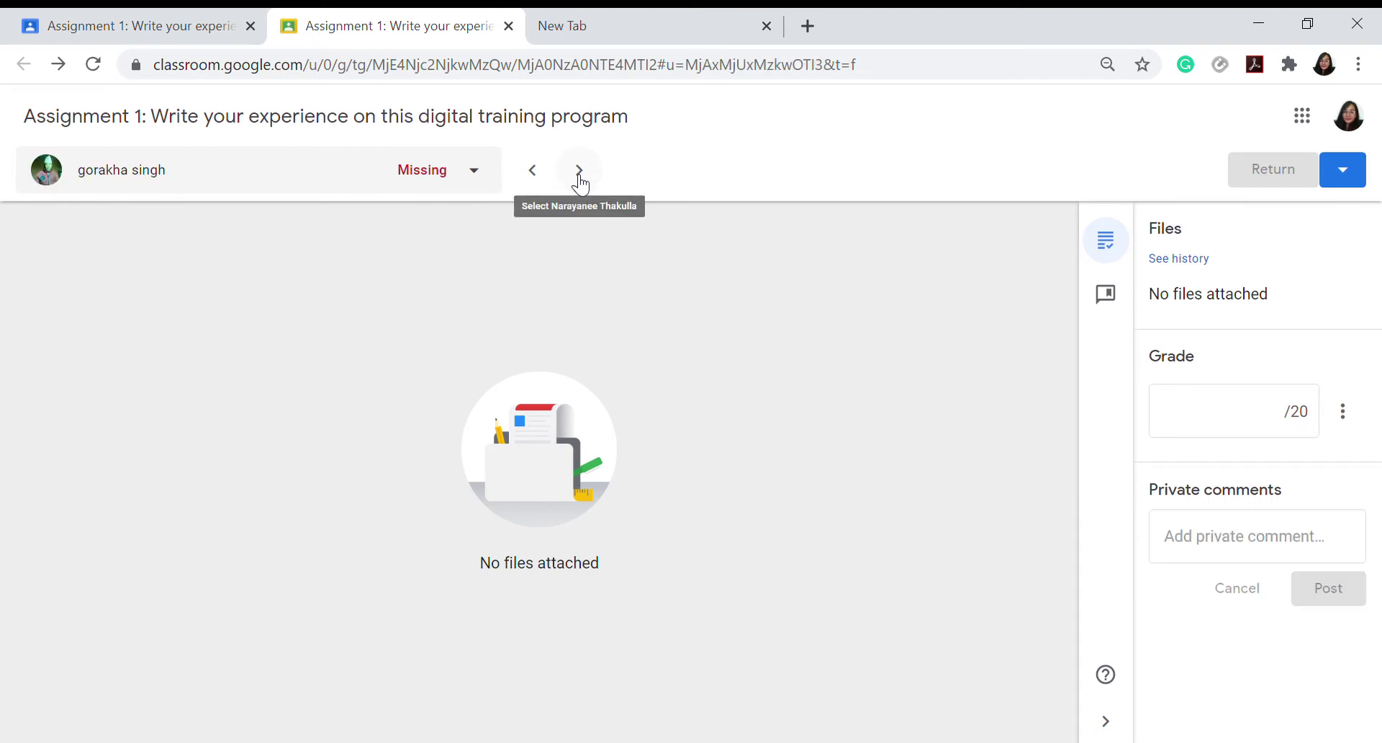
click(580, 177)
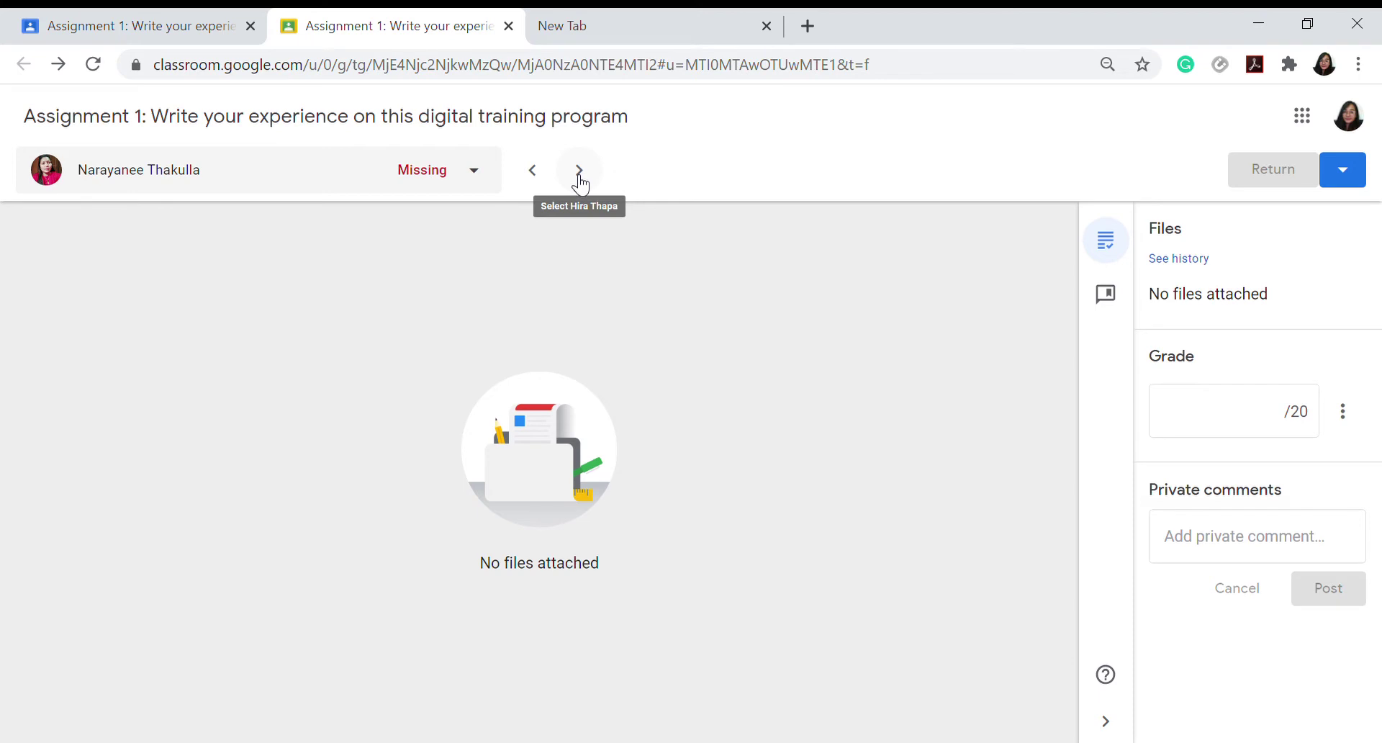
click(580, 176)
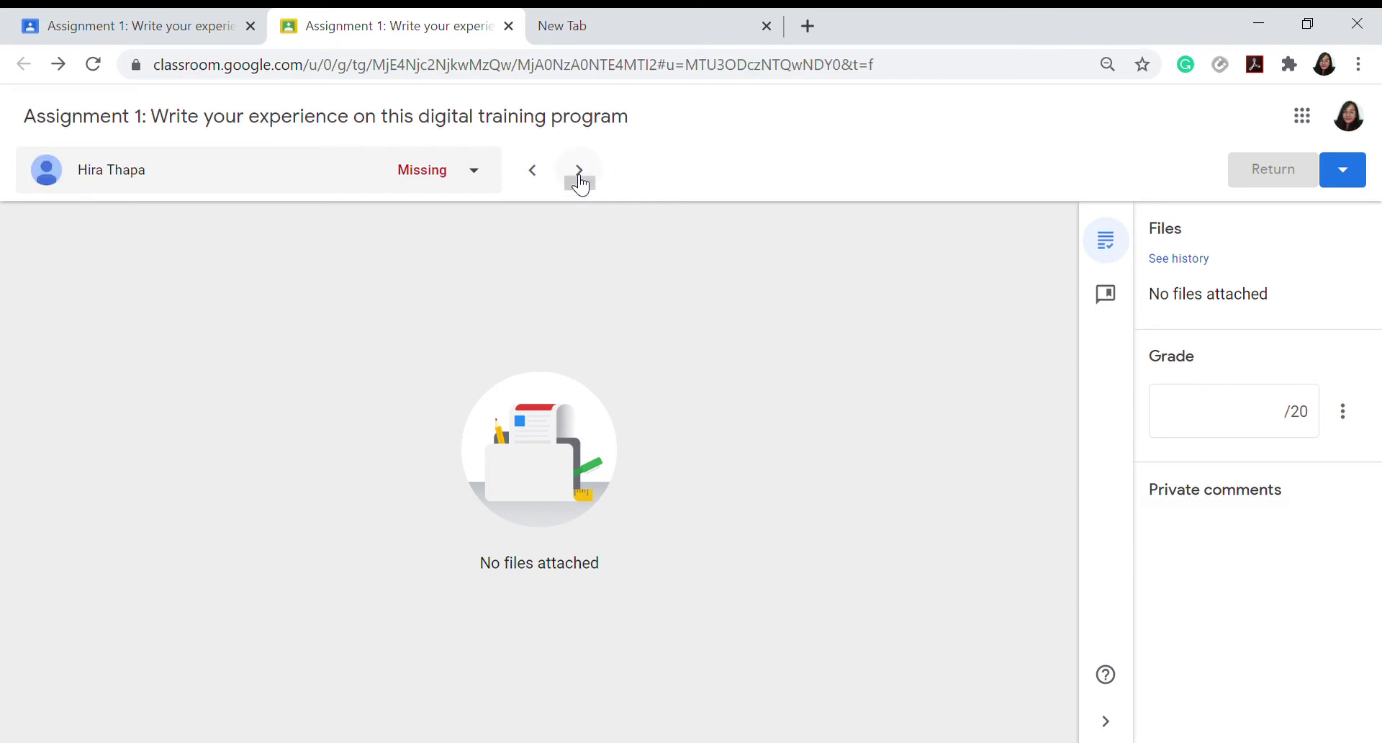
click(486, 175)
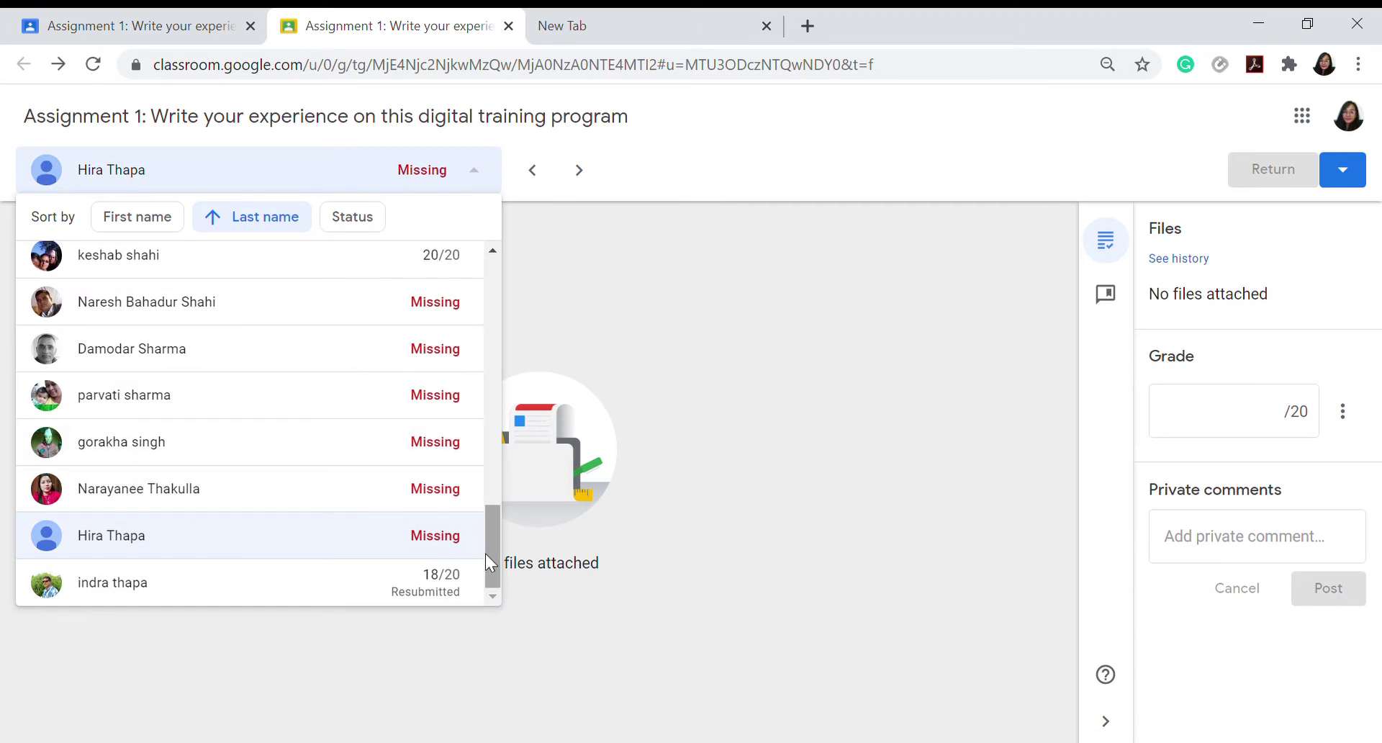
click(388, 587)
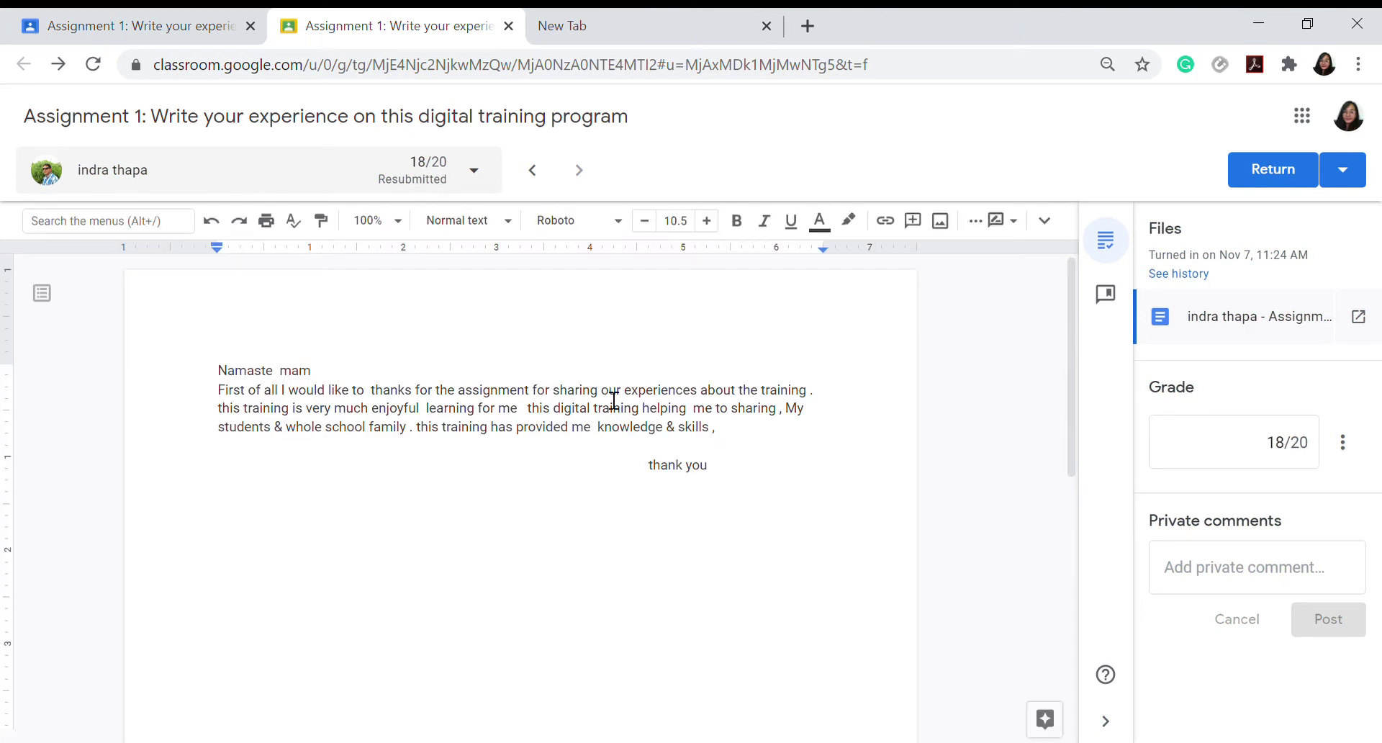
Apply the suggested corrections in the student's document: "enjoyable" for "enjoyful", "me. This" for "me this" and "helps" for "helping"
click(395, 407)
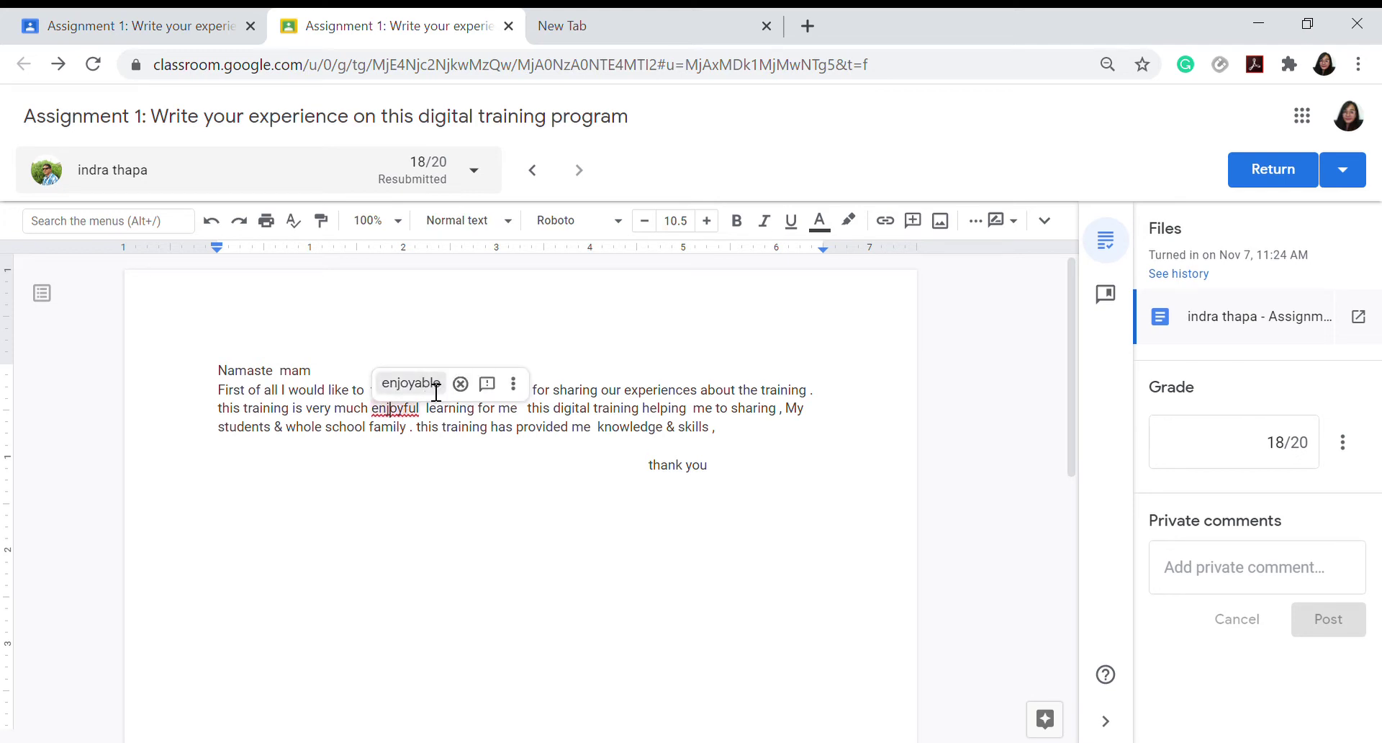
click(411, 382)
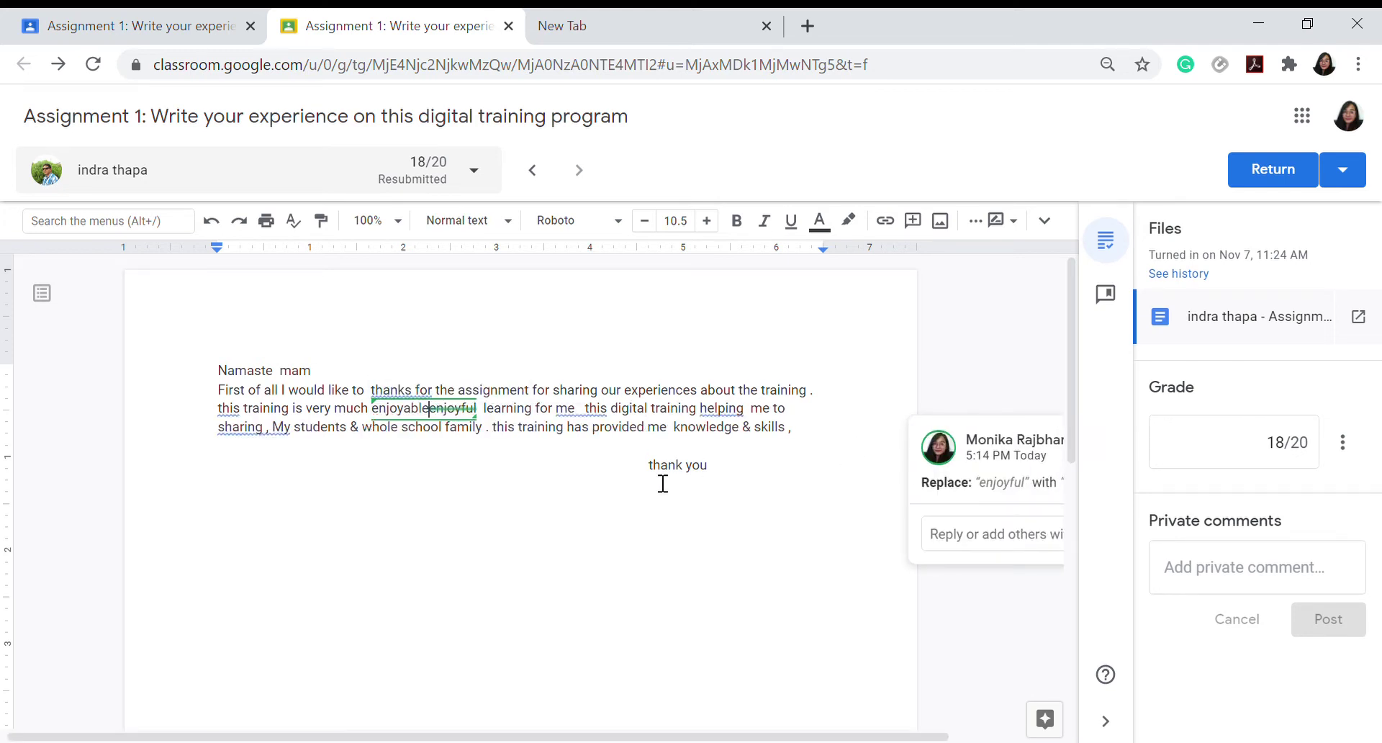
click(602, 408)
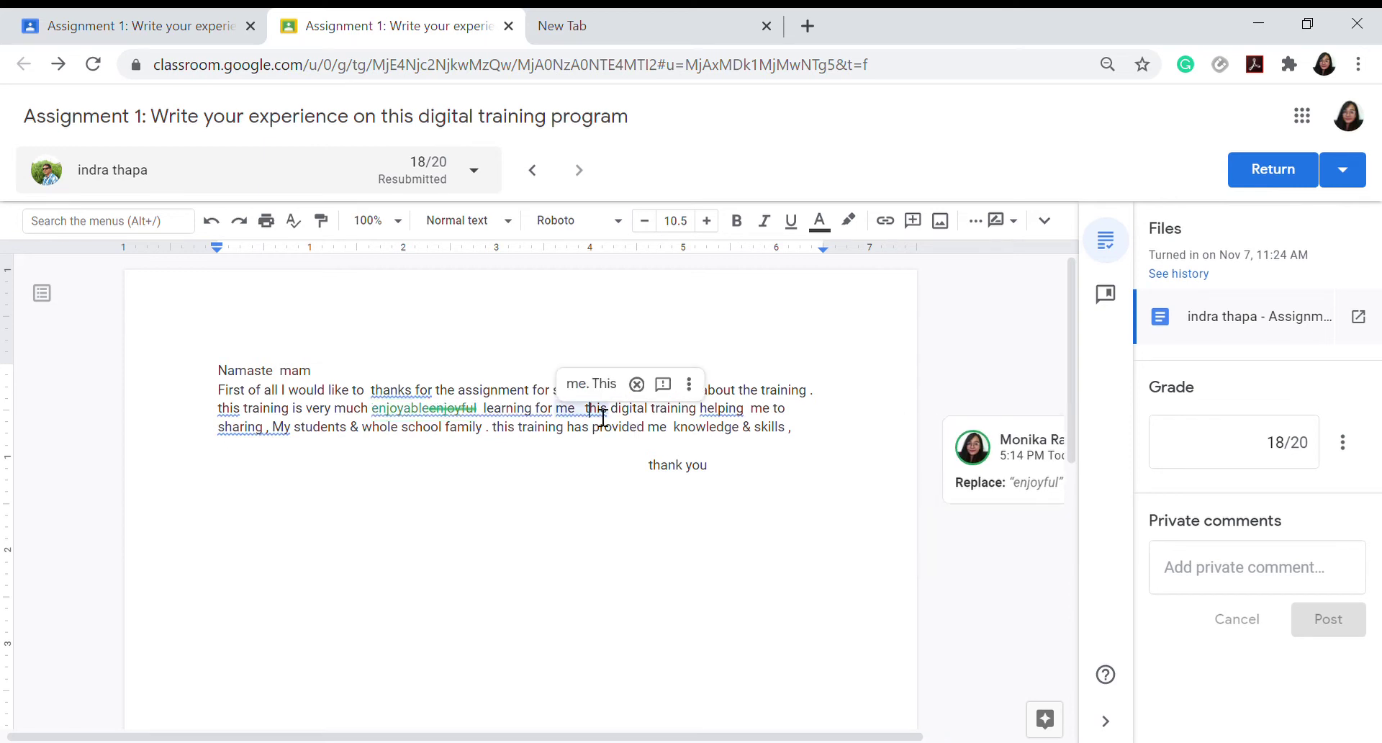
click(623, 387)
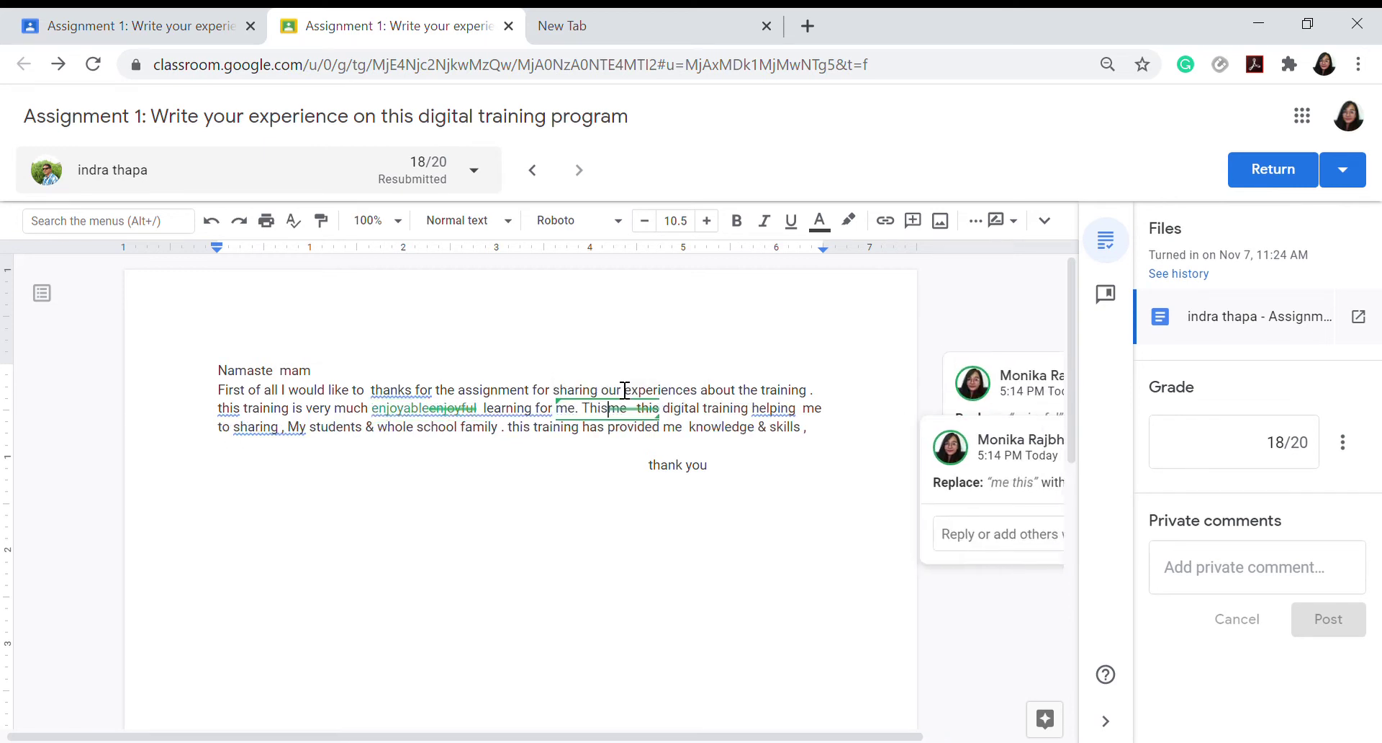
click(794, 417)
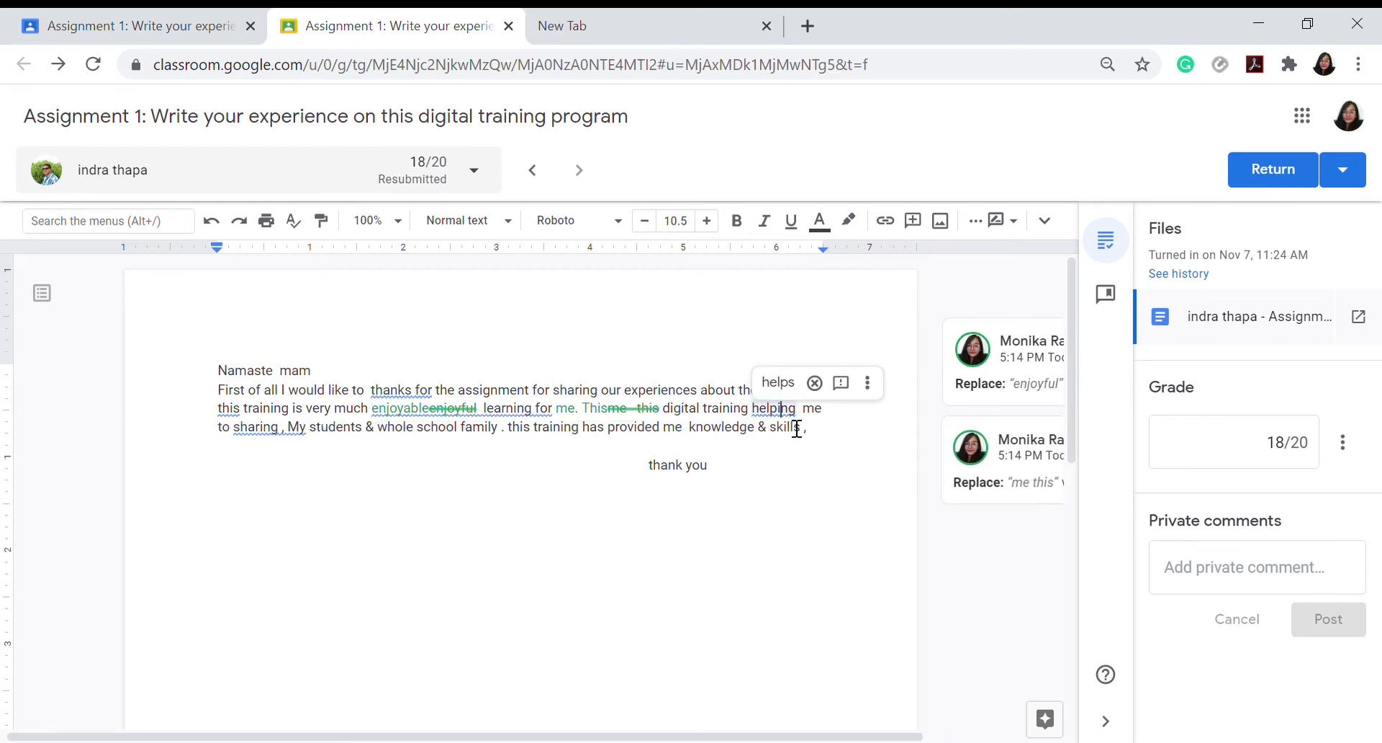
click(771, 382)
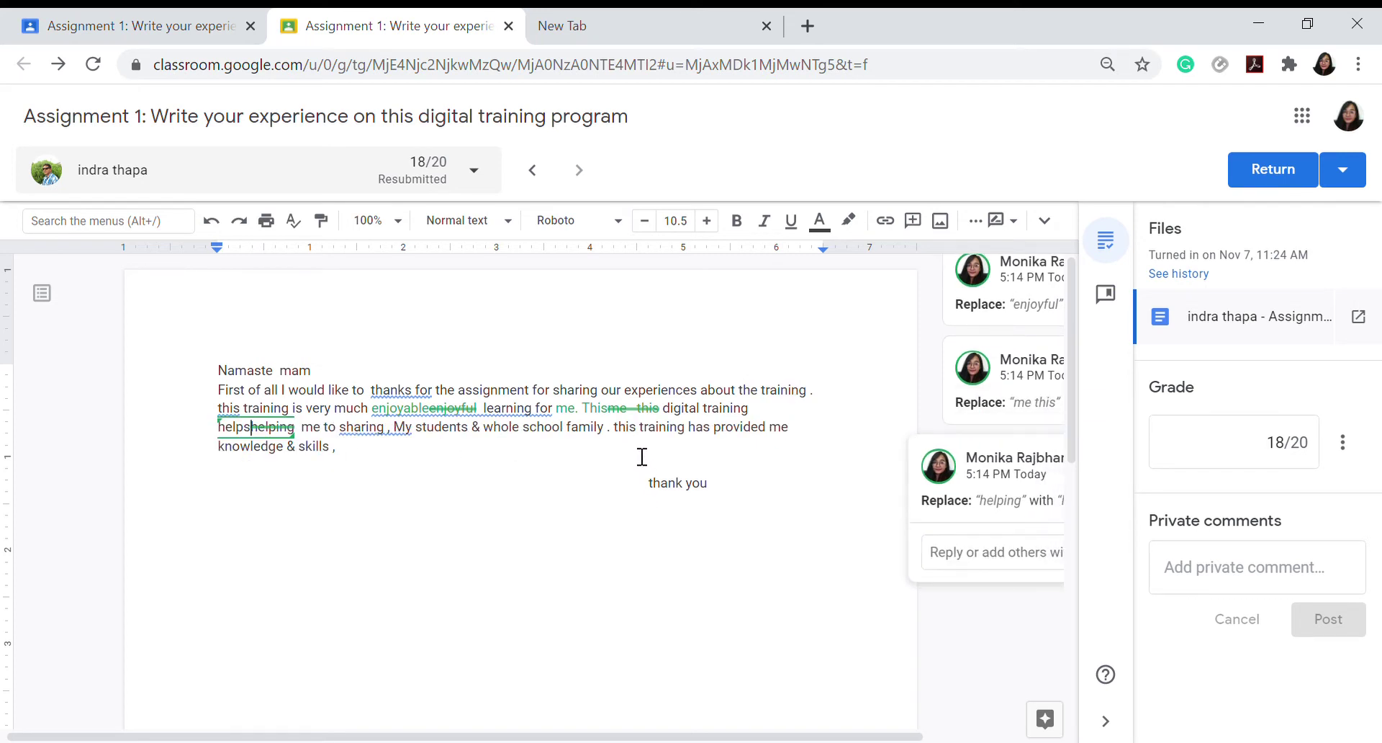
Add the comment "good work" to the text "this training has provided" in the student's document
drag(617, 438, 768, 440)
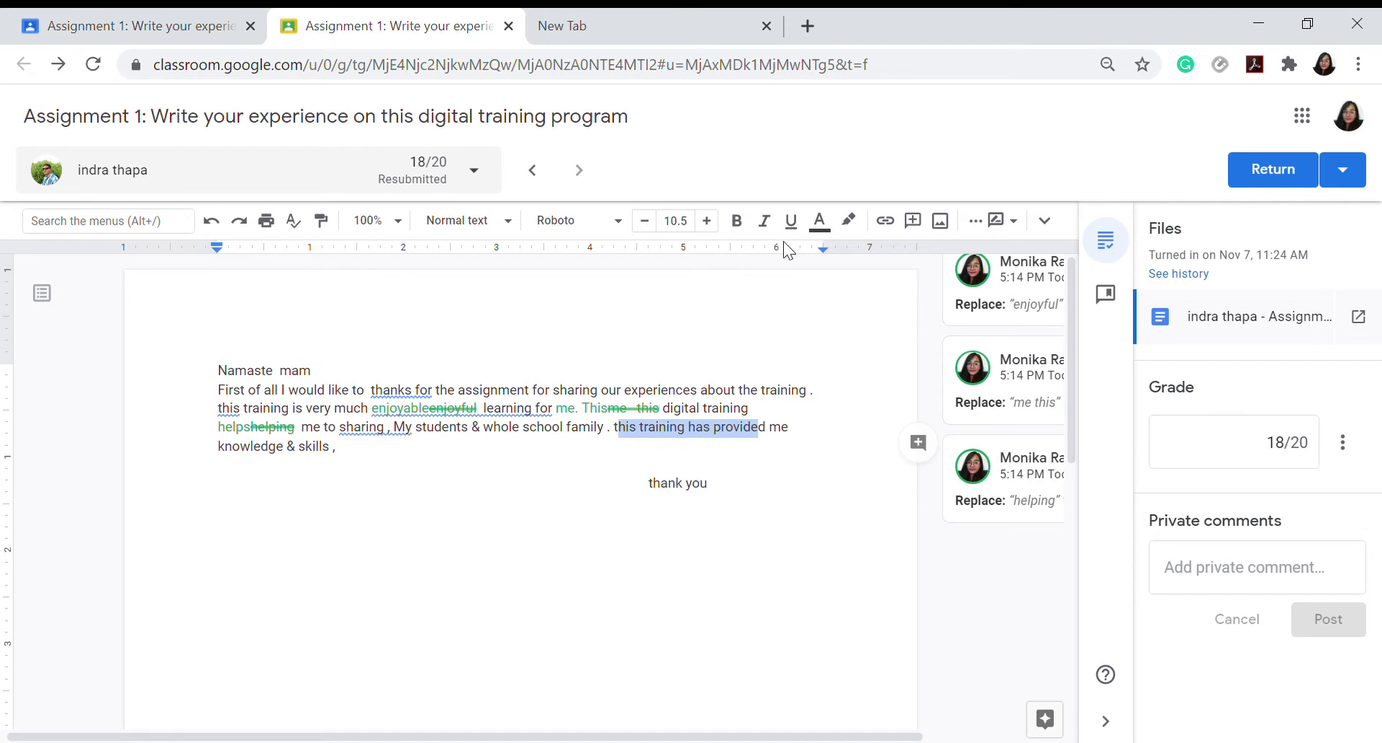
click(925, 445)
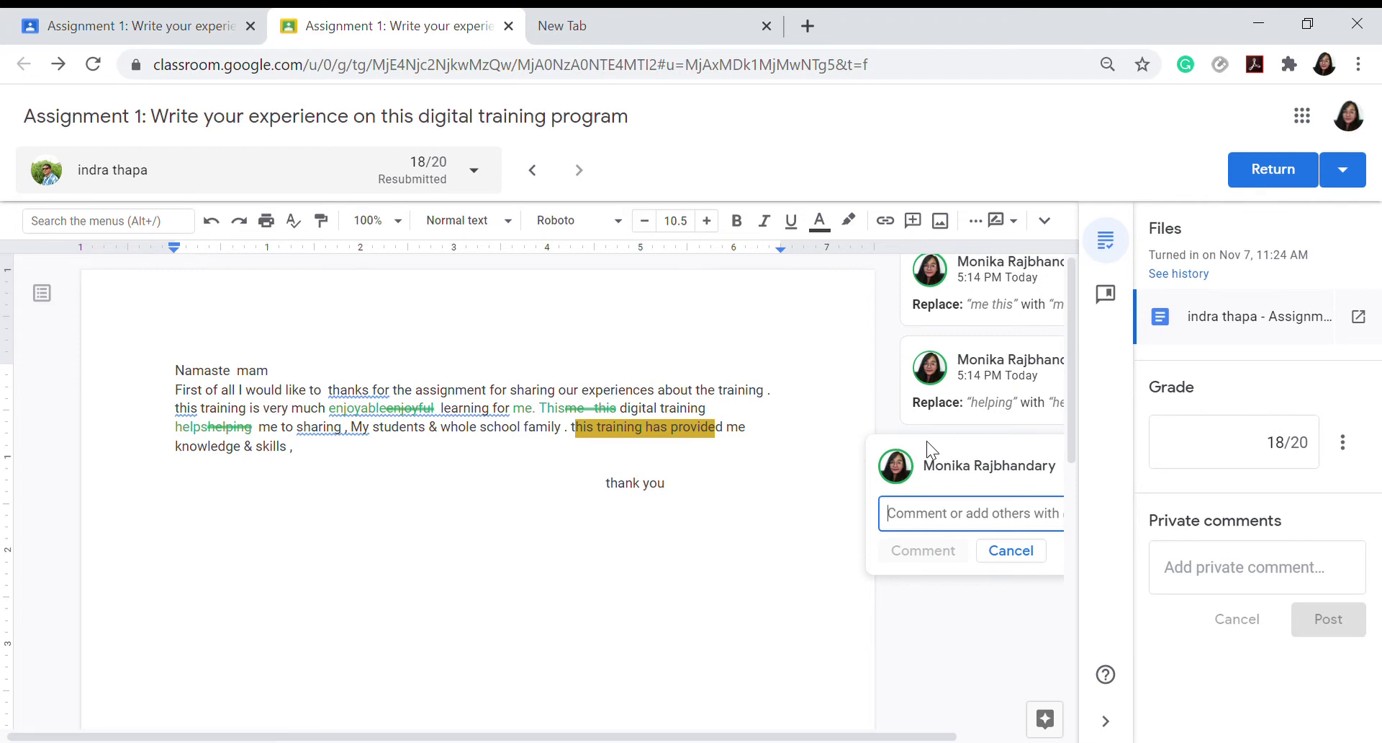
text(good work)
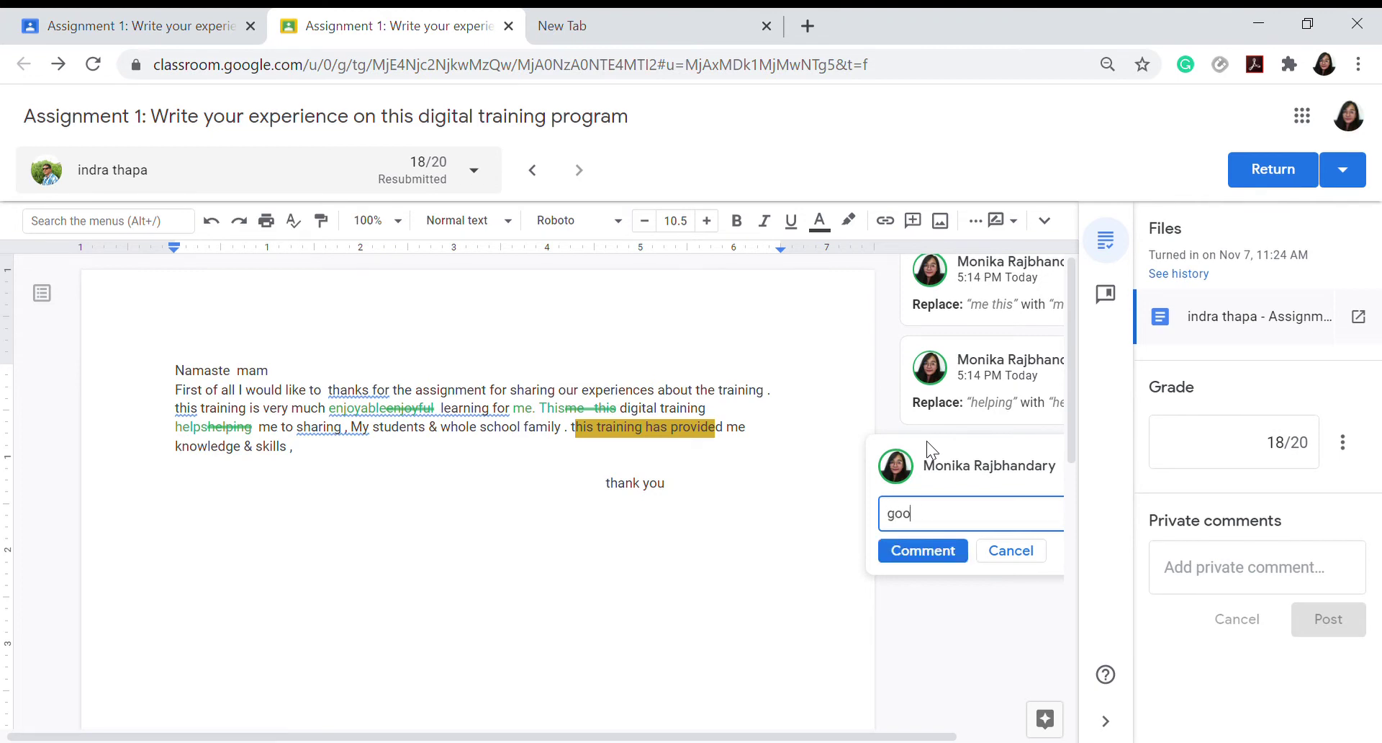
click(914, 552)
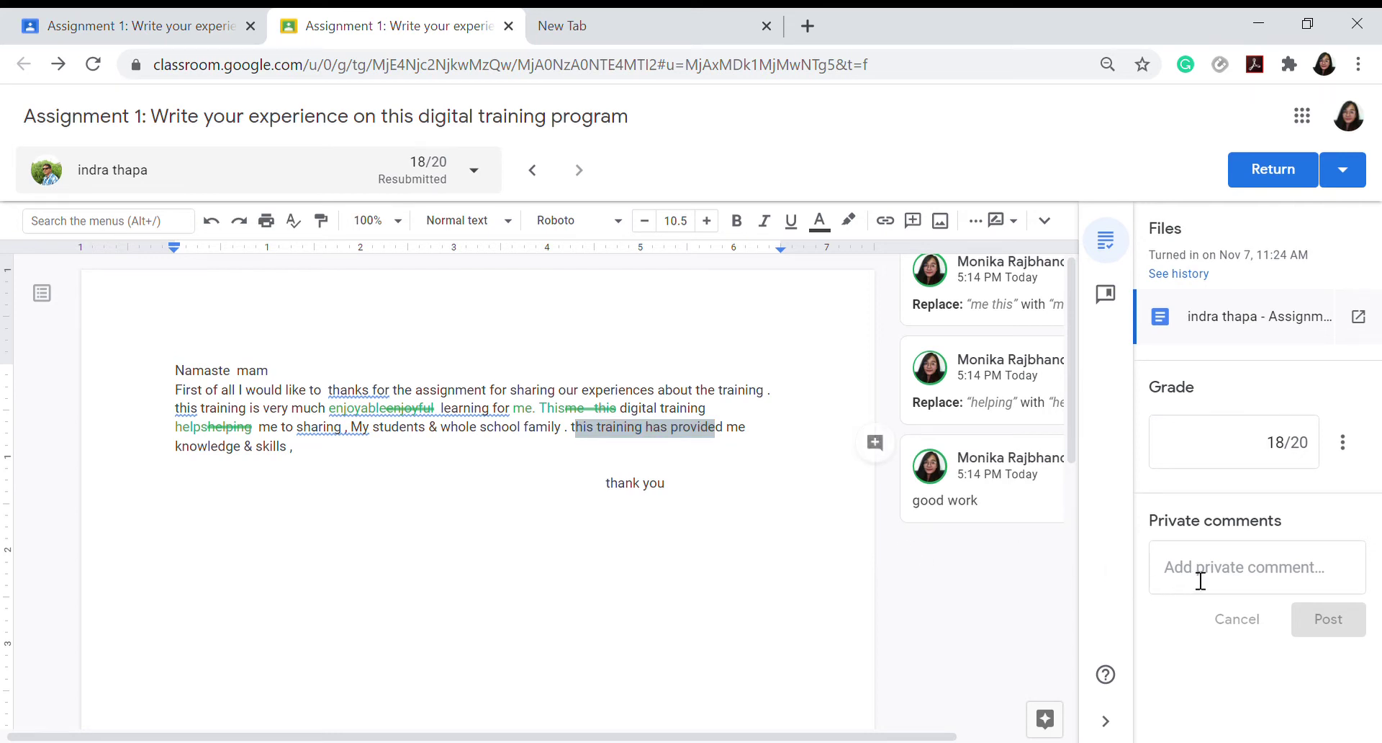
Return the resubmitted work to the student with the grade kept at 18 out of 20, confirming the return
click(1294, 444)
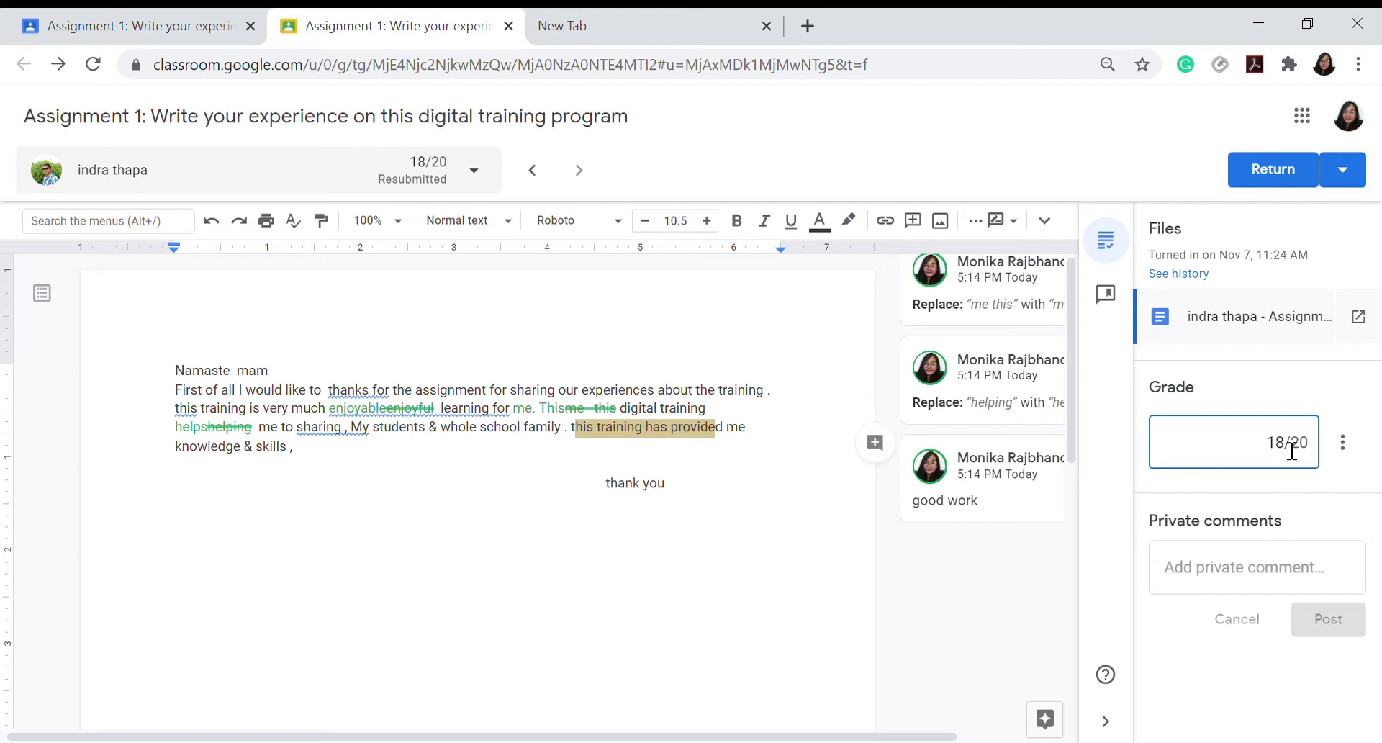
click(1261, 183)
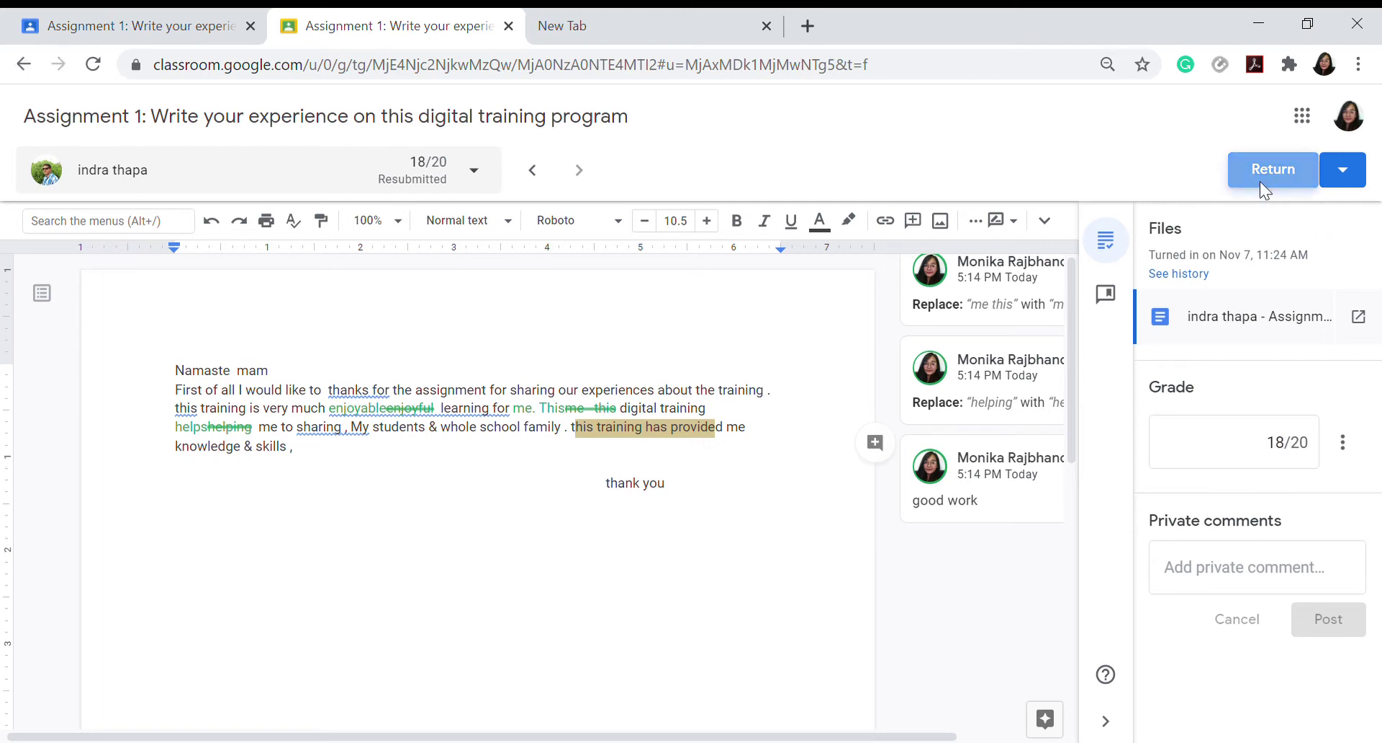
click(860, 484)
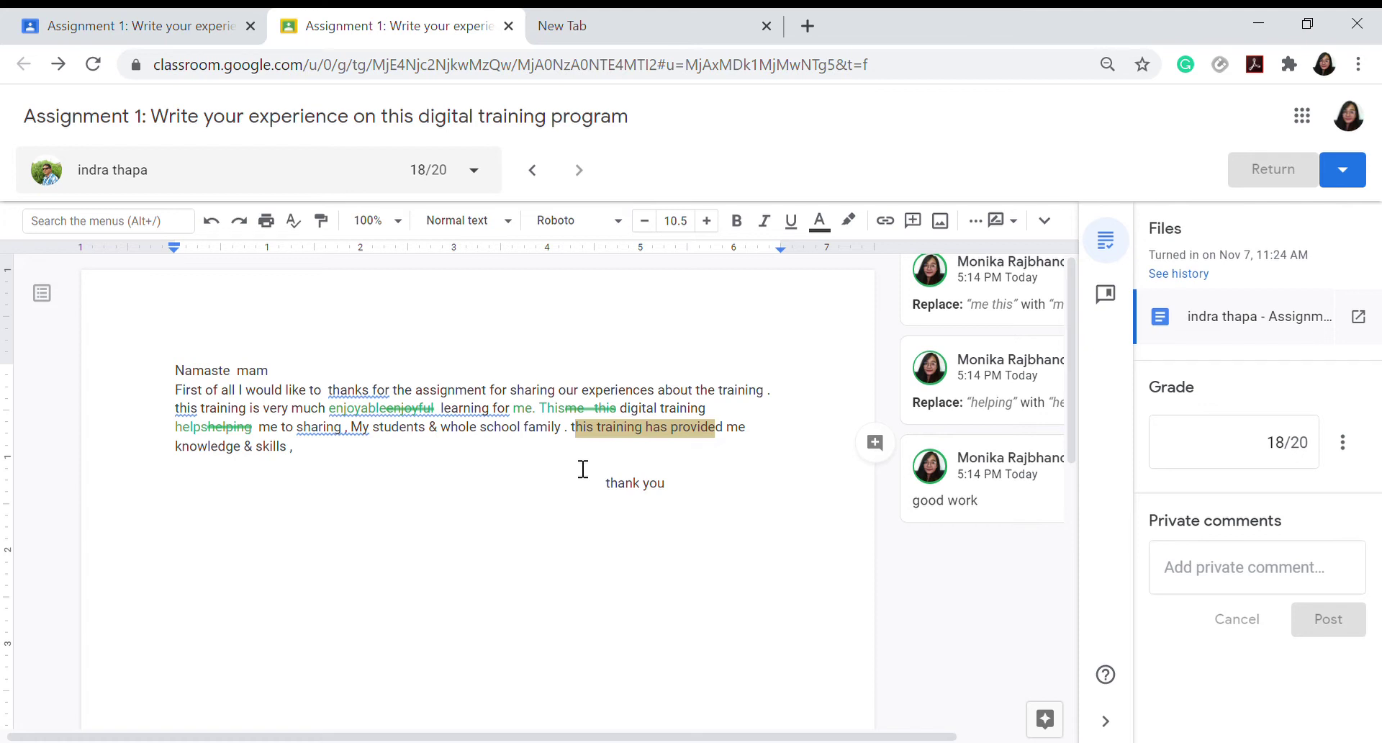
Go back to the Digital Training class from the assignment's student work page and open its gradebook
click(126, 21)
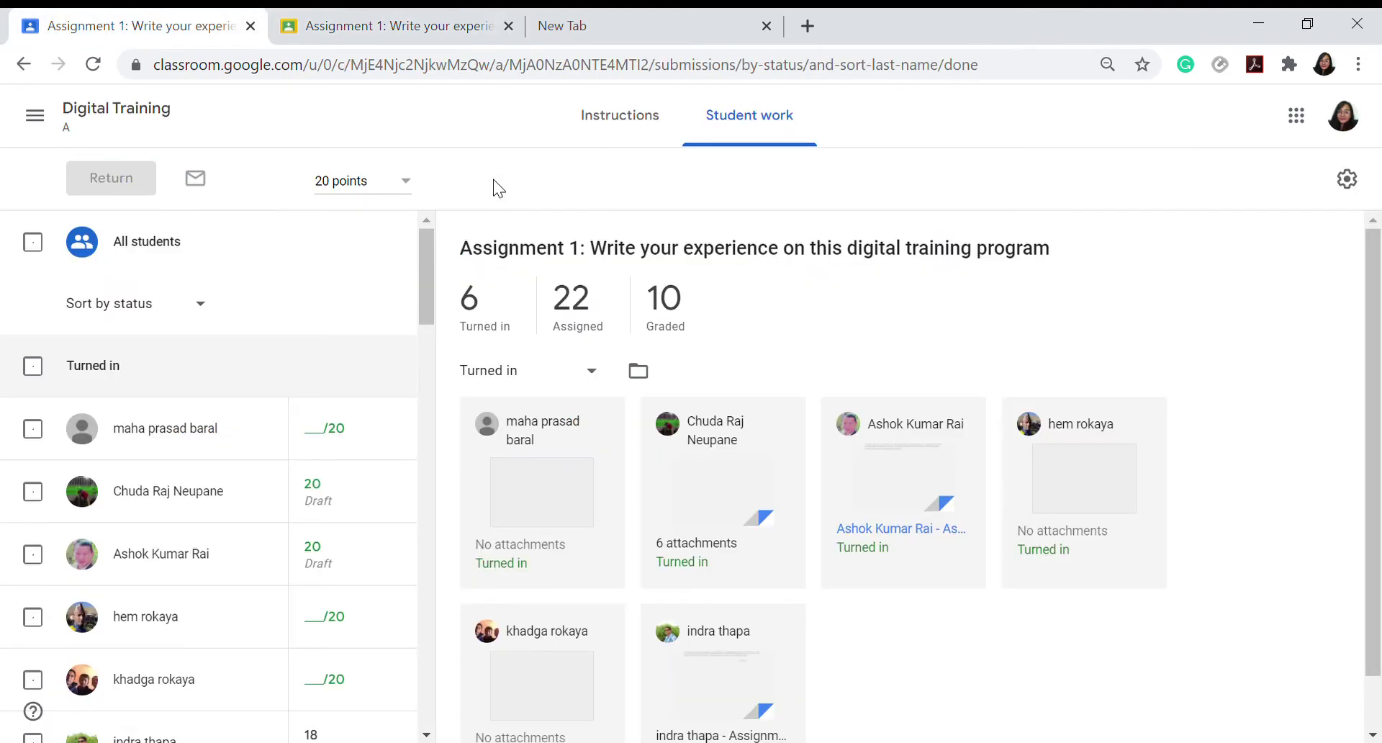
click(117, 112)
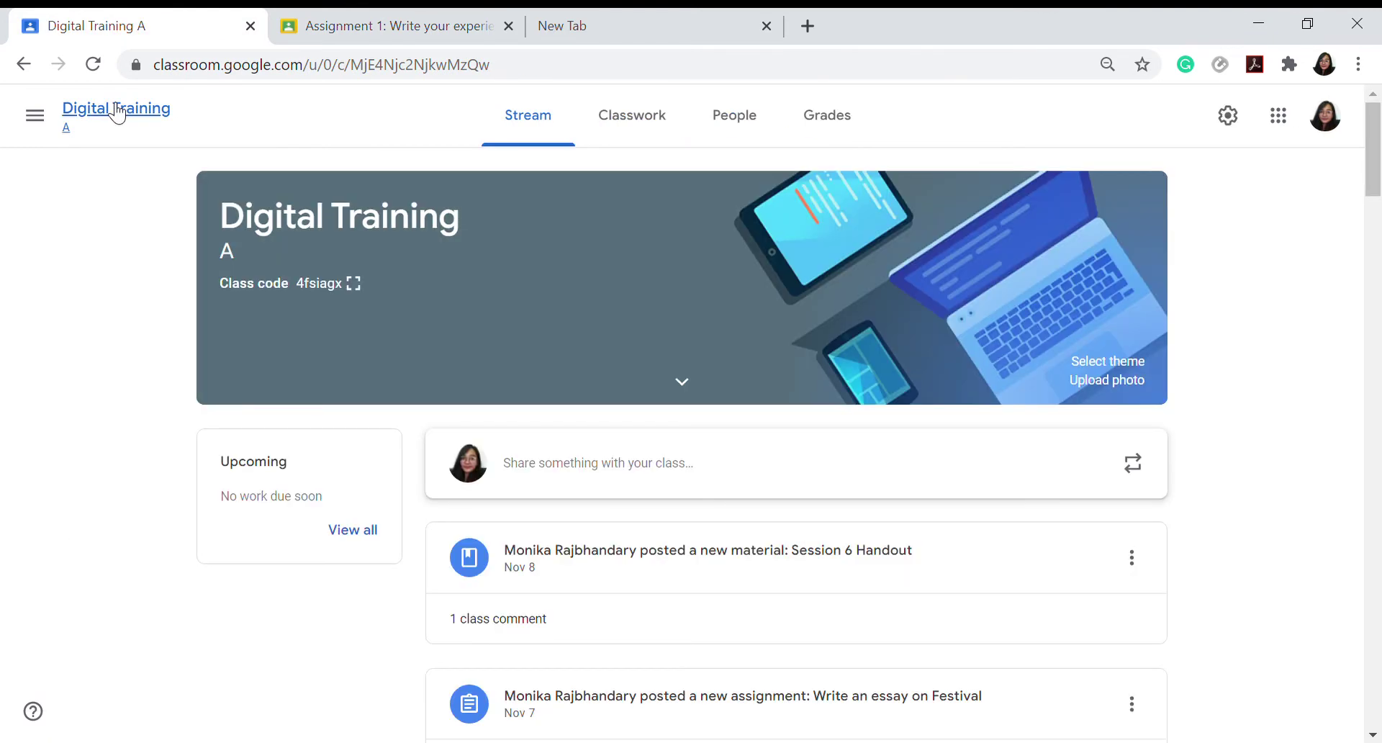
click(827, 127)
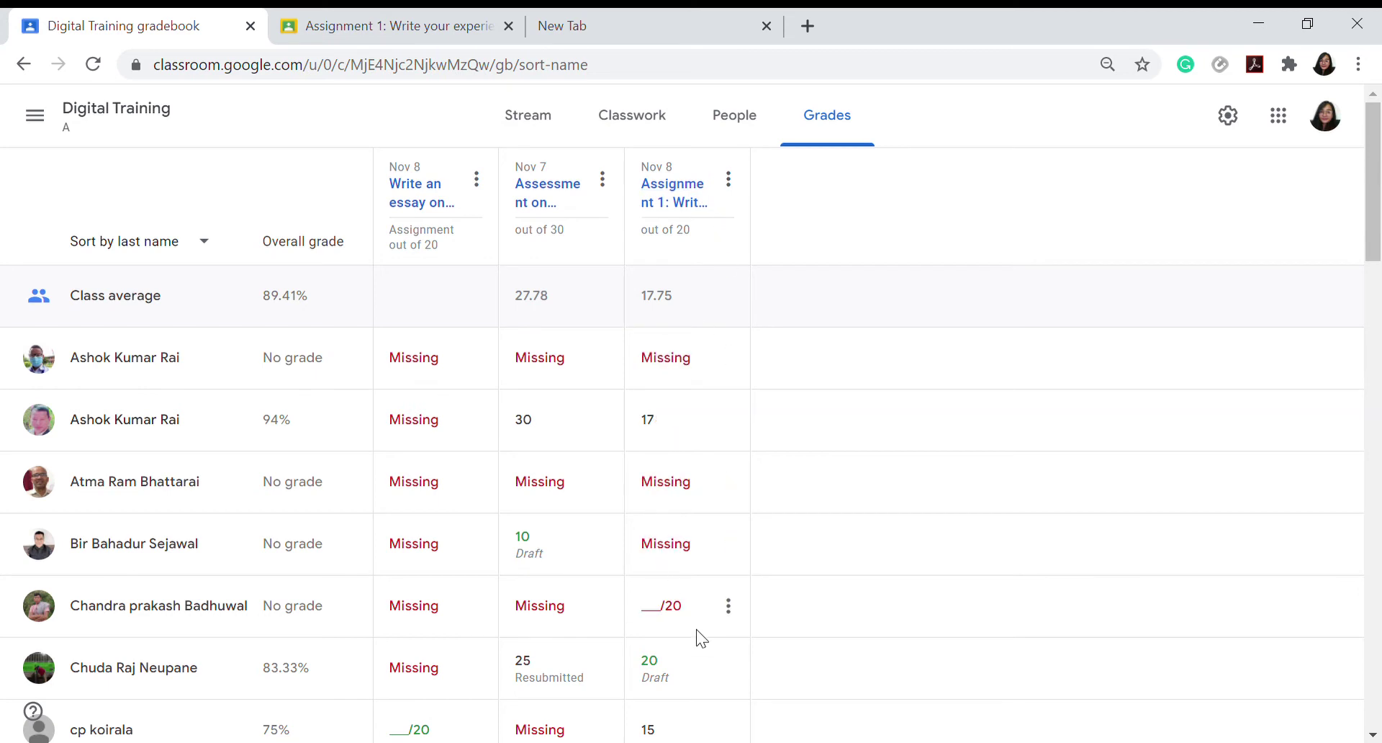
Grade the ungraded Assignment 1 directly above the 15-point draft as 15 out of 20, and view the actions for the draft below
drag(1375, 226, 1375, 409)
click(656, 330)
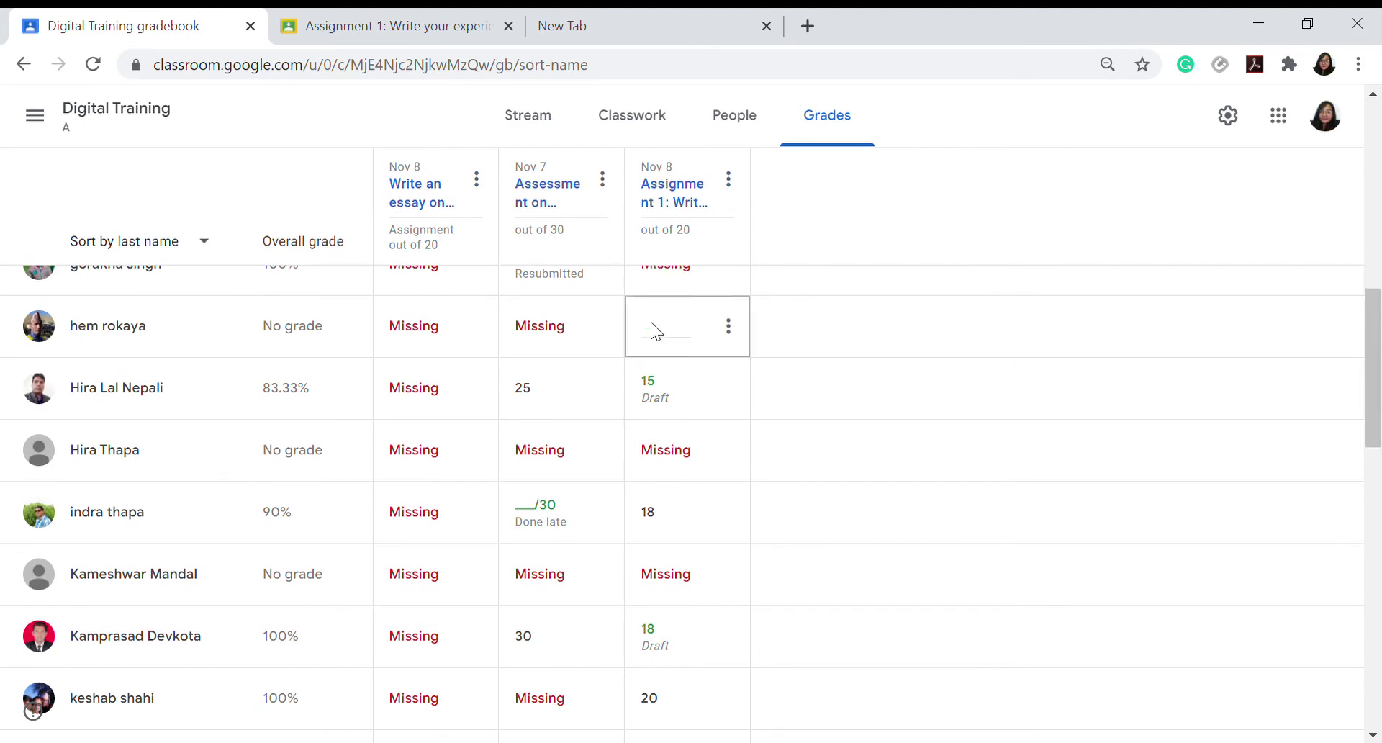
click(659, 331)
text(15/20)
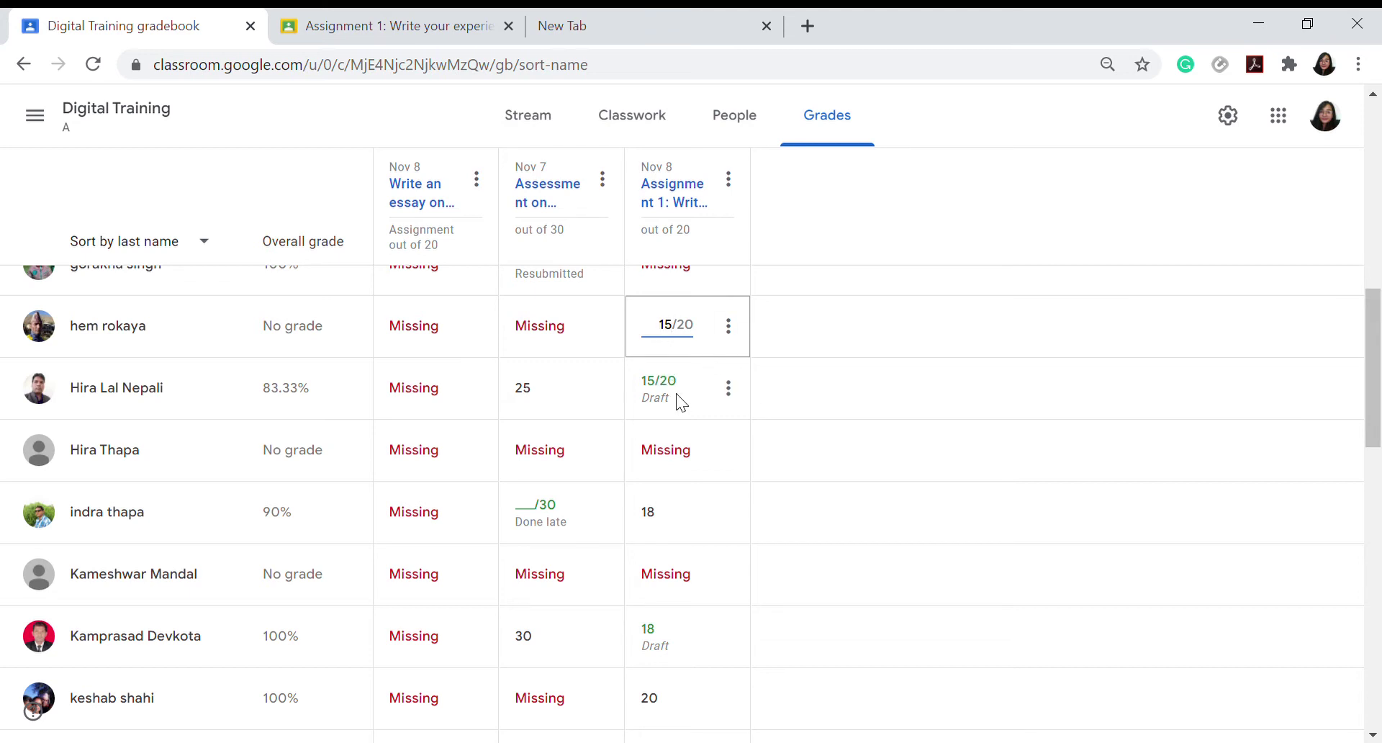
click(729, 390)
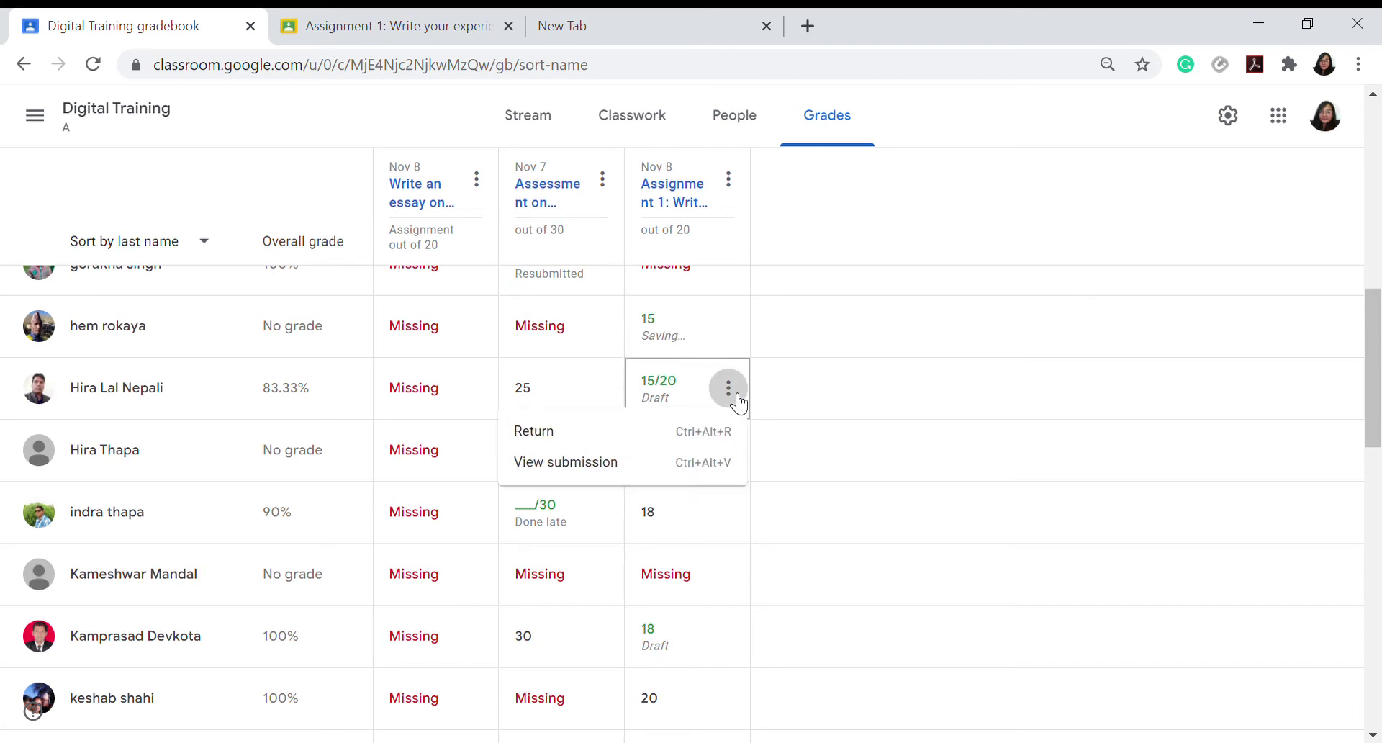
click(846, 349)
Return the unsubmitted Assignment 1 that has a draft grade of 18 out of 20, confirming the return to the student
scroll(1378, 391, up, 1)
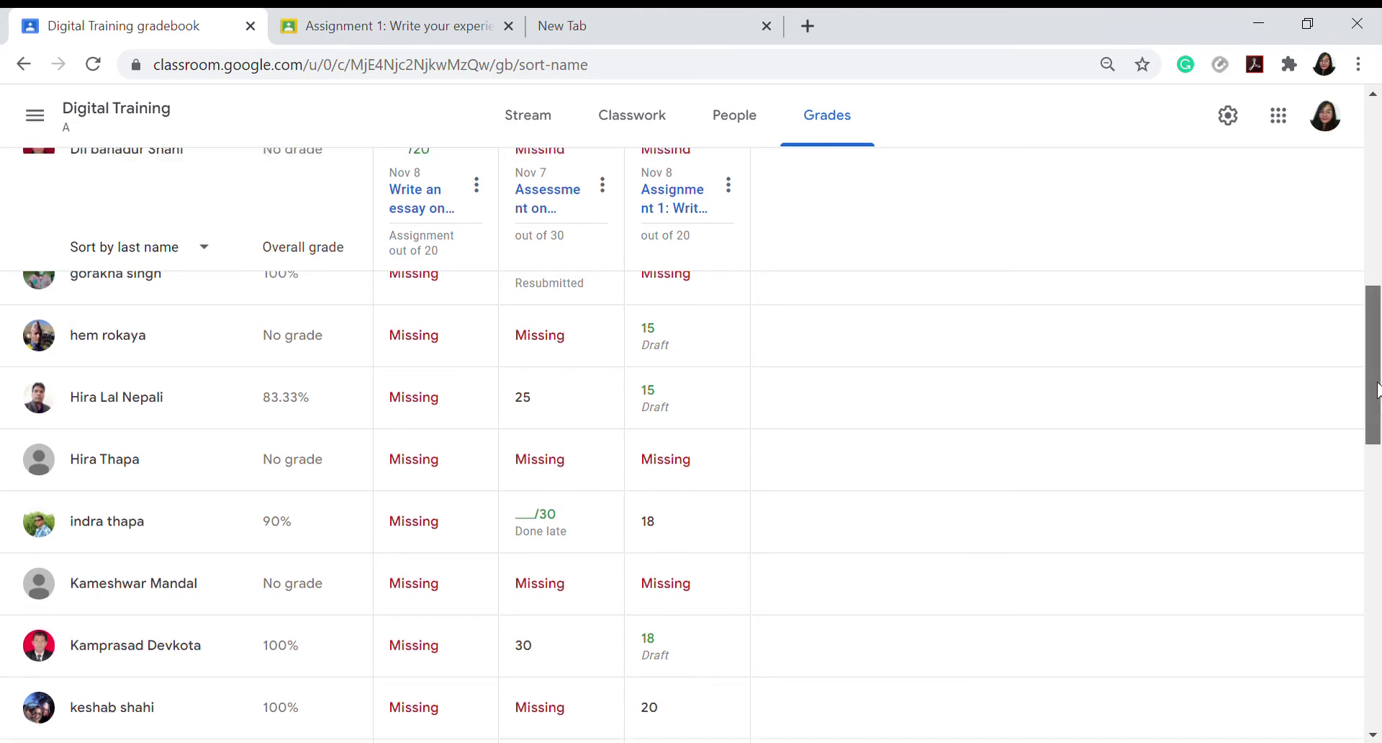
drag(1378, 391, 1378, 439)
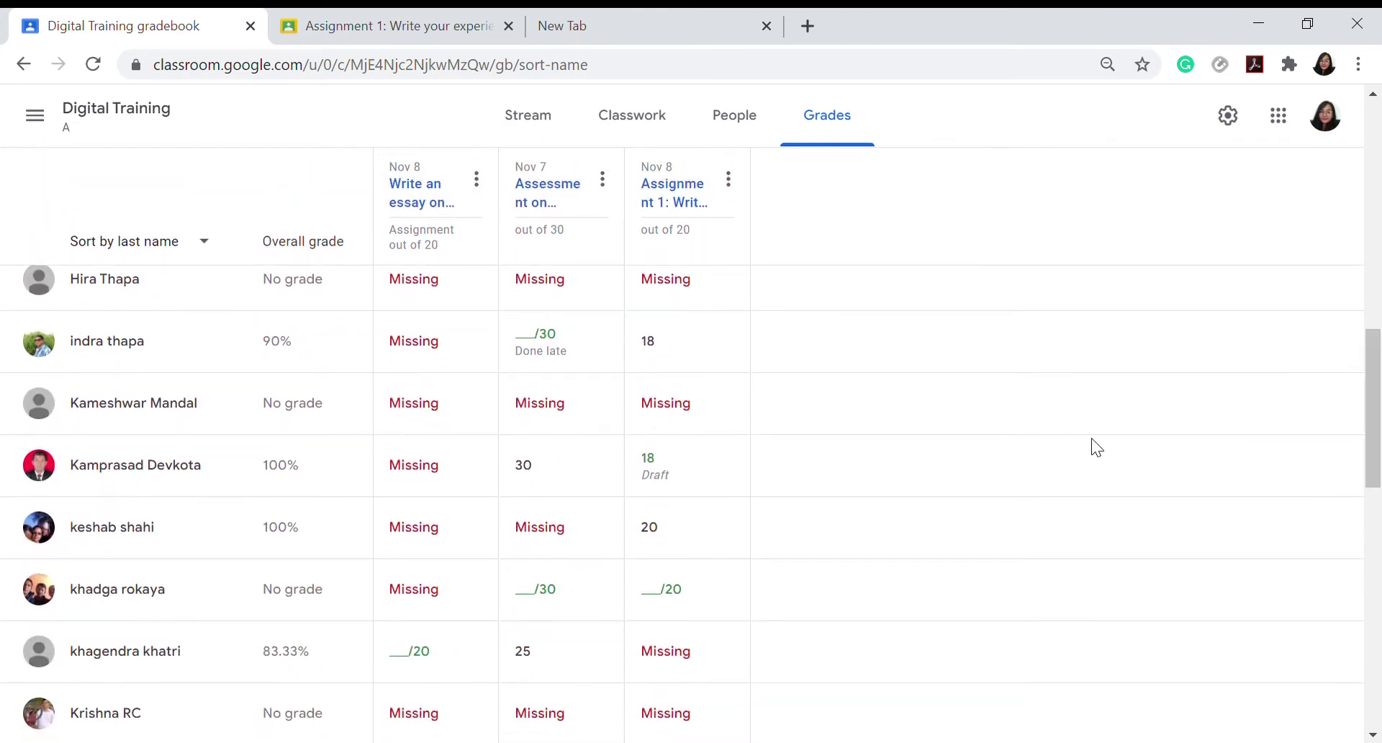
click(728, 466)
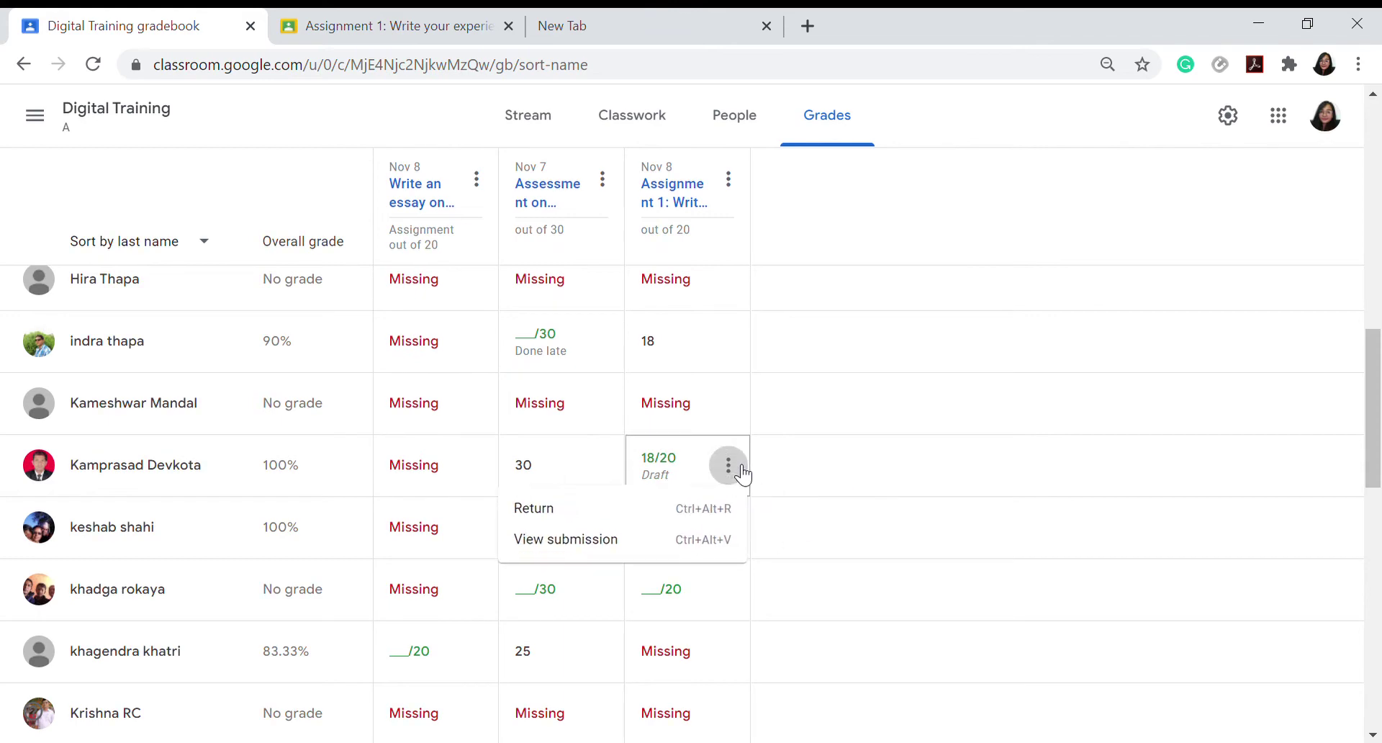
click(596, 509)
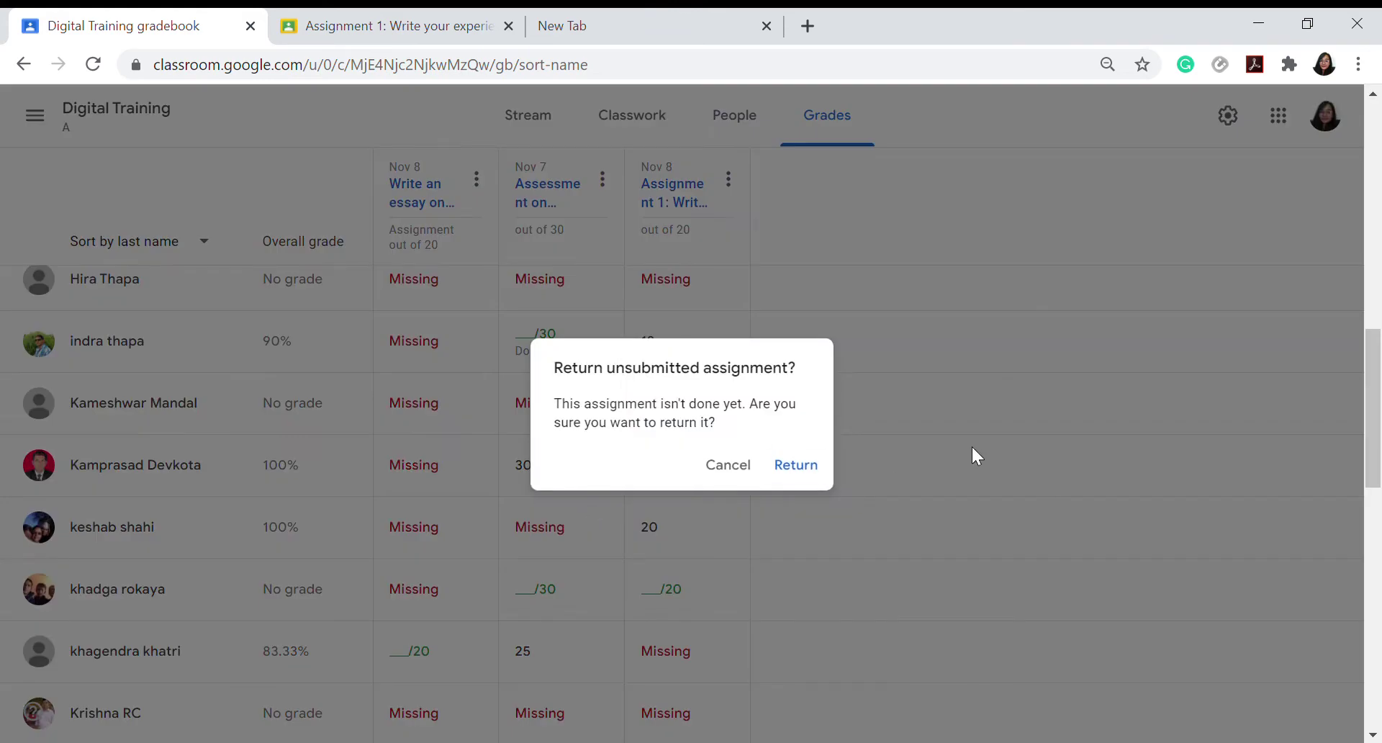
click(813, 466)
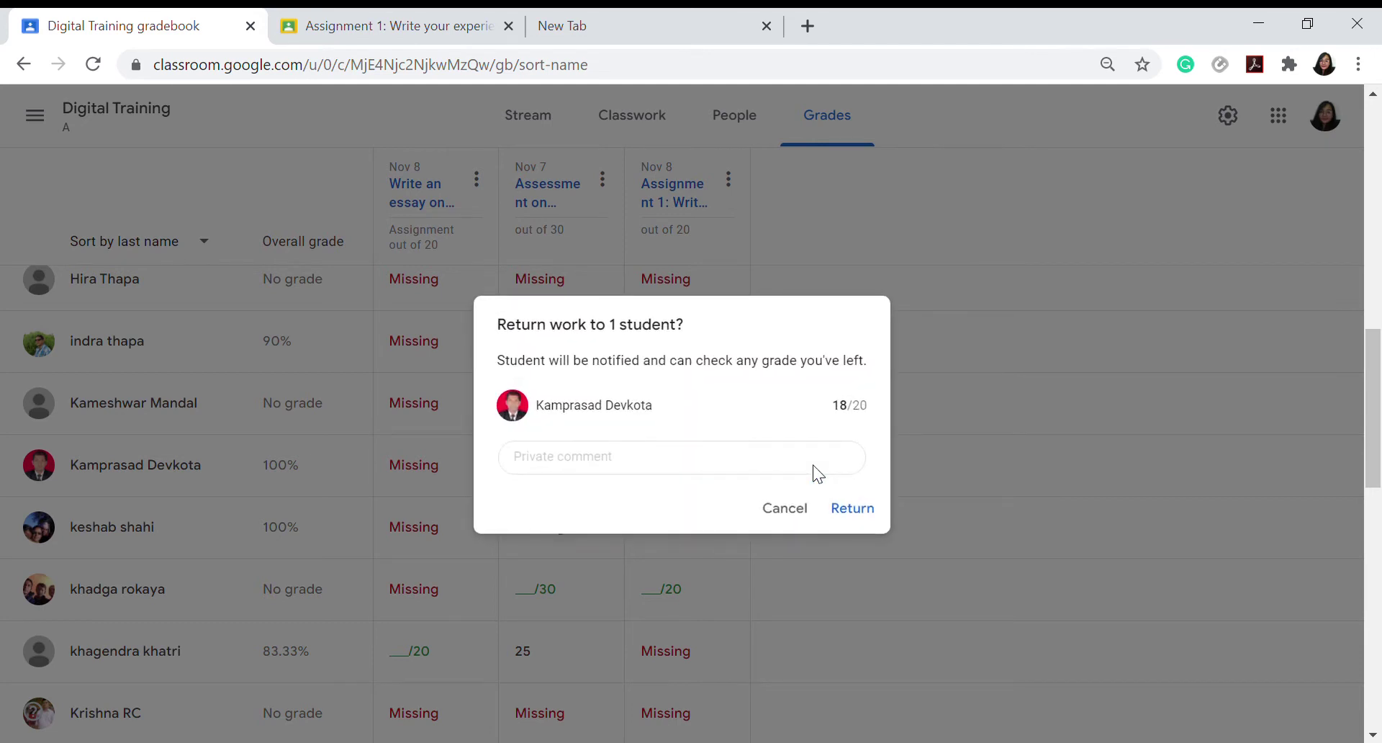
click(859, 509)
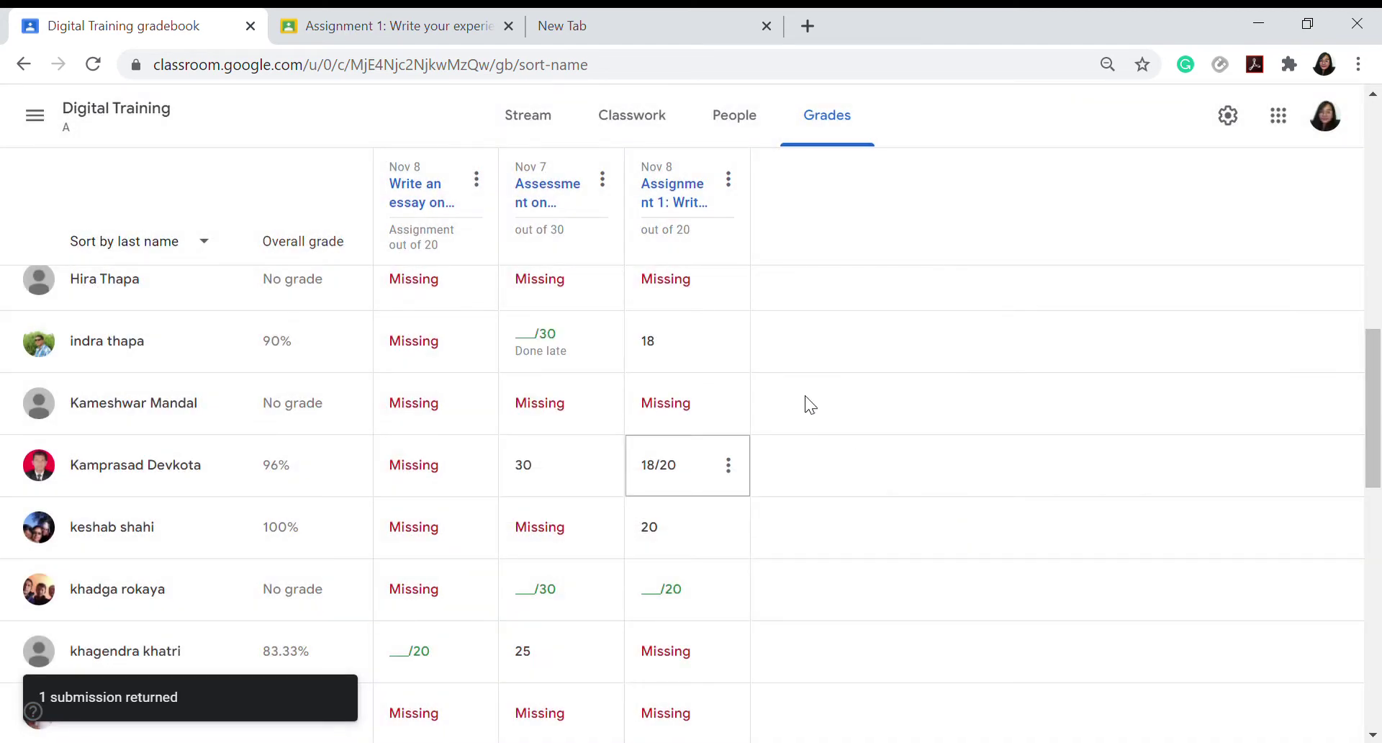
Open the Assignment 1 submission with the 15 out of 20 draft from the gradebook and return it to the student, confirming the return
drag(1377, 358, 1379, 442)
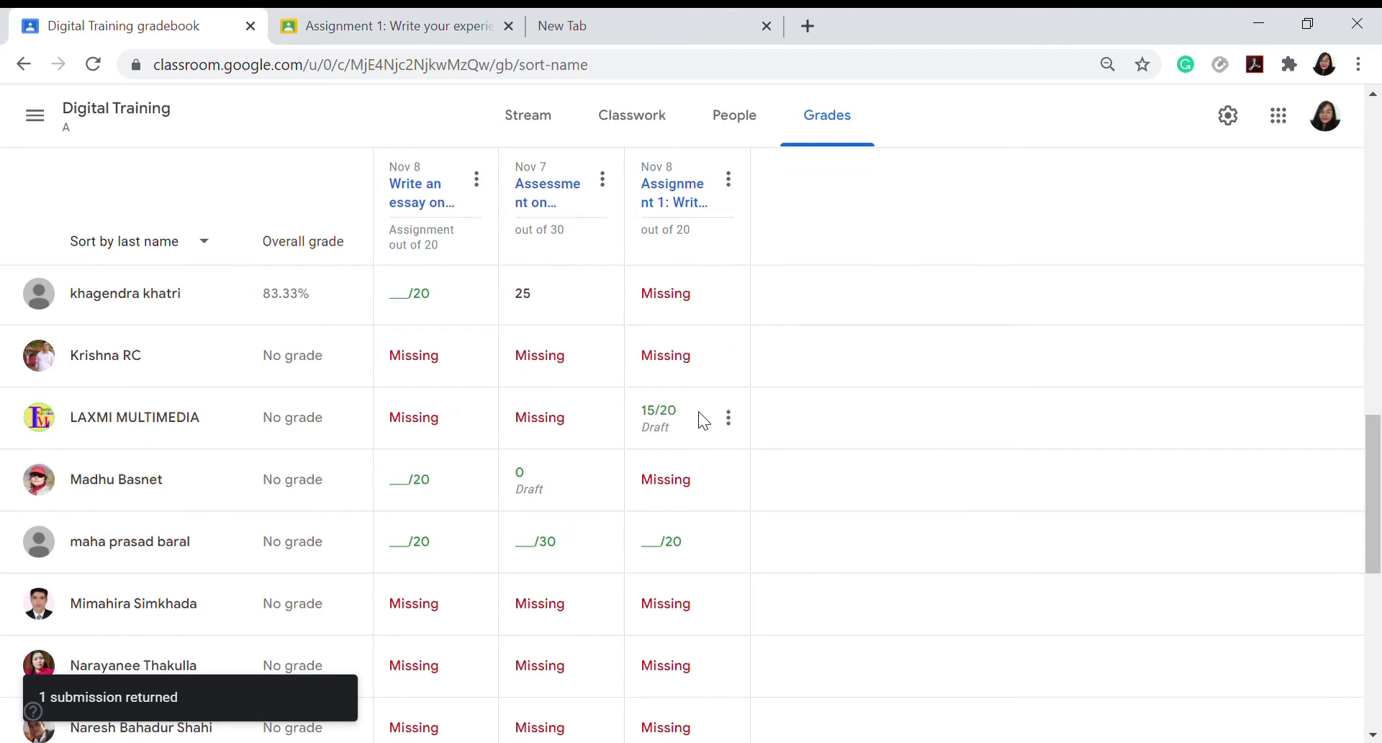
click(728, 424)
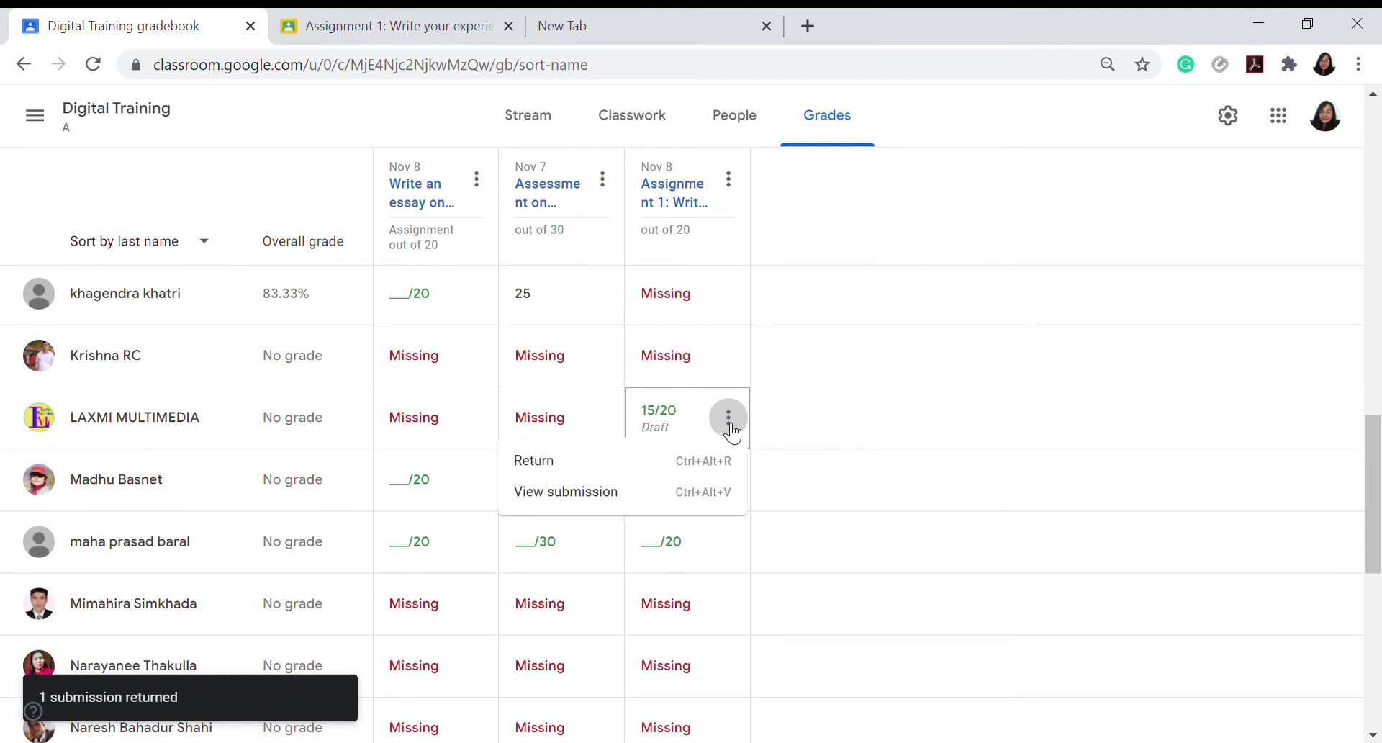
click(573, 492)
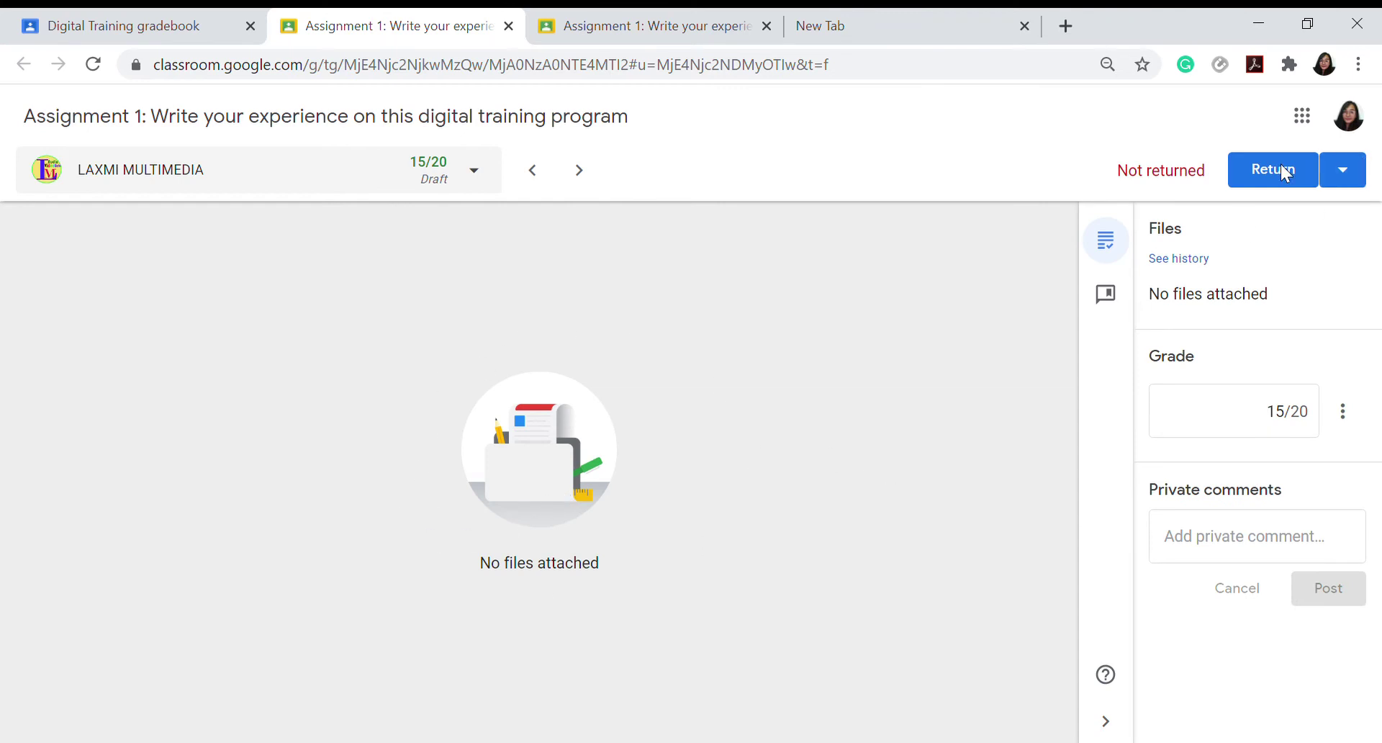
click(1268, 179)
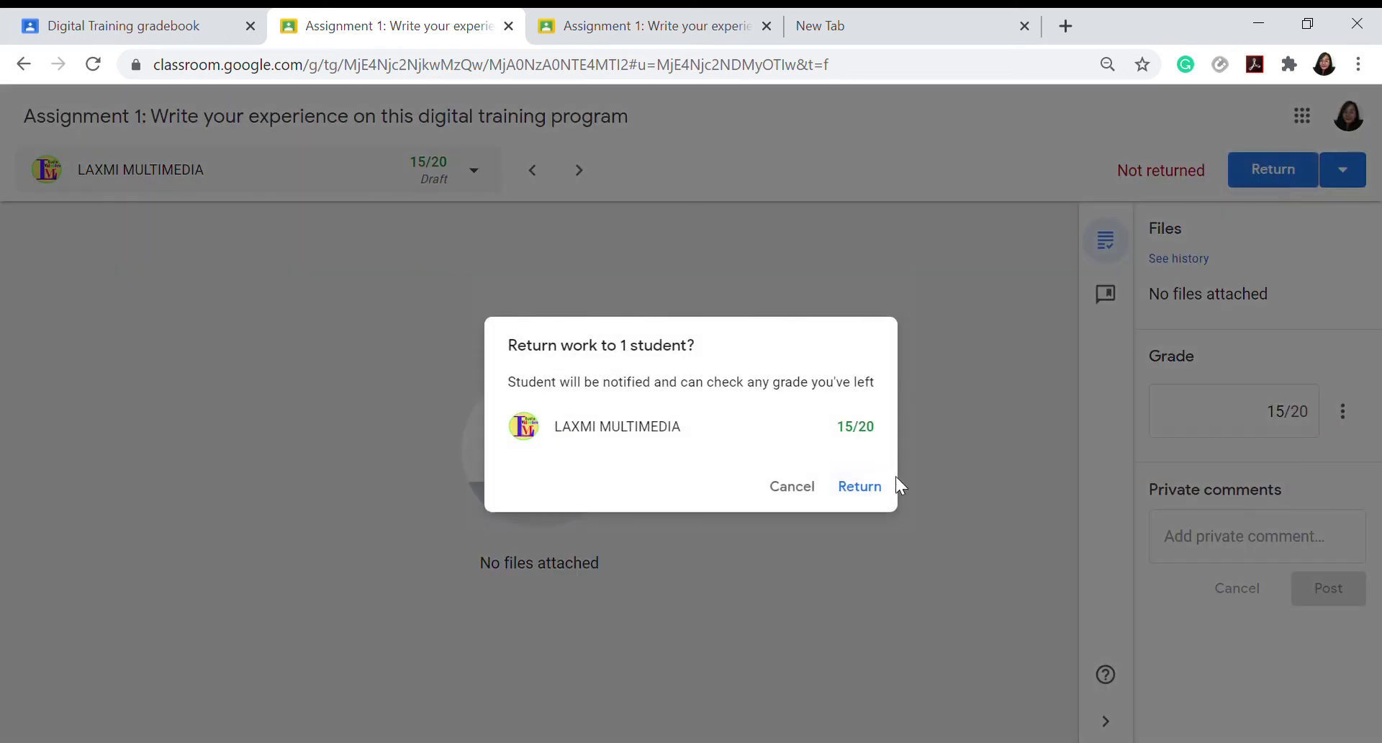
click(860, 487)
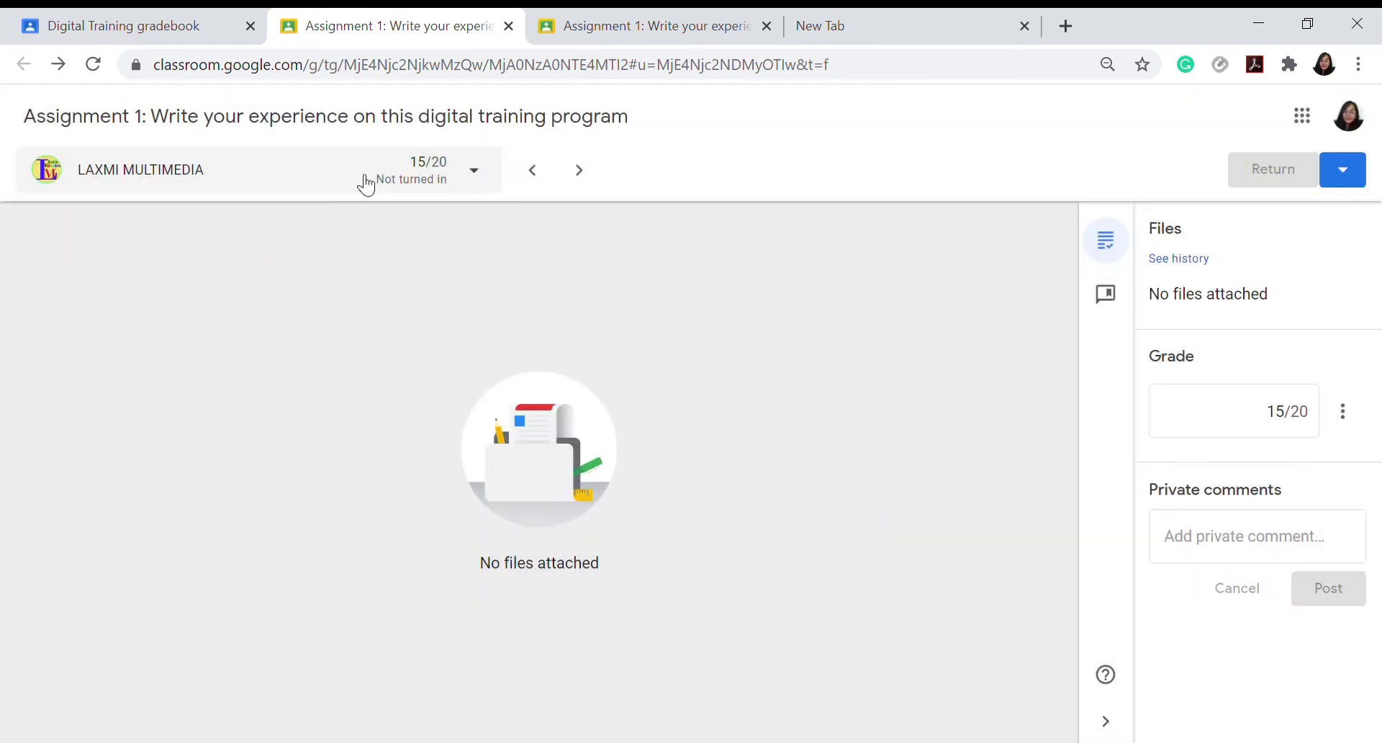
Check the returned grade in the gradebook and in the submission view, and close that submission
click(142, 27)
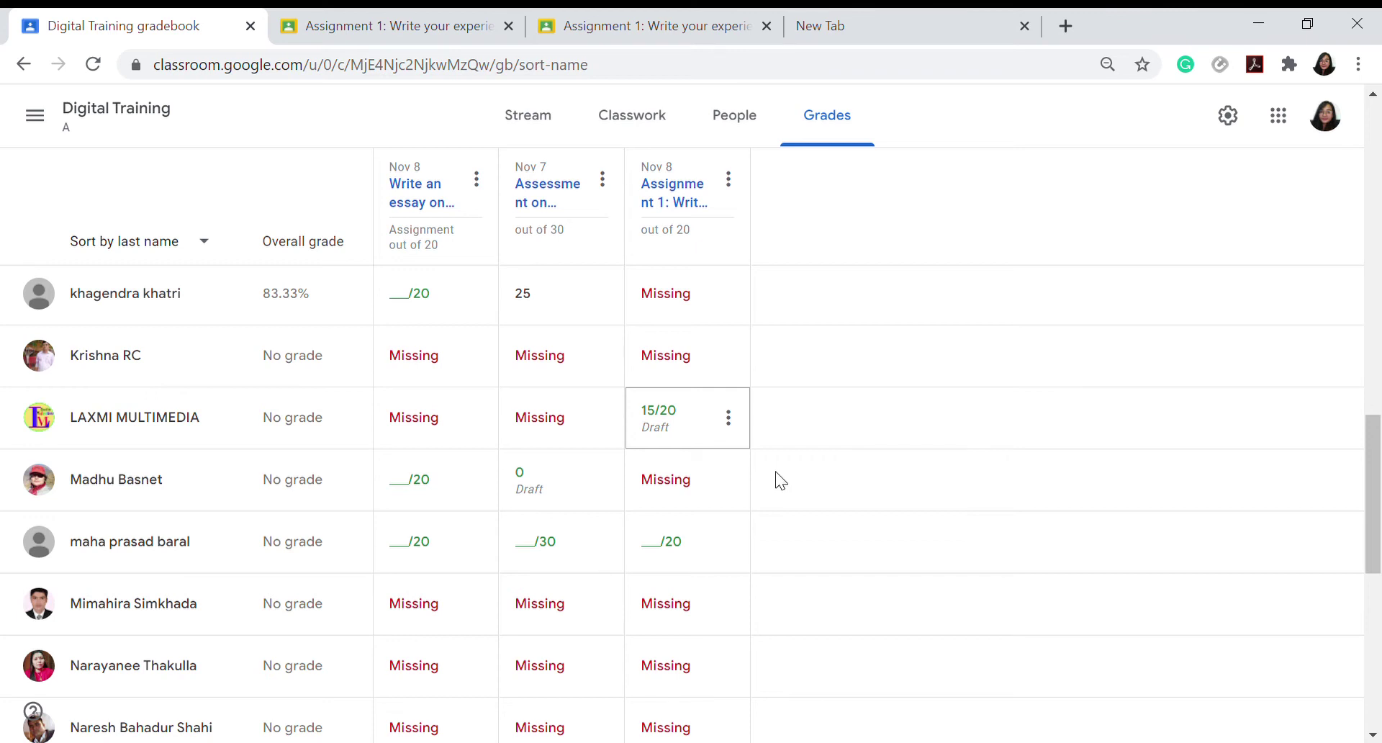
click(398, 22)
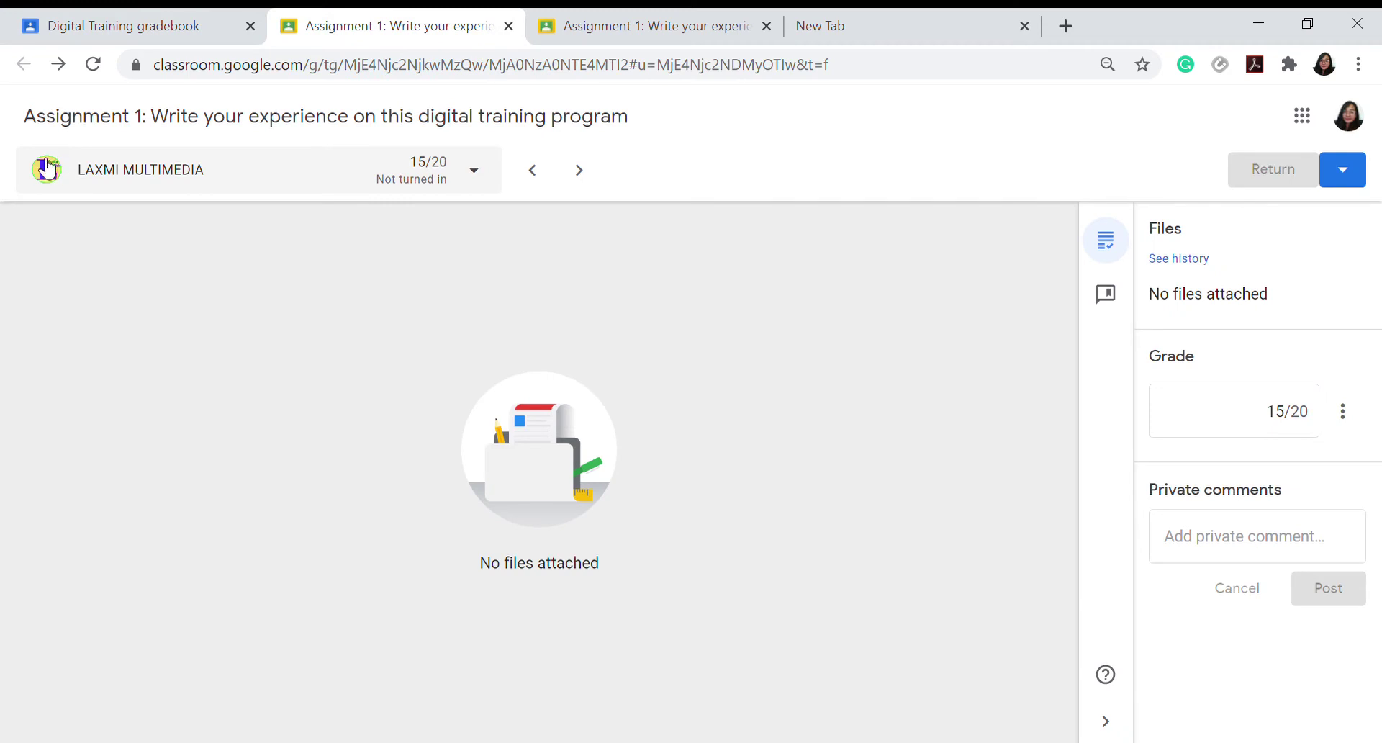
click(509, 27)
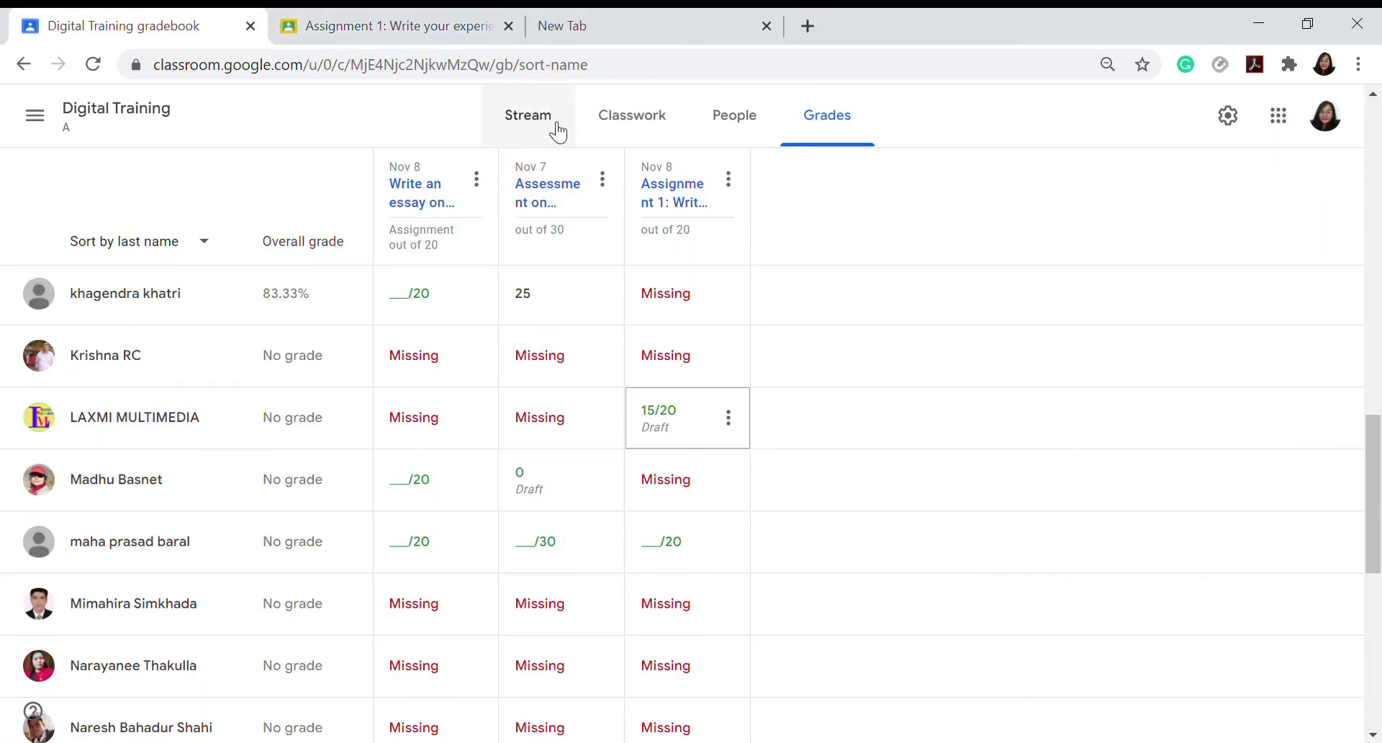
Open the student work of the "Write an essay on Festival" assignment from the classwork and show only the turned-in submissions
click(621, 124)
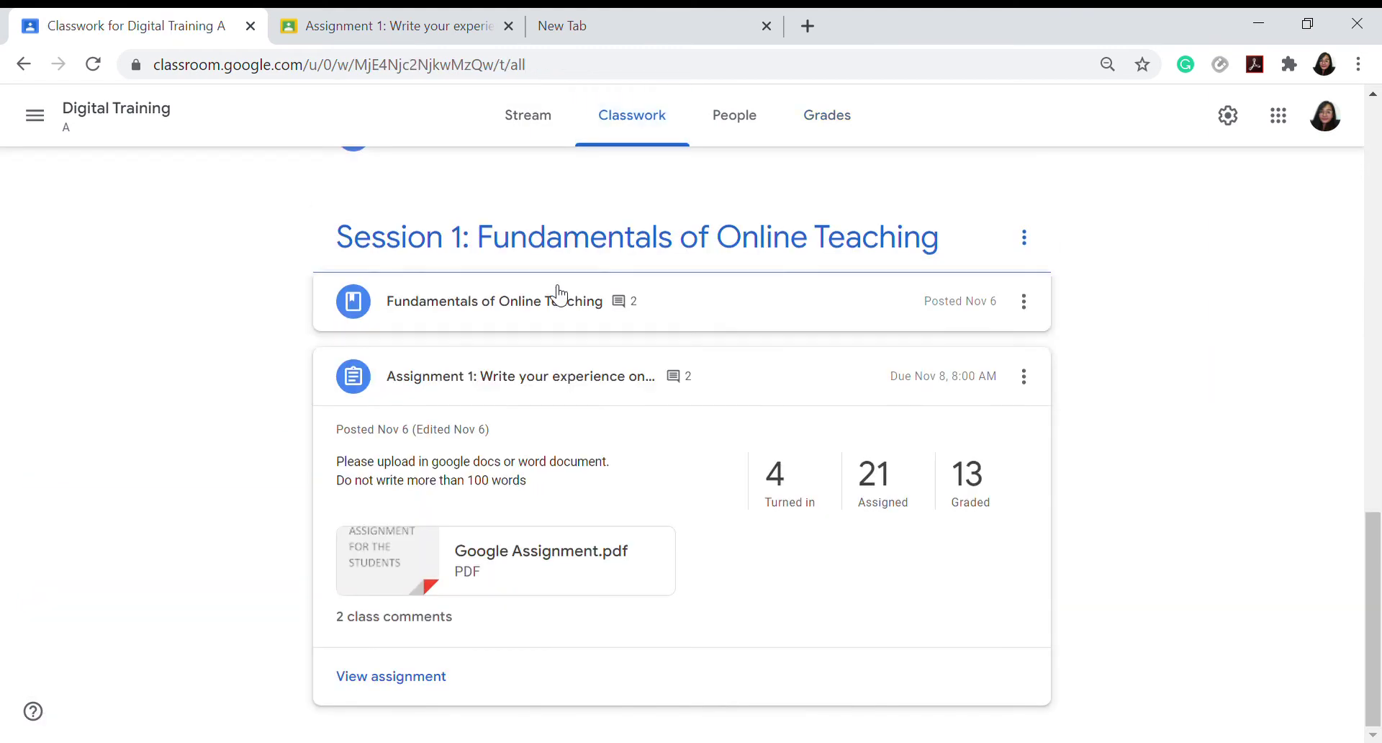
drag(1377, 579, 1378, 167)
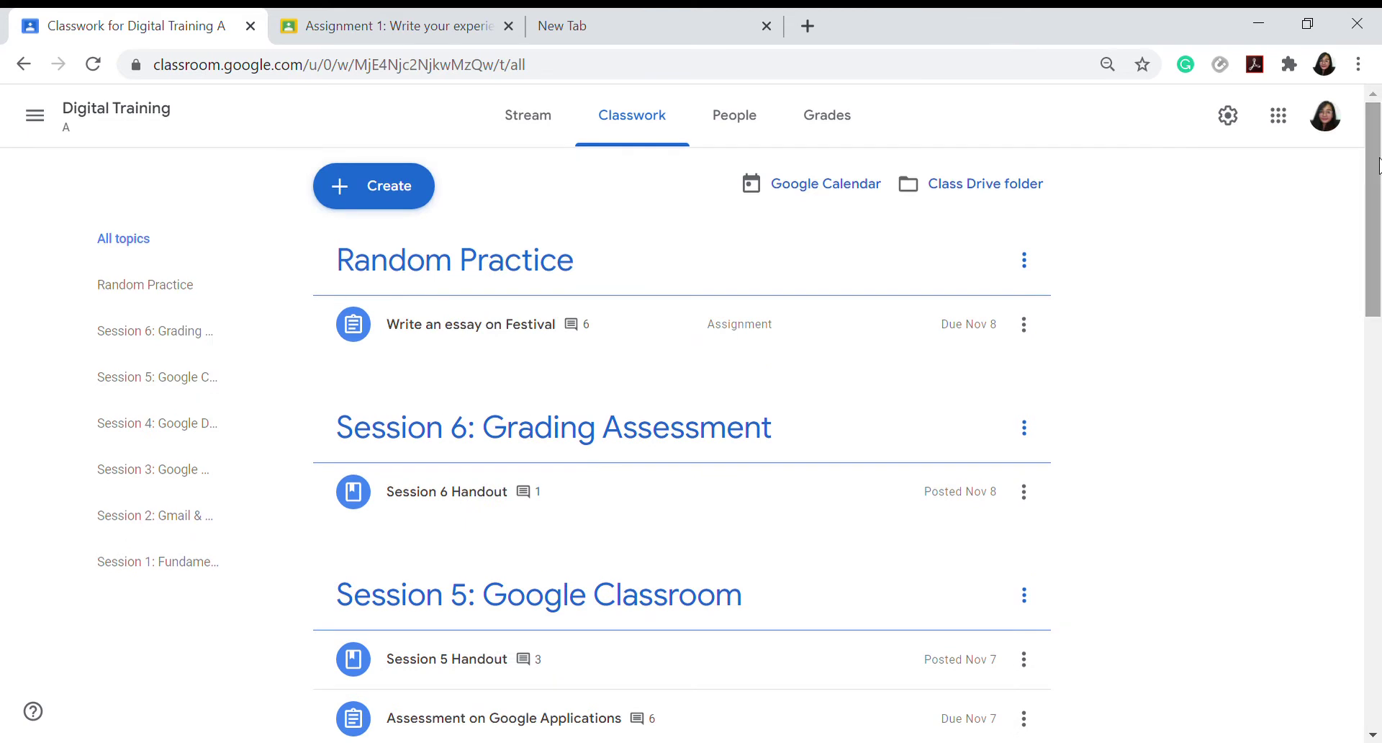
click(517, 337)
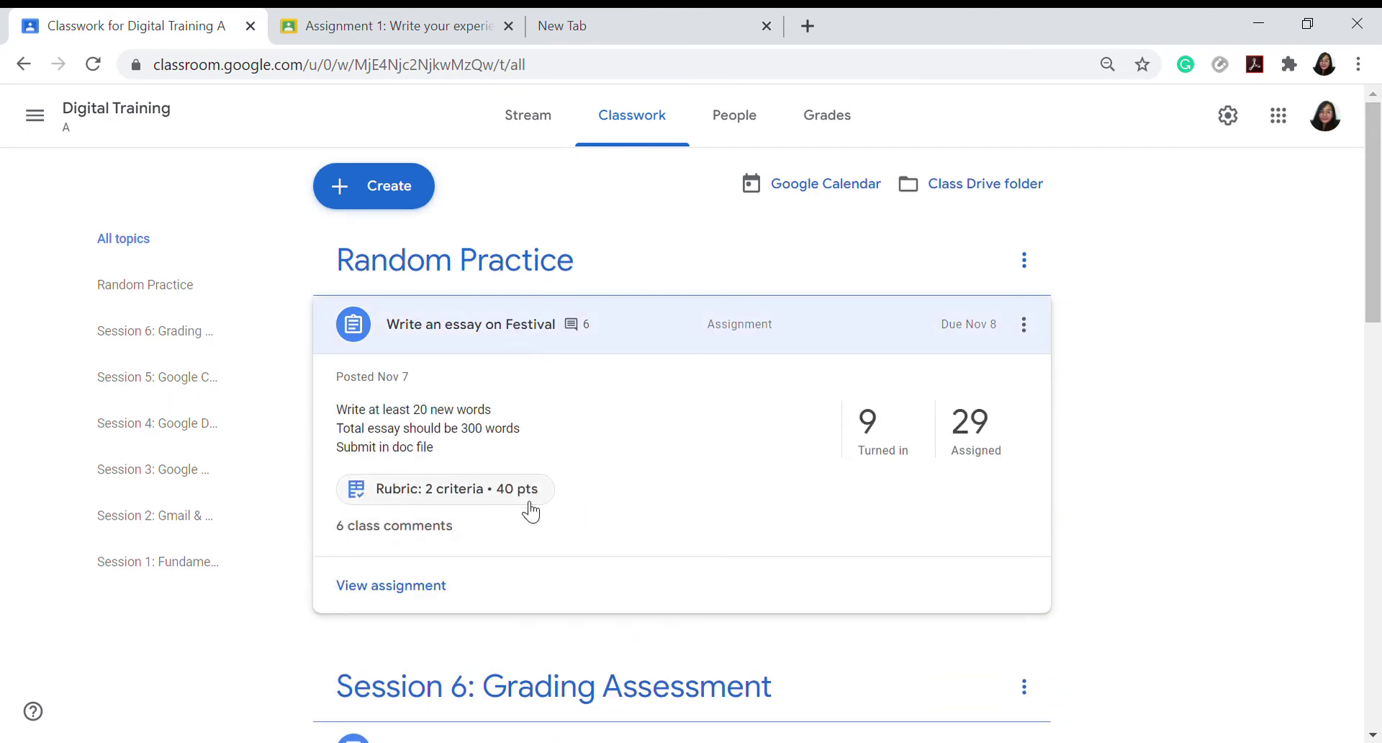
click(395, 585)
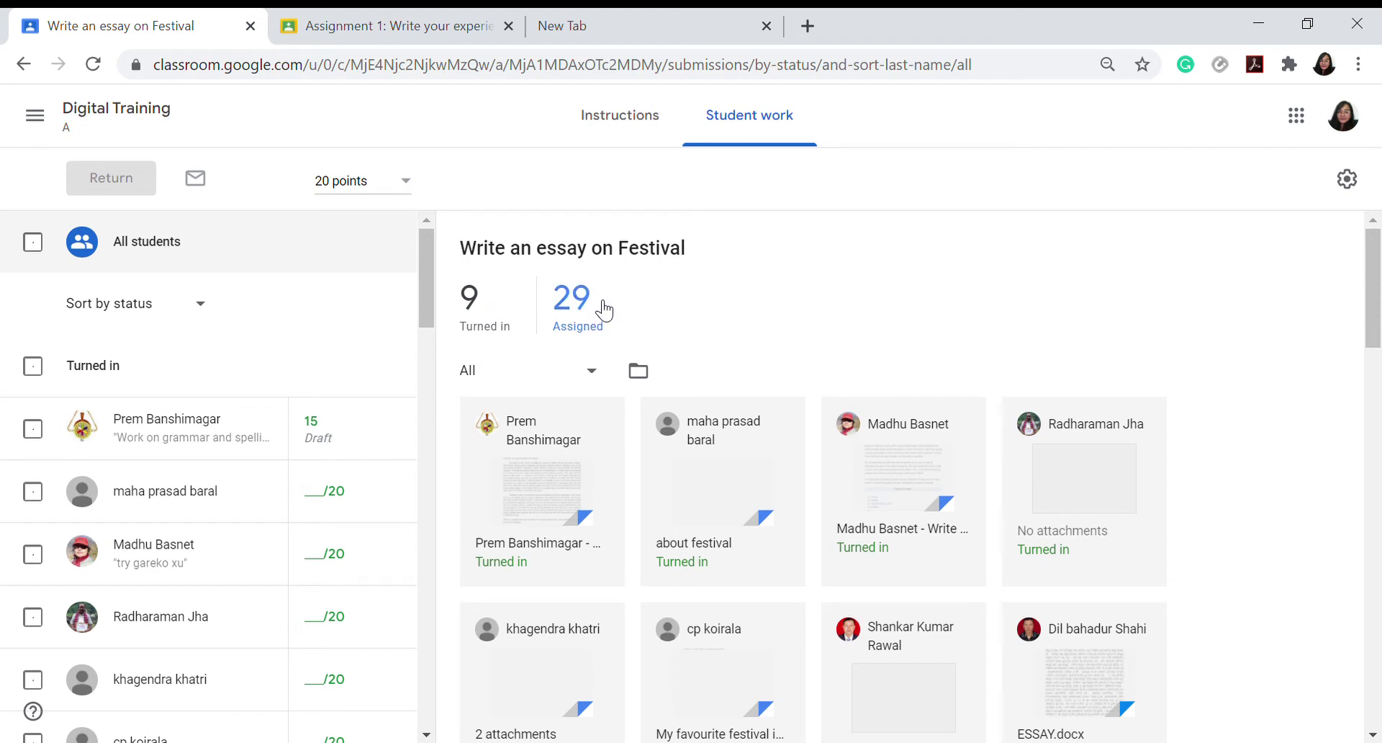
click(472, 308)
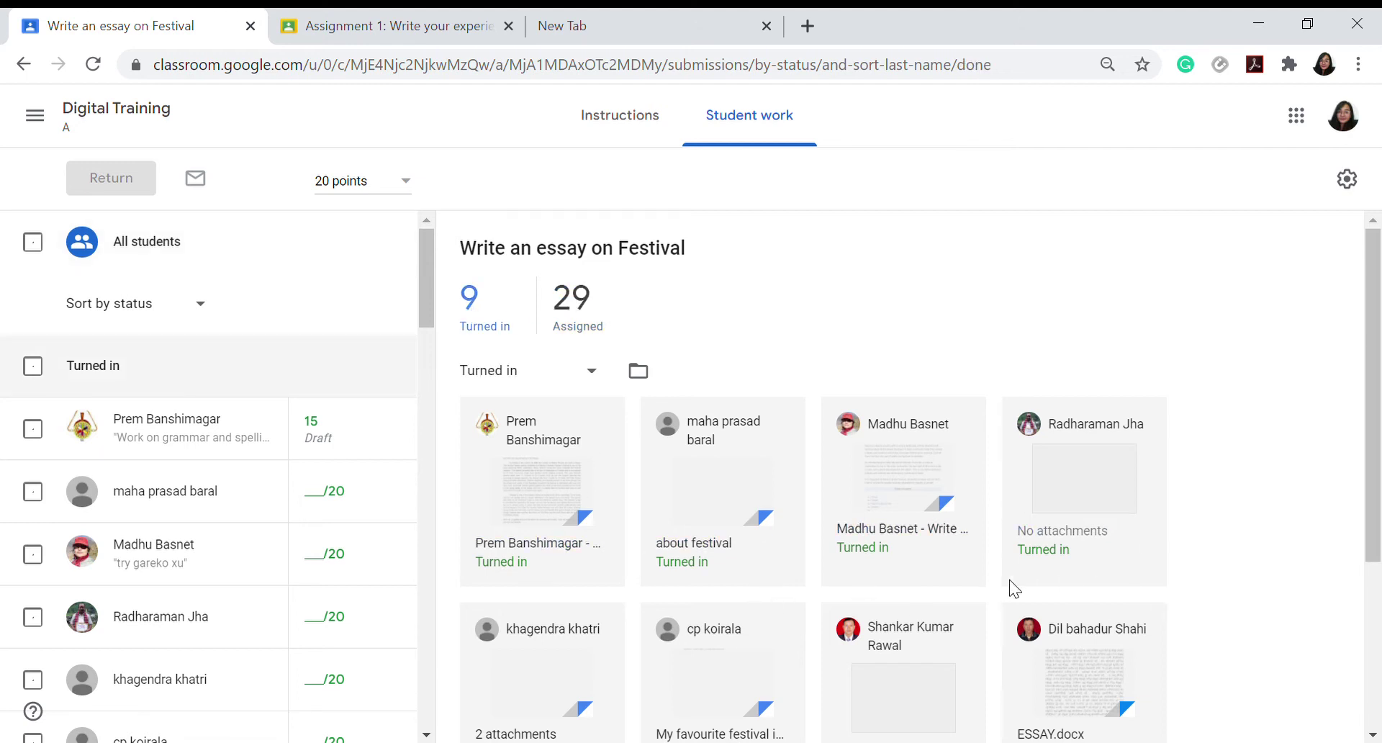
Open the third turned-in essay and examine its text, rubric and private comments
click(912, 537)
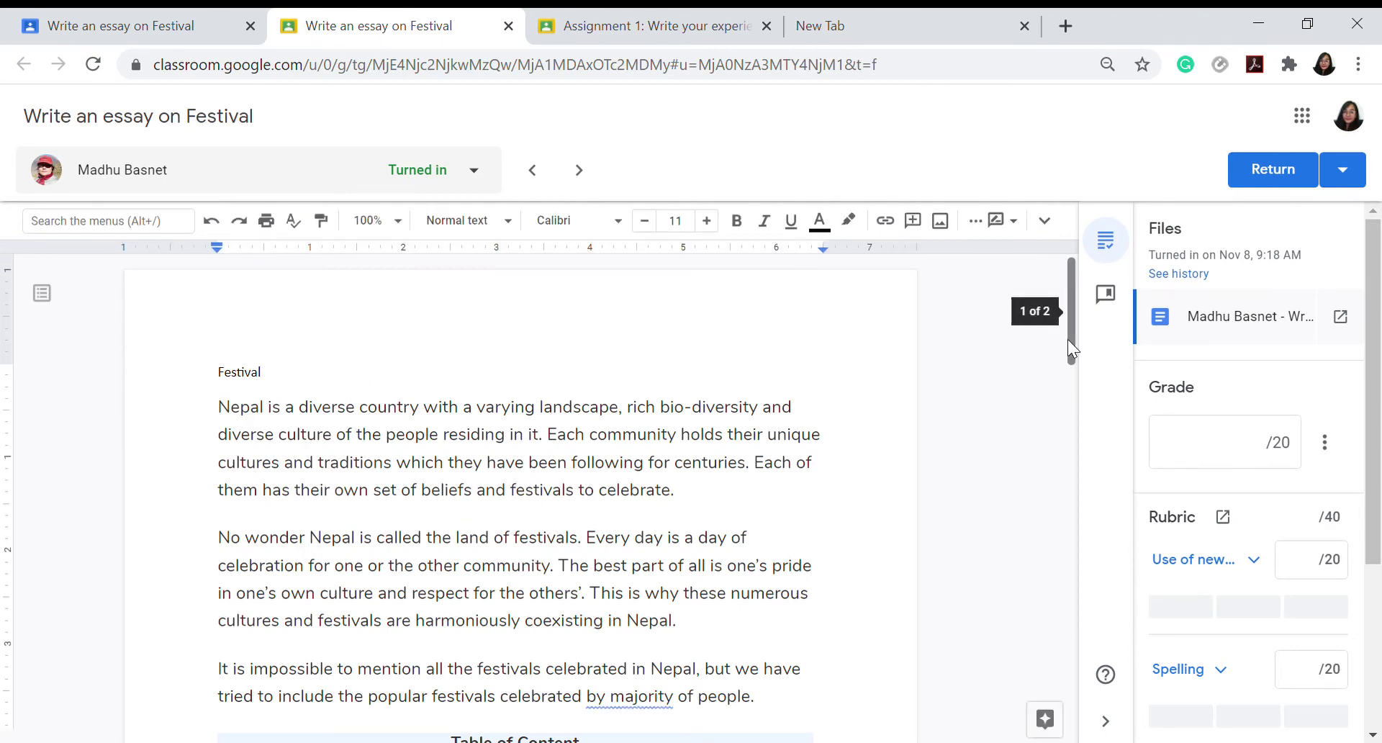
mouse_move(1068, 339)
mouse_down()
mouse_move(1071, 400)
mouse_move(1070, 356)
mouse_up()
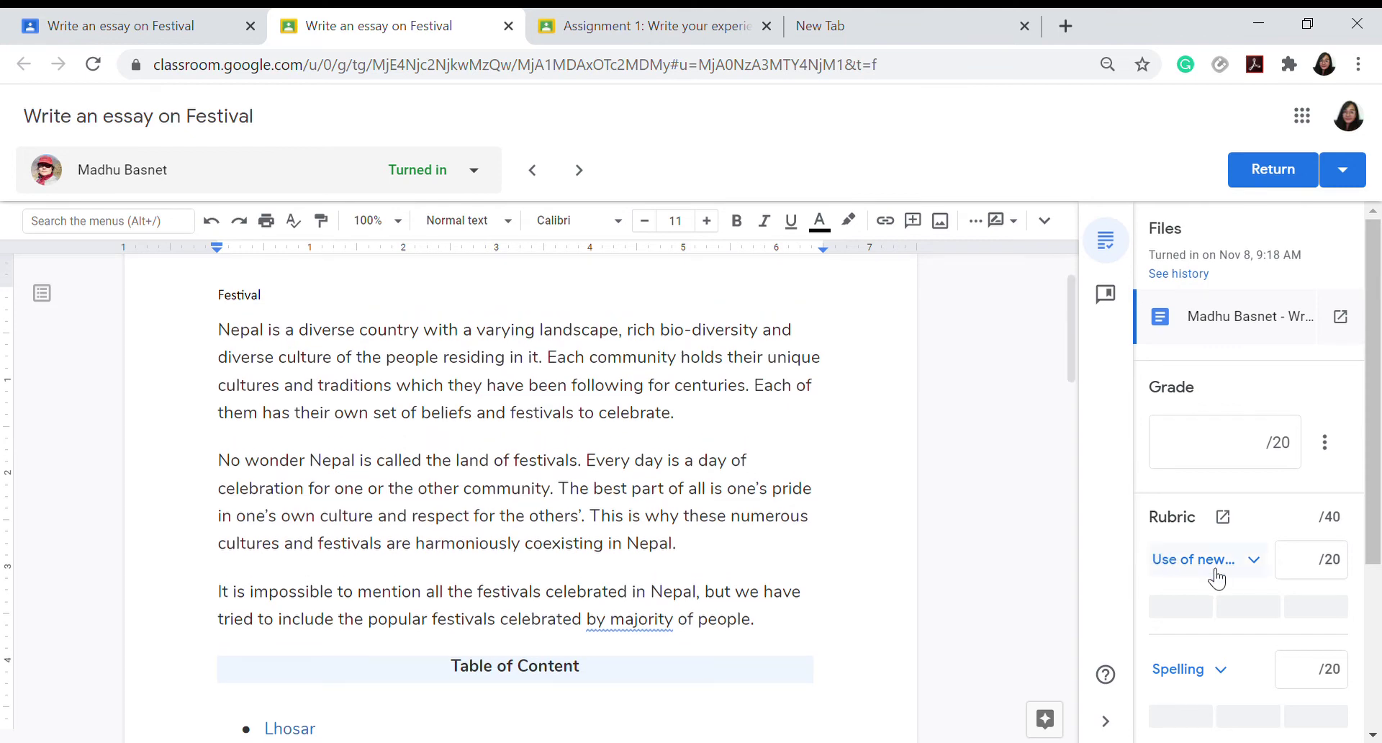
scroll(1380, 576, down, 2)
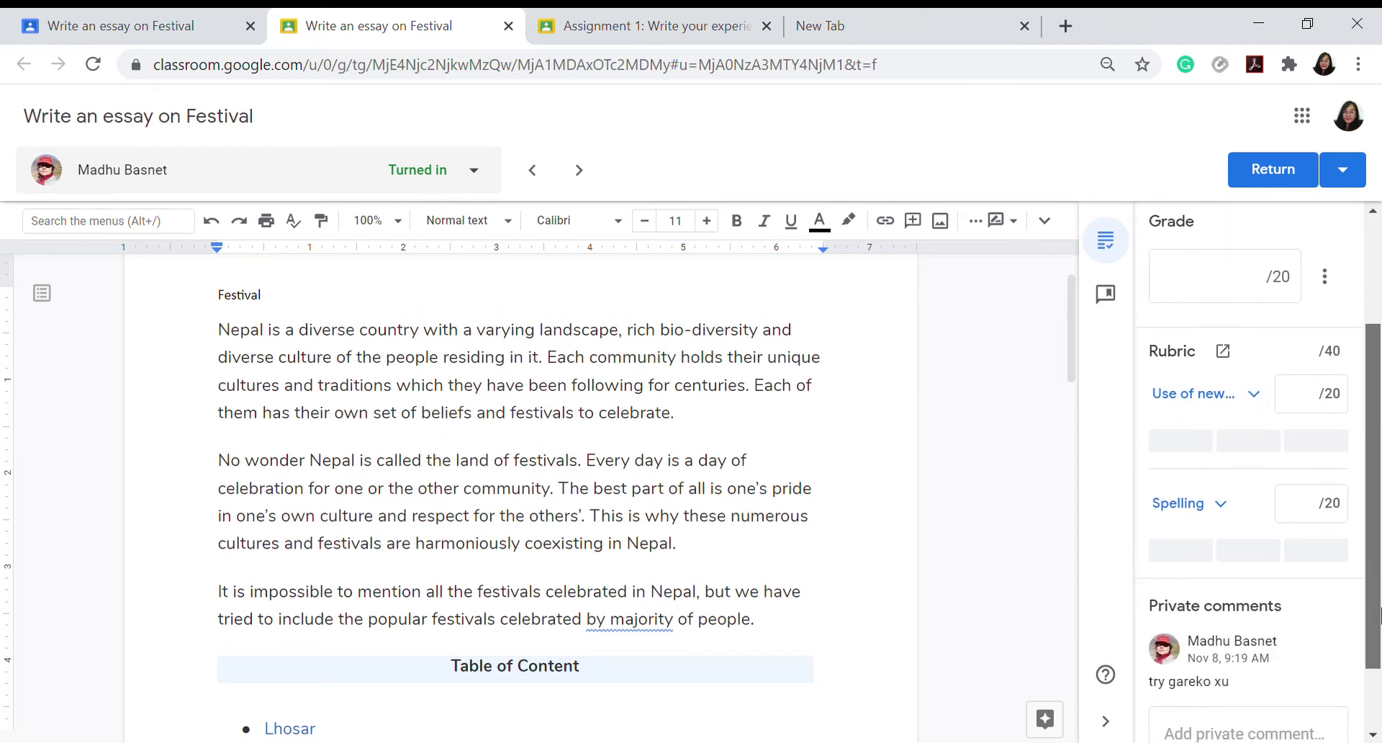
scroll(1380, 576, up, 1)
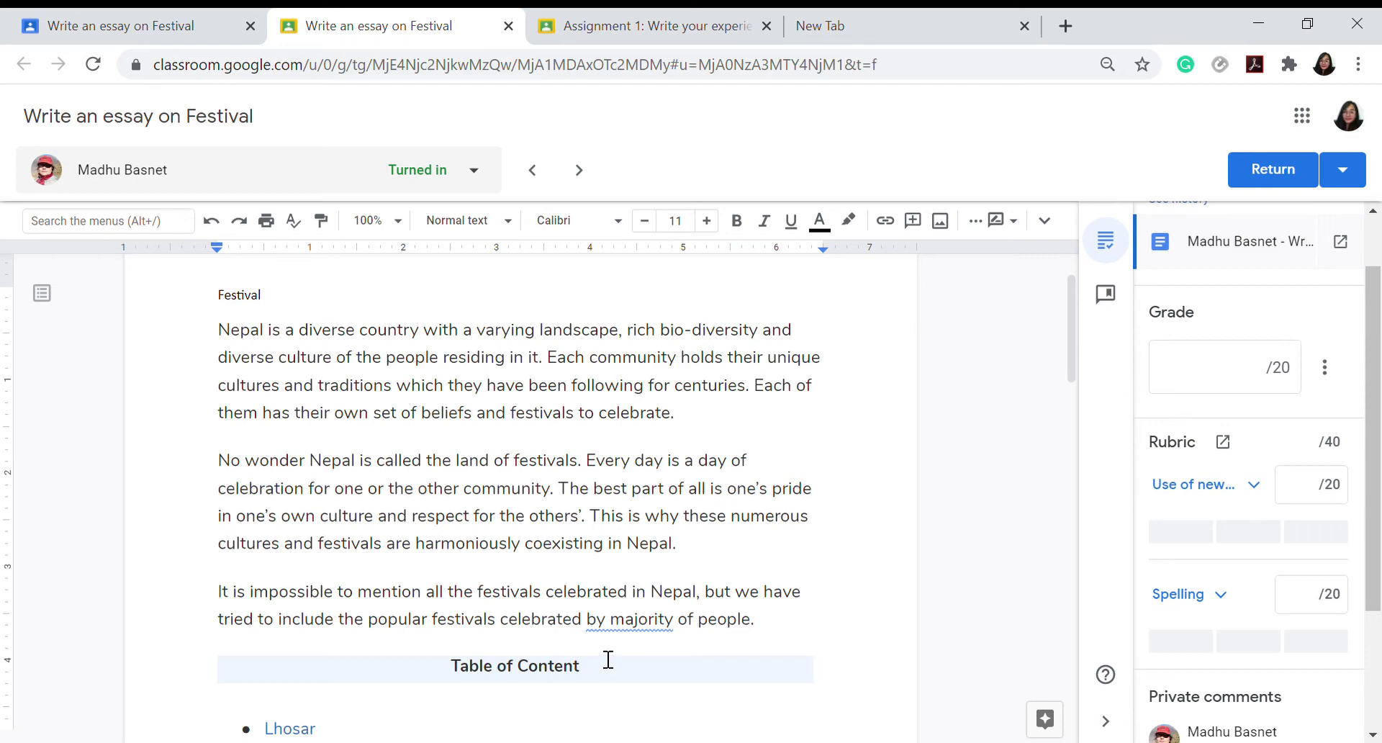
Expand the rubric criterion on the use of new words, try the Average rating, and settle on Excellent for 20 points
click(1255, 485)
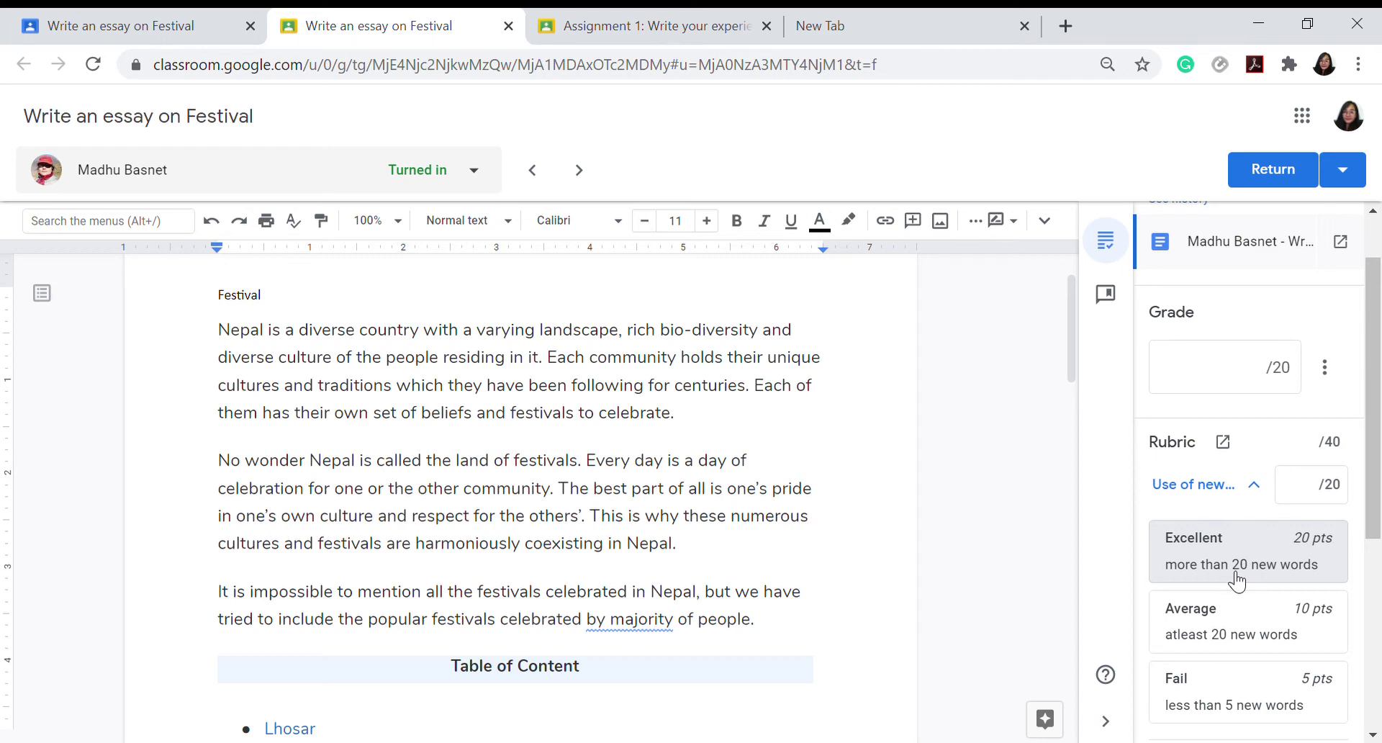
click(1273, 564)
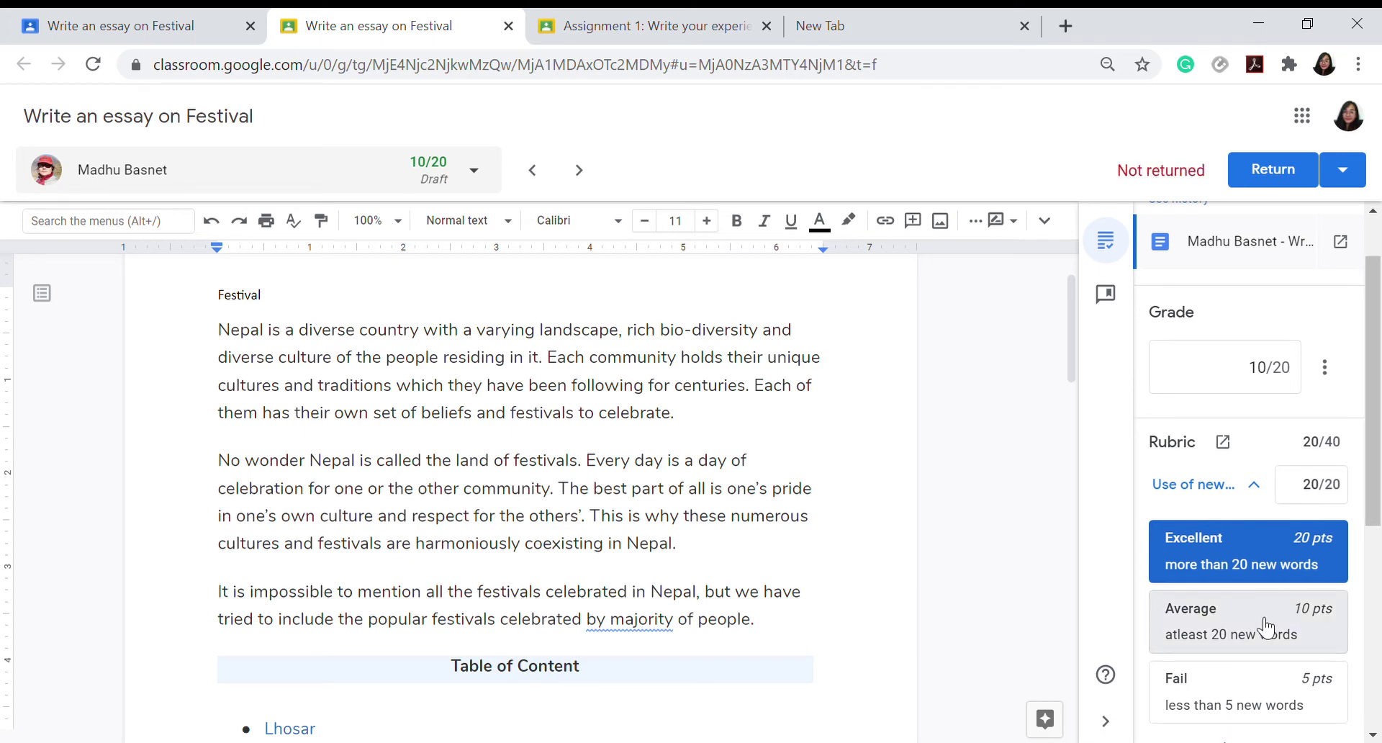
click(1319, 630)
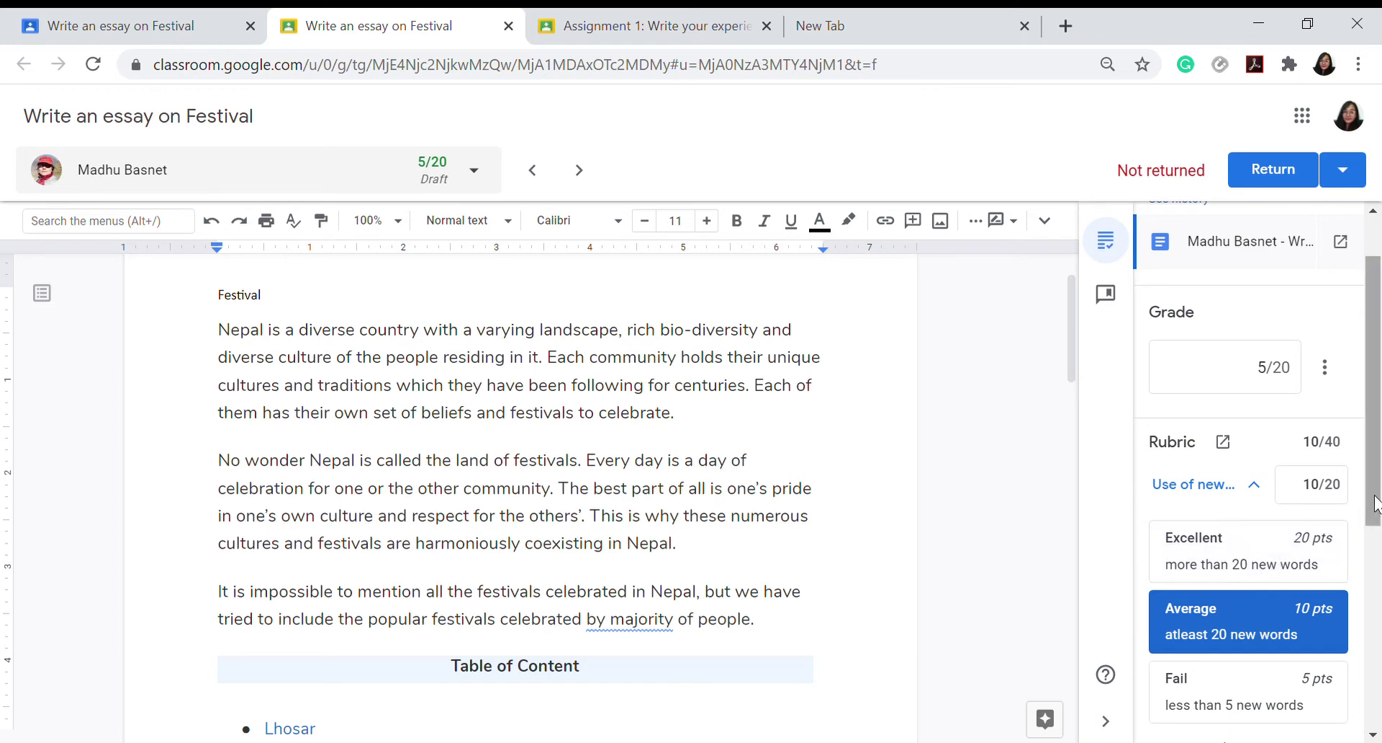
scroll(1276, 533, down, 2)
click(1278, 434)
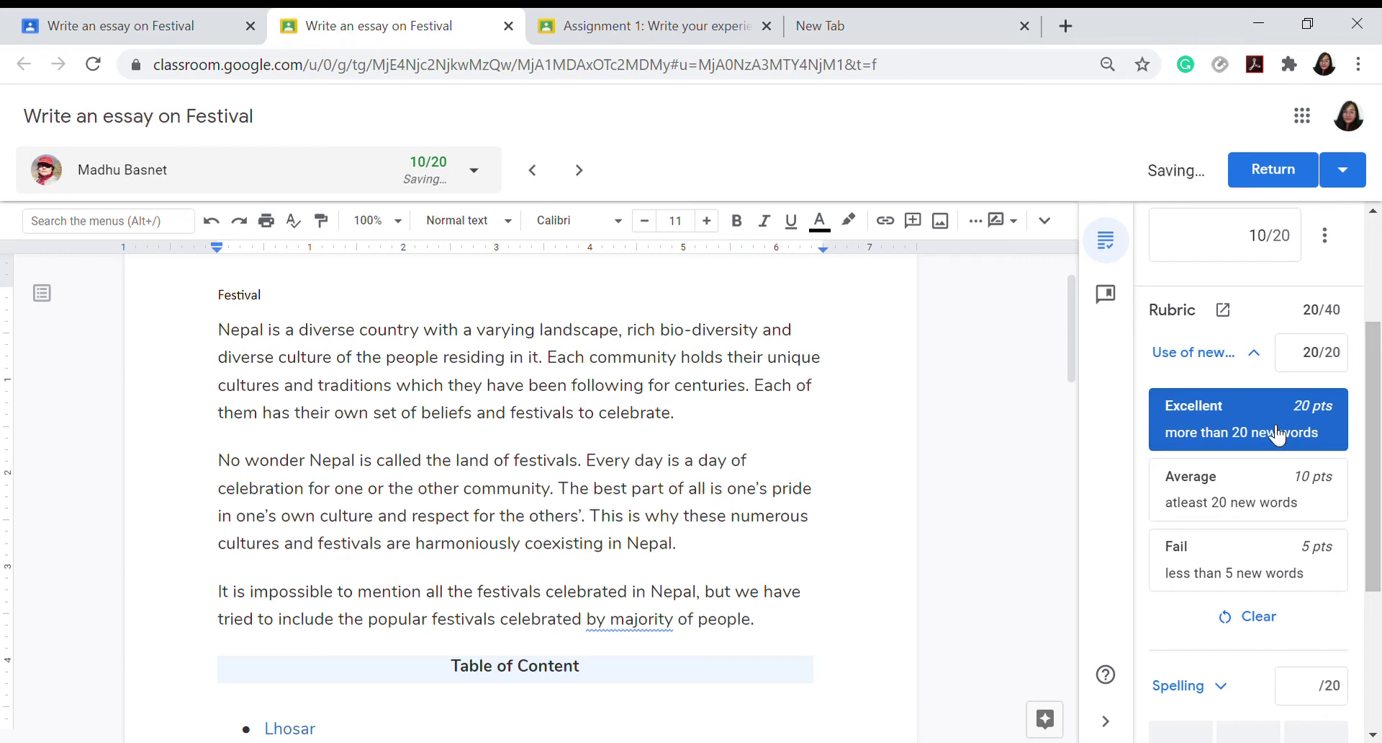
Rate the essay's Spelling criterion as excellent (no mistakes) for 20 points
drag(1376, 492, 1379, 595)
click(1221, 475)
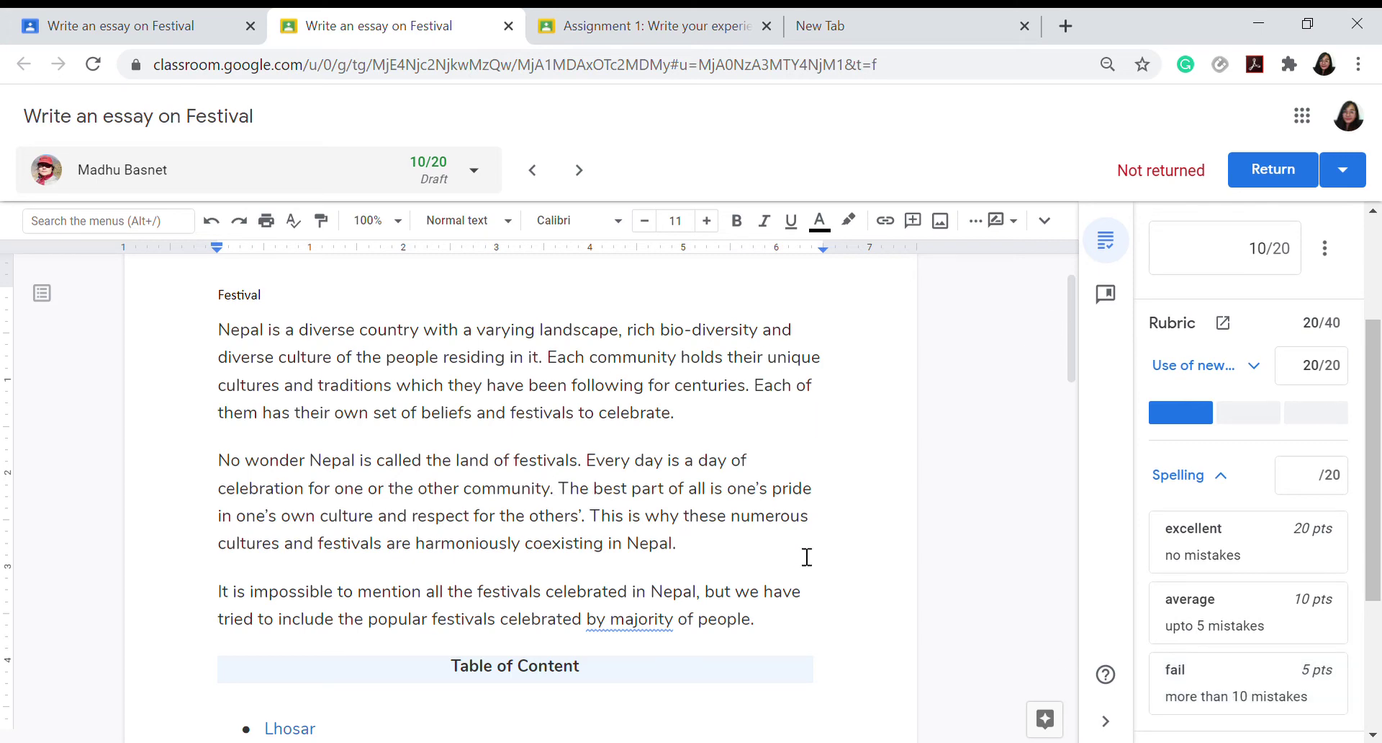
click(1201, 562)
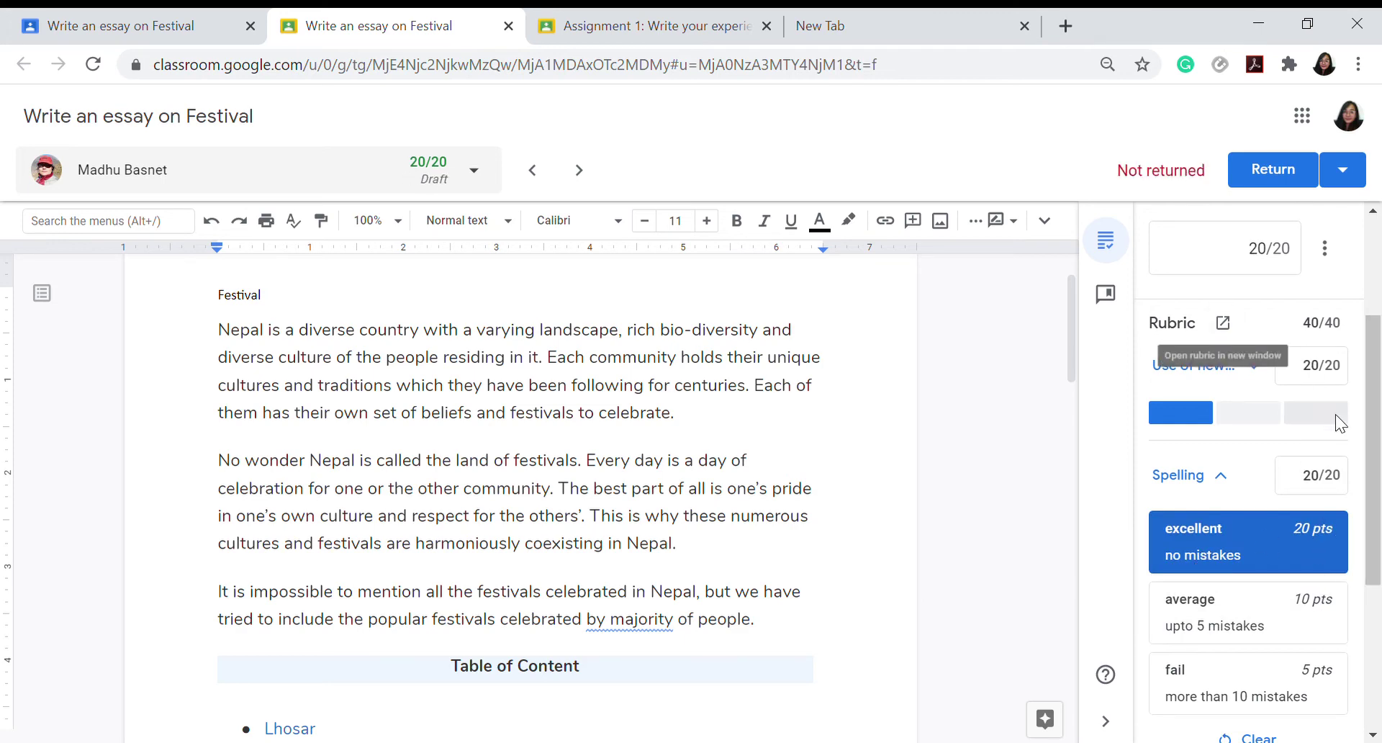
Write the private comment "Good job" to the student without posting it
drag(1379, 497, 1380, 625)
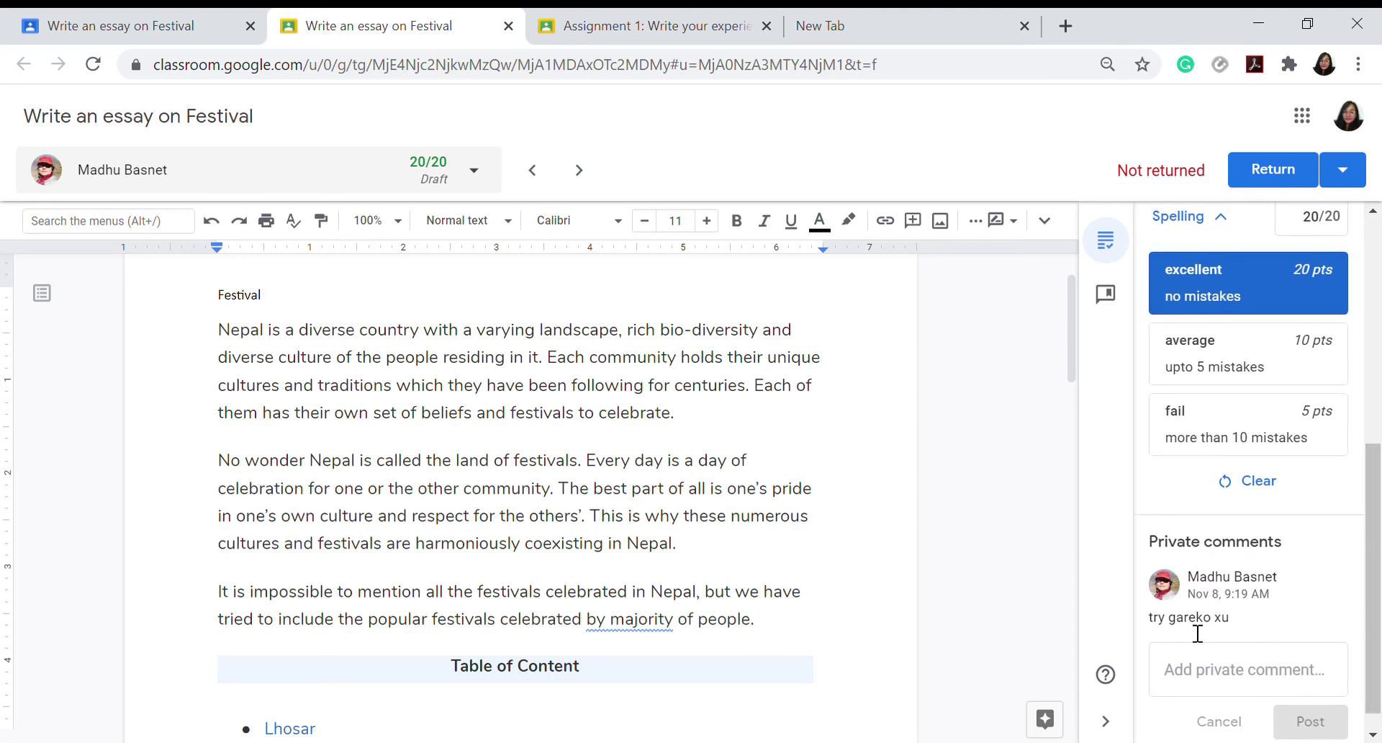
click(1193, 677)
text(G)
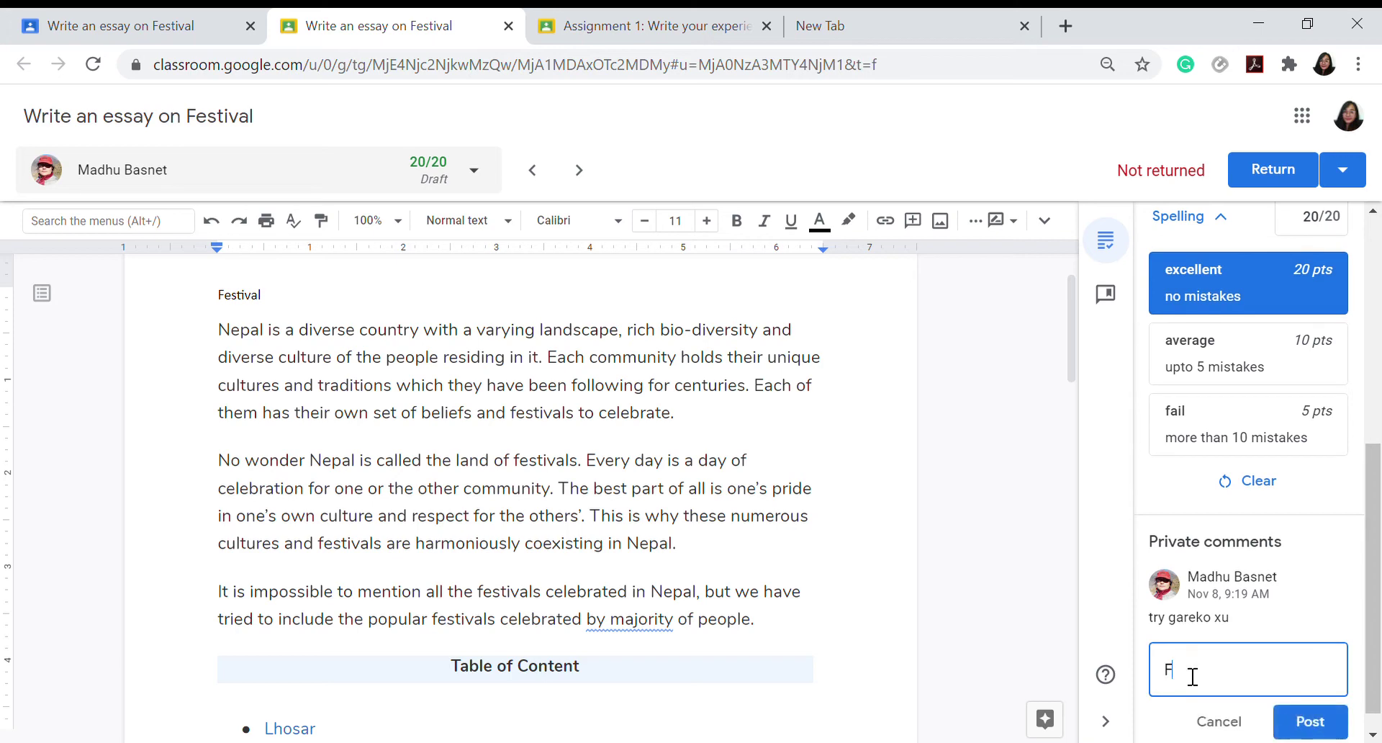
key(BackSpace)
text(Good job)
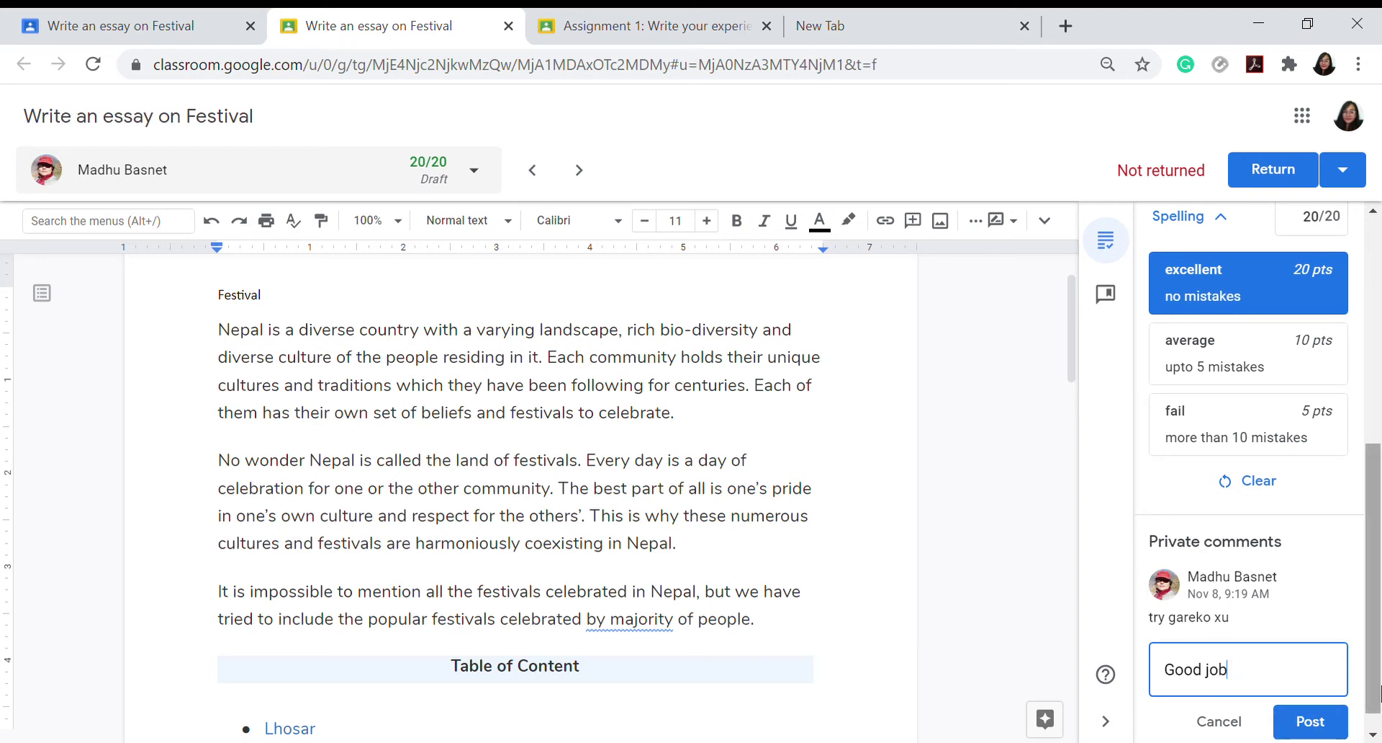
Review the grade and rubric totals, and change the Spelling rating to average (upto 5 mistakes) for 10 points
drag(1375, 657, 1378, 436)
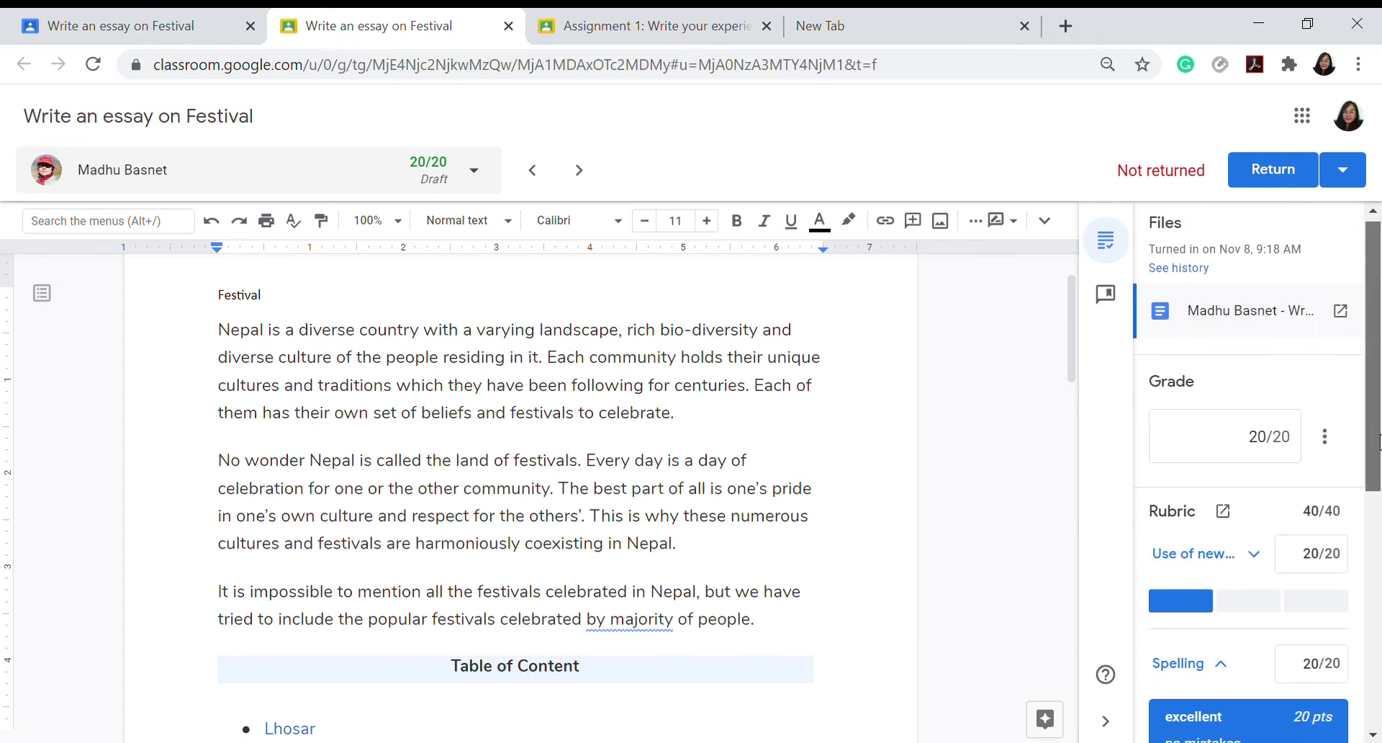
scroll(1238, 425, down, 2)
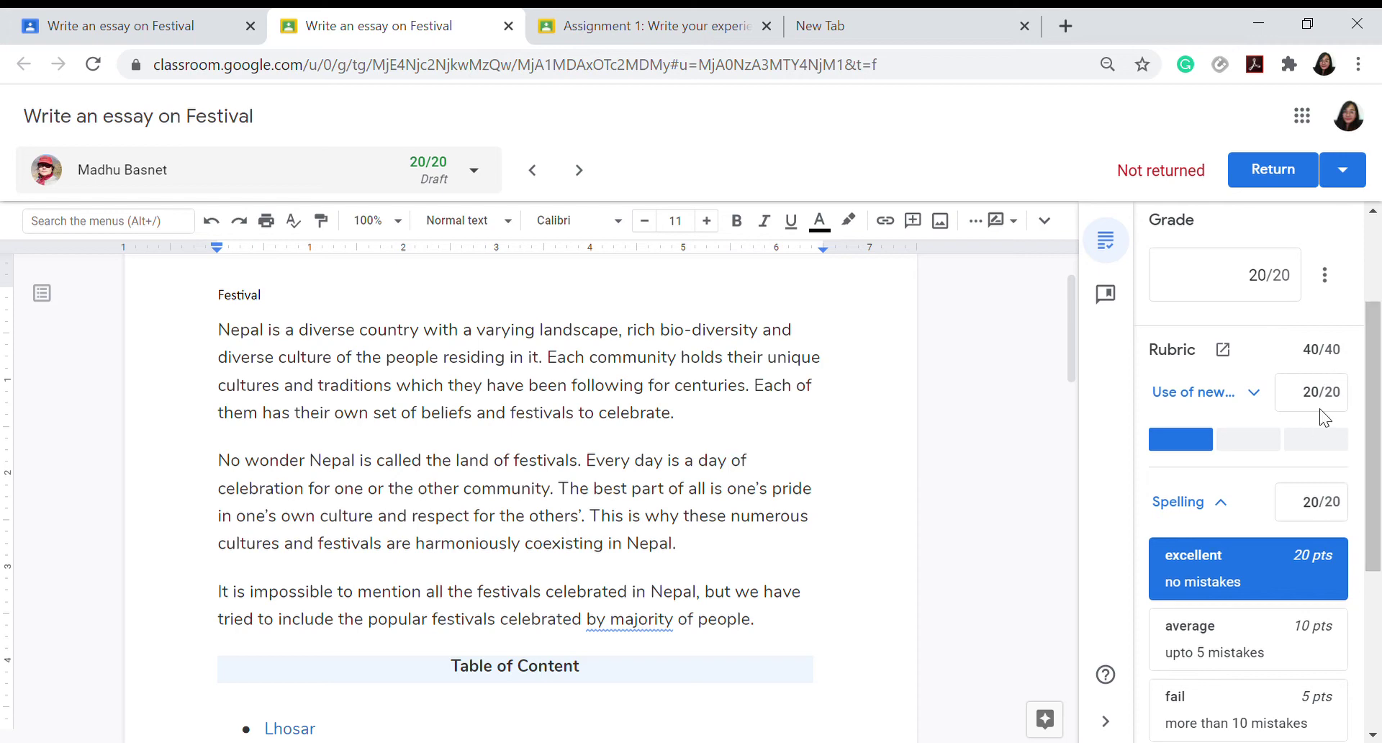
drag(1369, 472, 1378, 367)
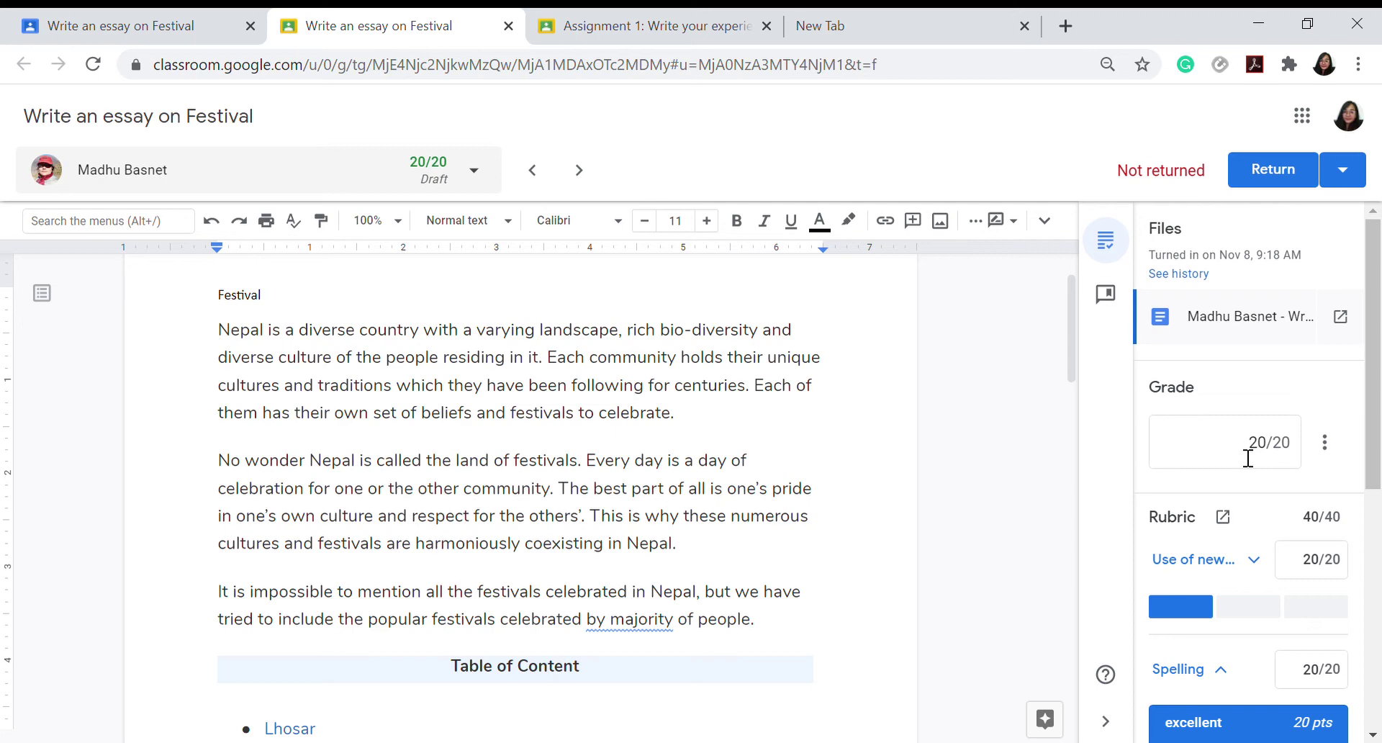
drag(1379, 421, 1381, 516)
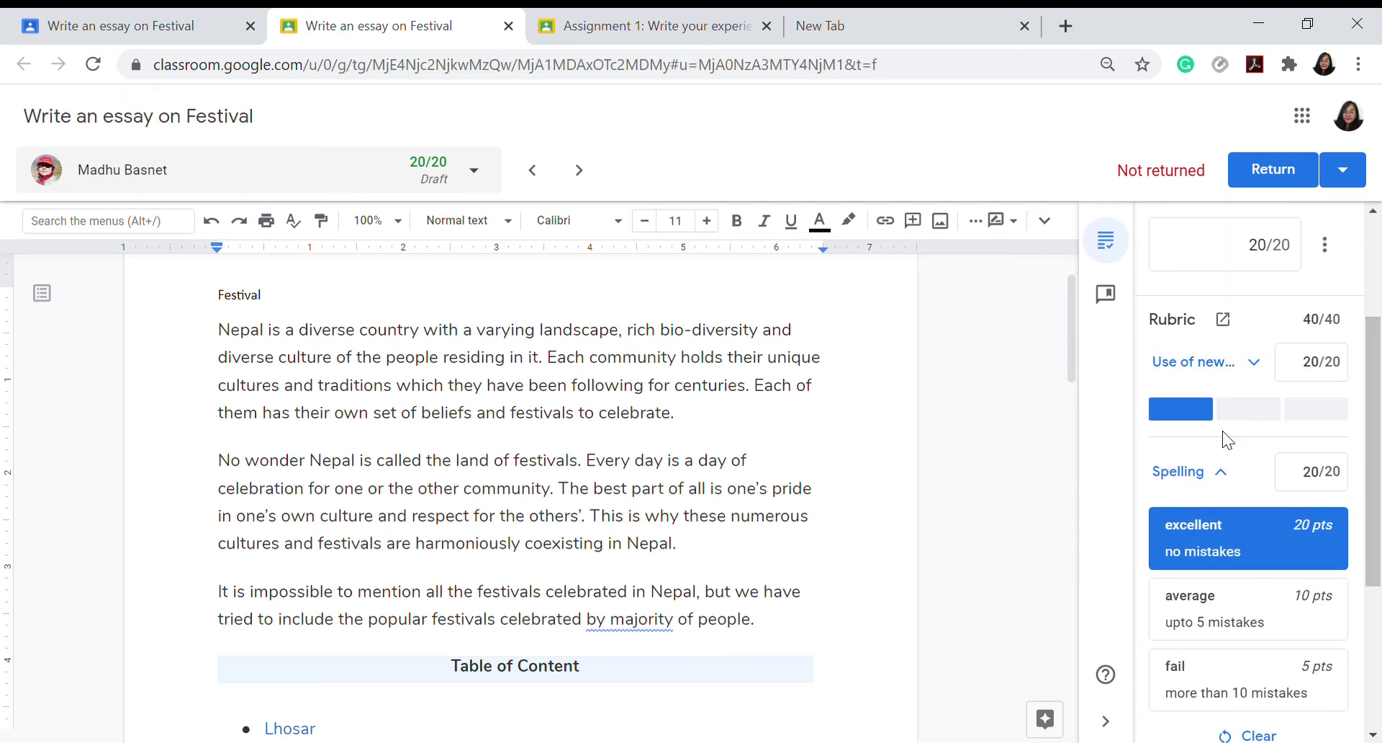
click(1214, 628)
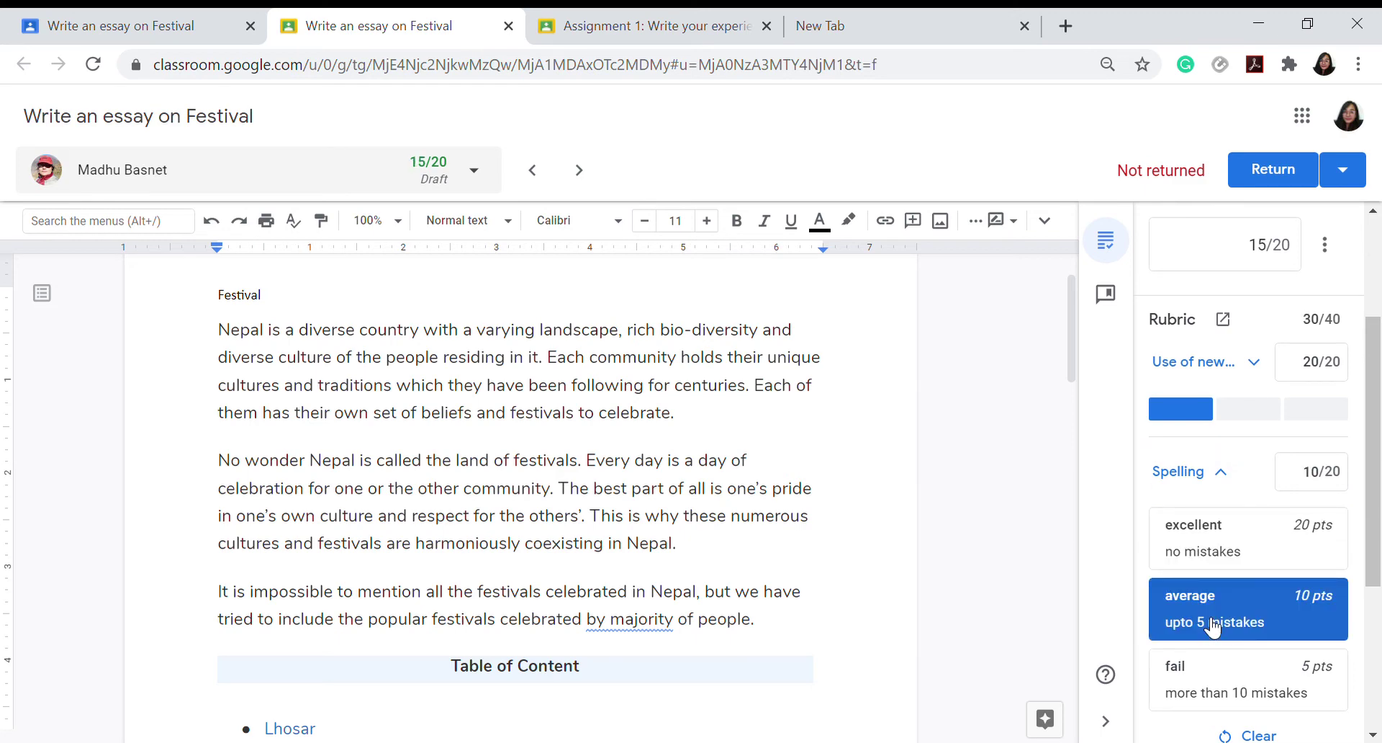
Post the private comment and return the essay to the student with the grade of 15 out of 20, confirming the return
scroll(1272, 360, up, 3)
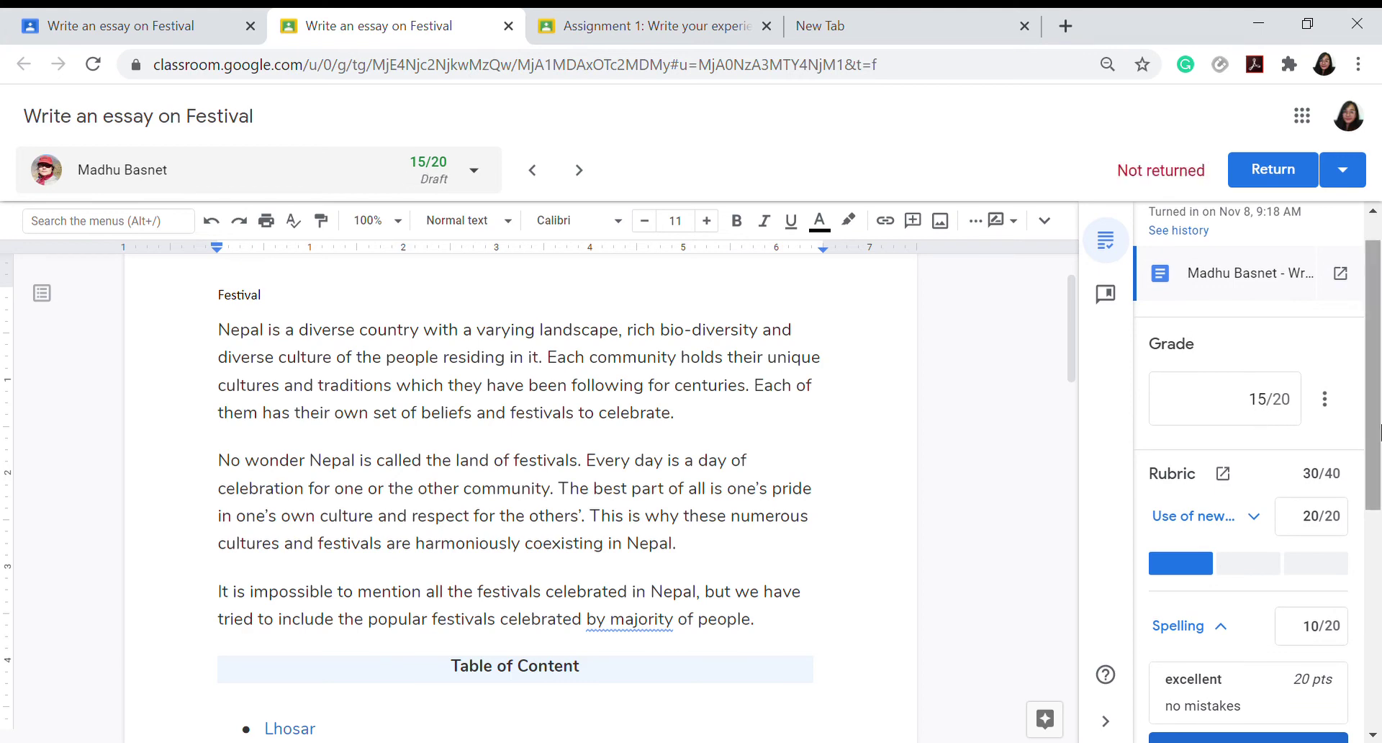
drag(1380, 432, 1368, 698)
click(1317, 718)
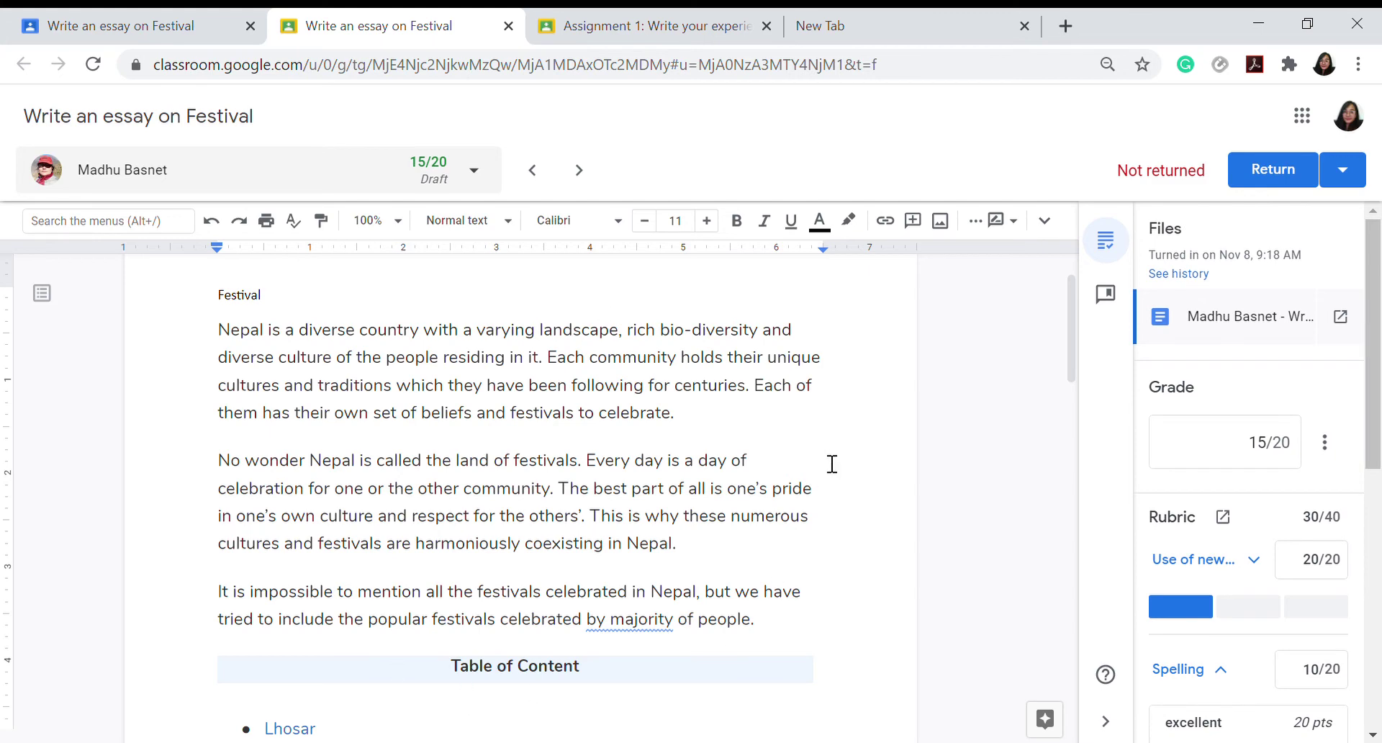
click(1273, 176)
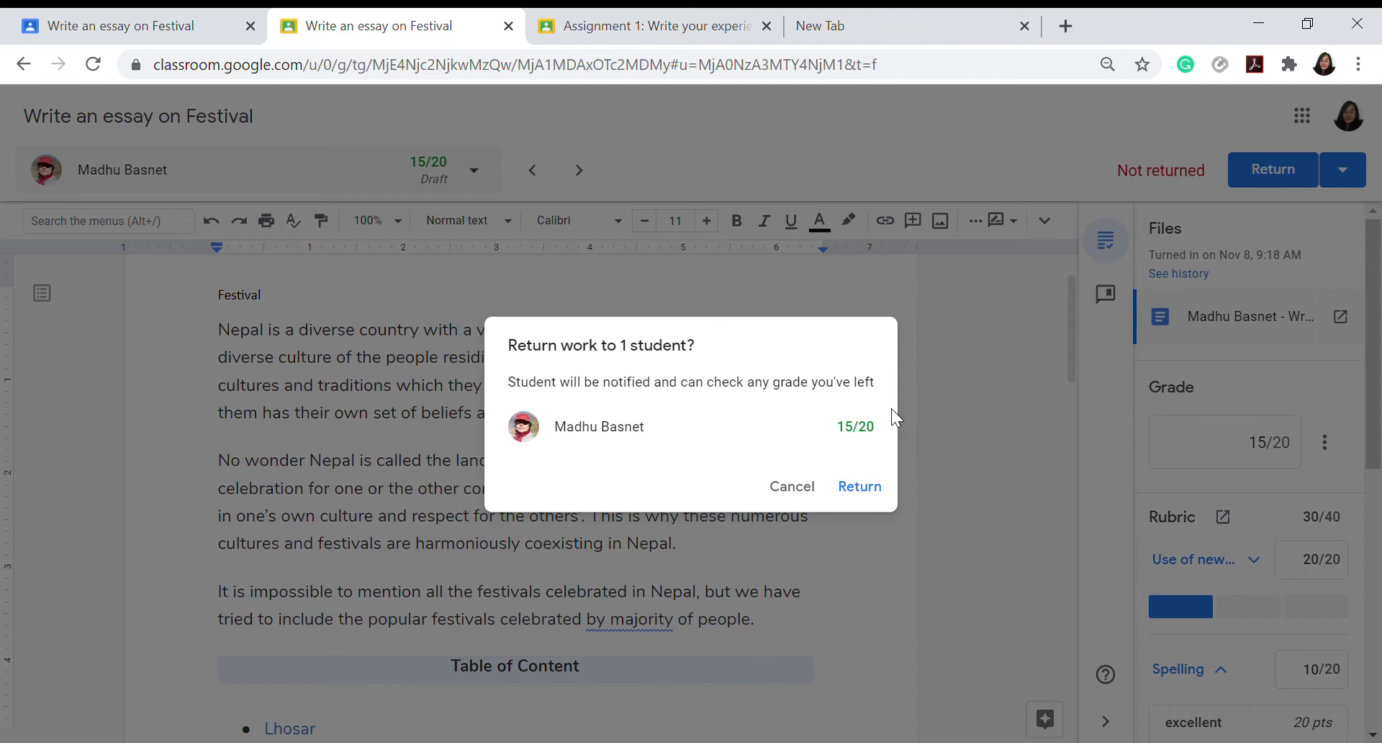
click(861, 489)
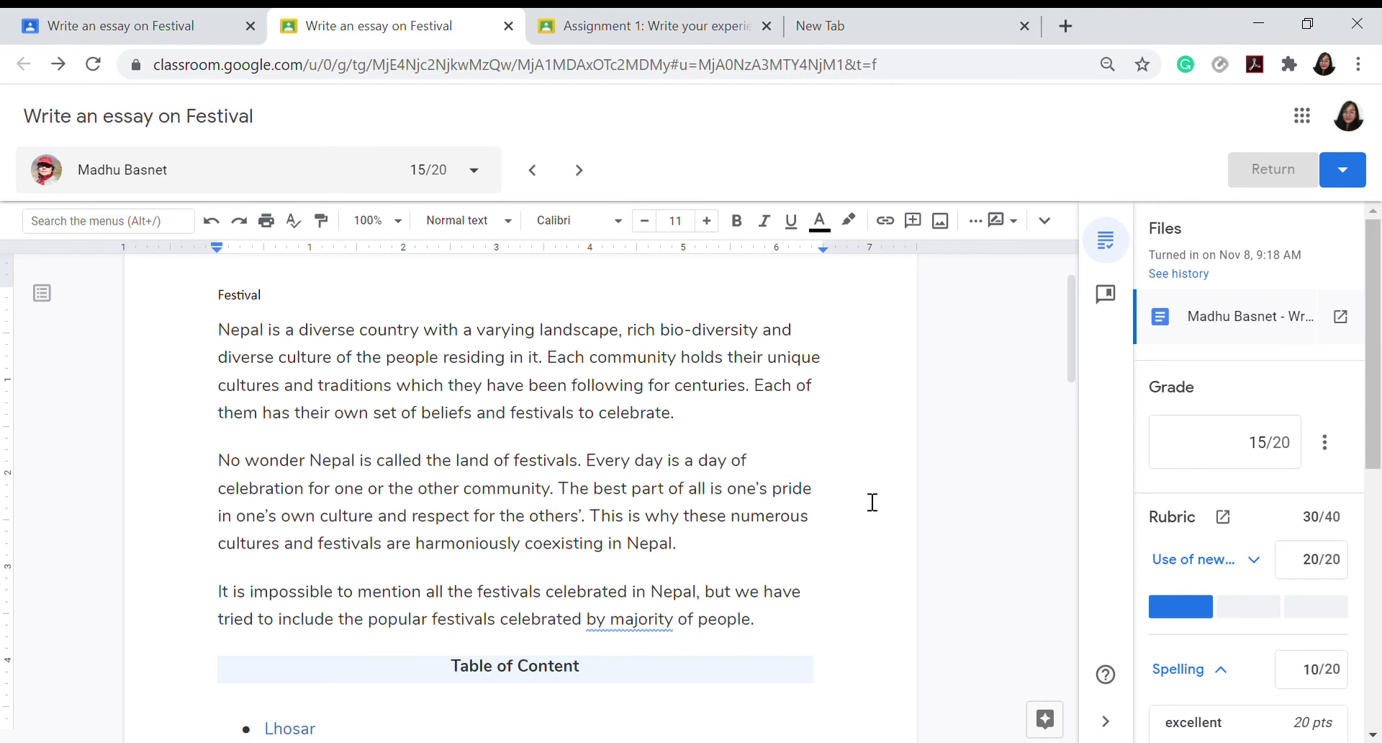
Step through the following students' submissions for the Write an essay on Festival assignment
click(585, 181)
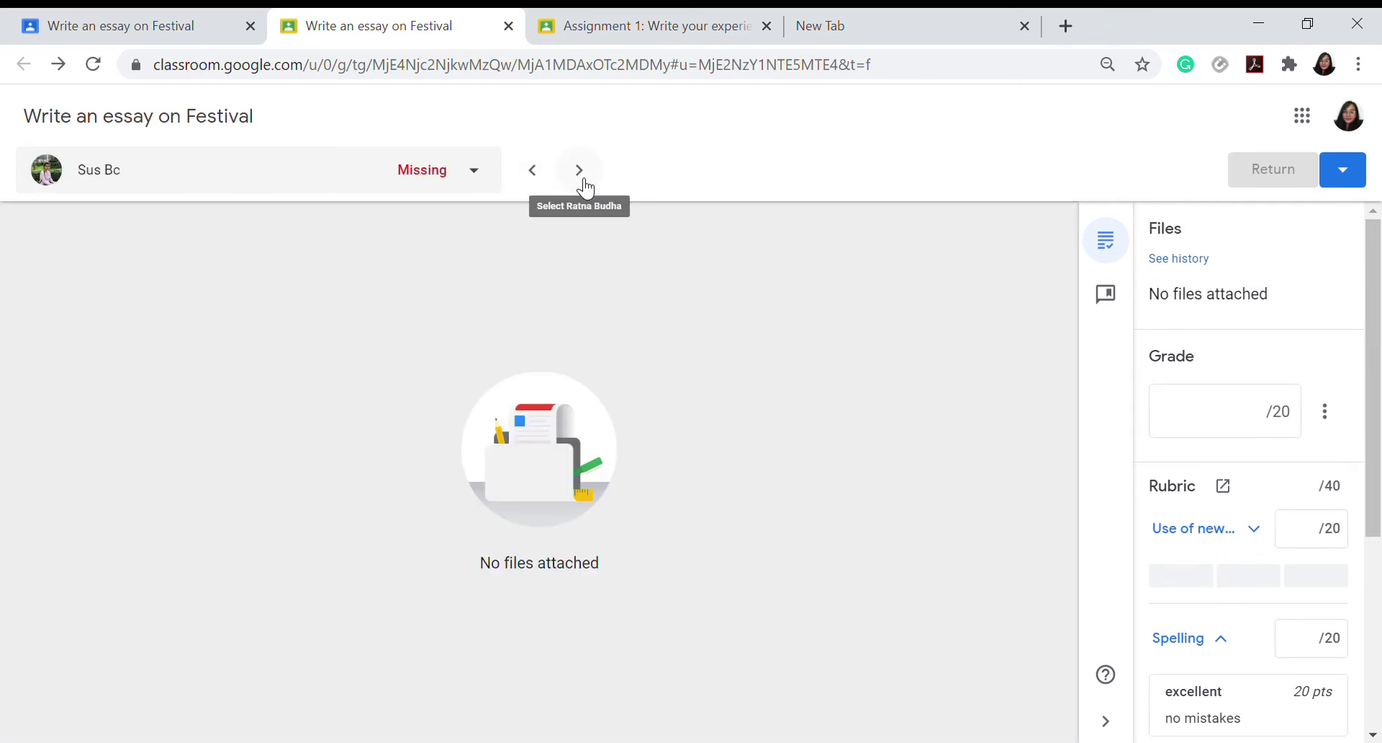
click(580, 180)
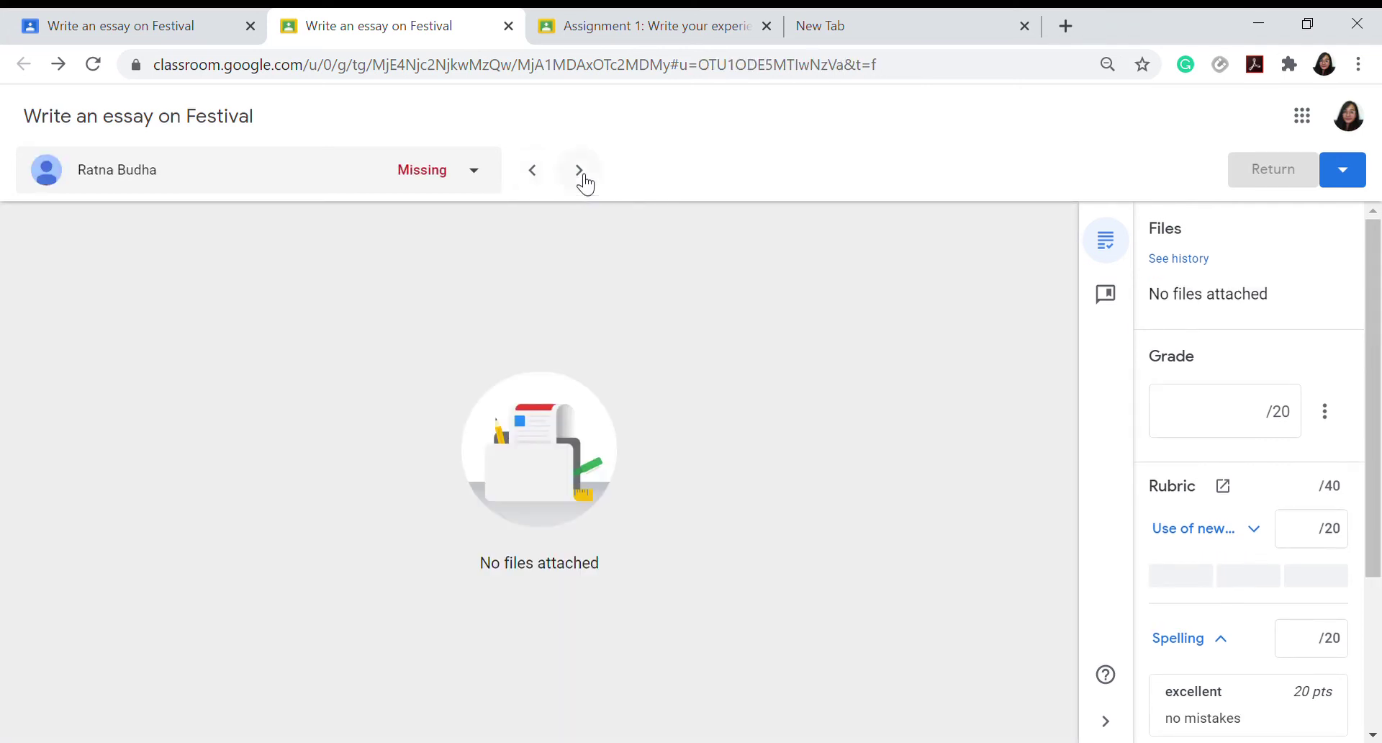
click(583, 182)
click(581, 181)
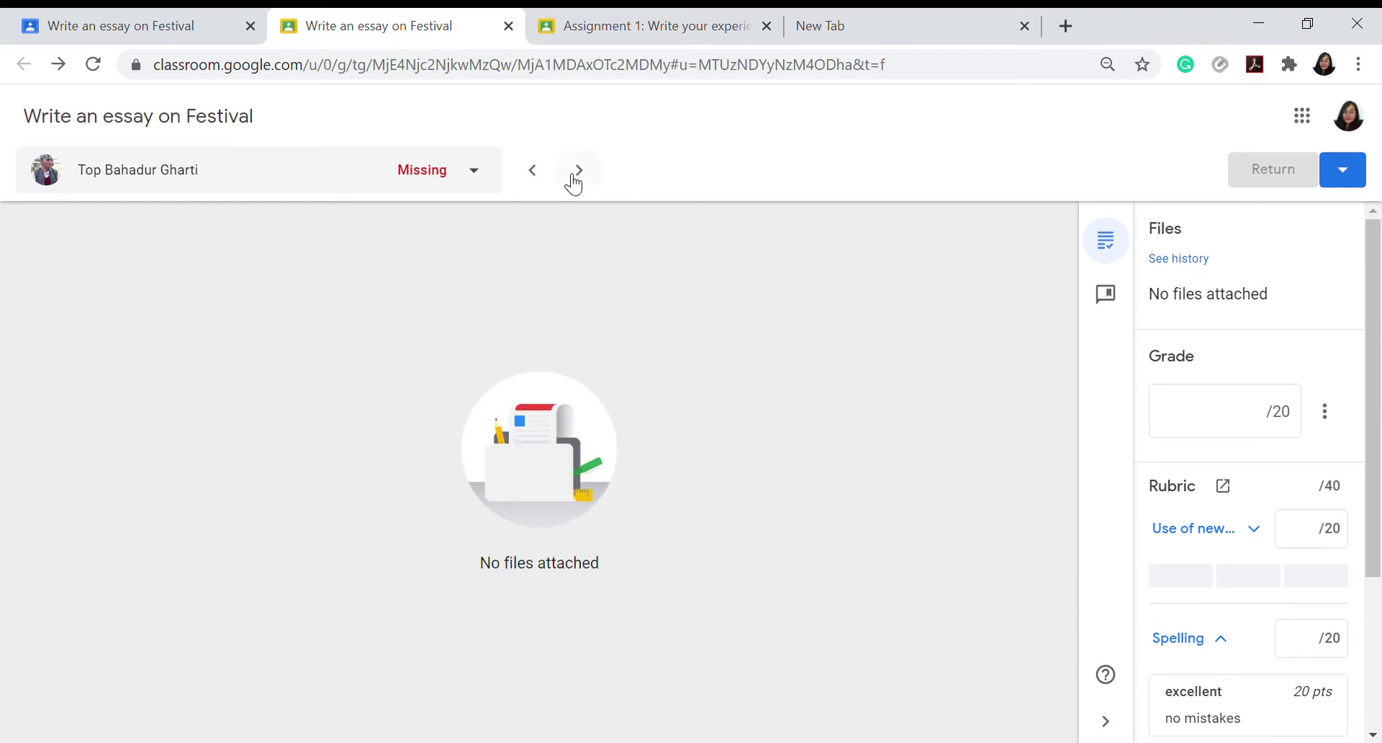
click(534, 179)
click(535, 176)
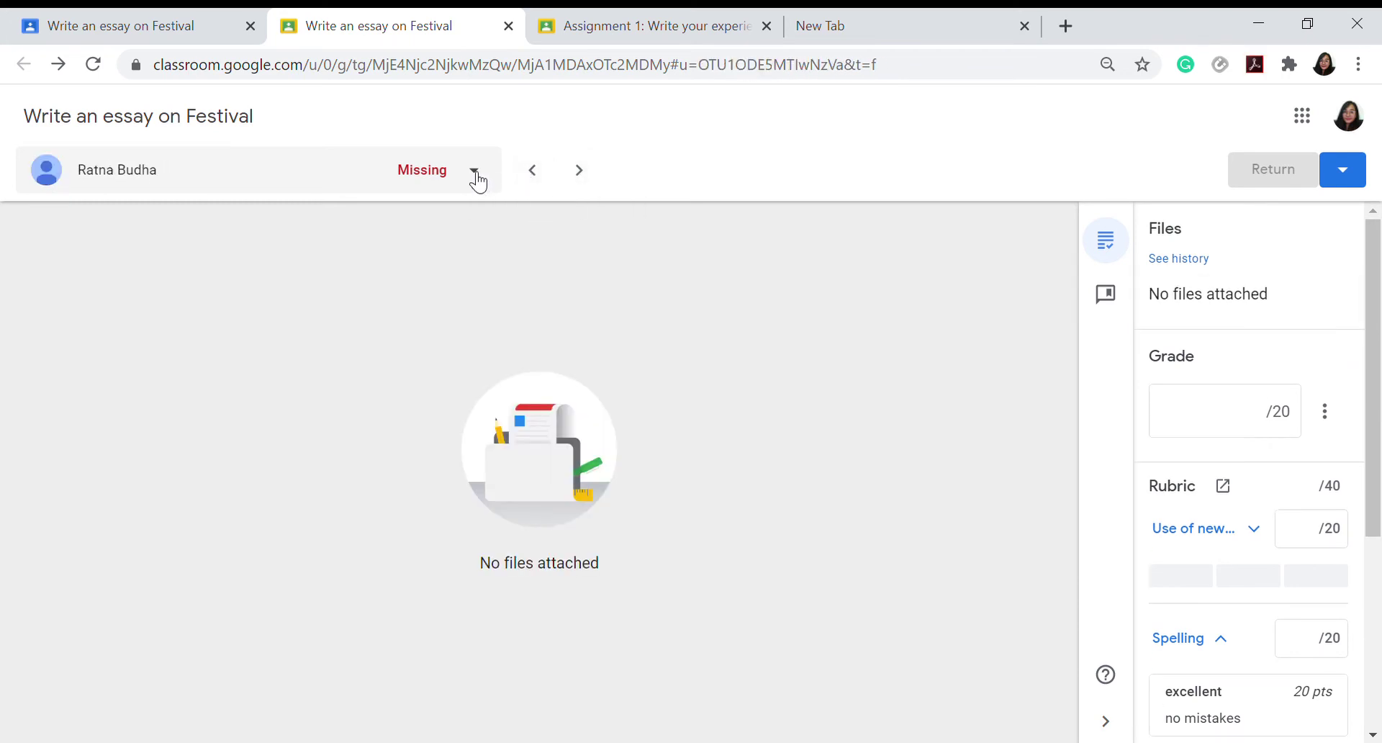
Check students marked Turned in from the student list and open a submission that has essay documents attached
click(475, 176)
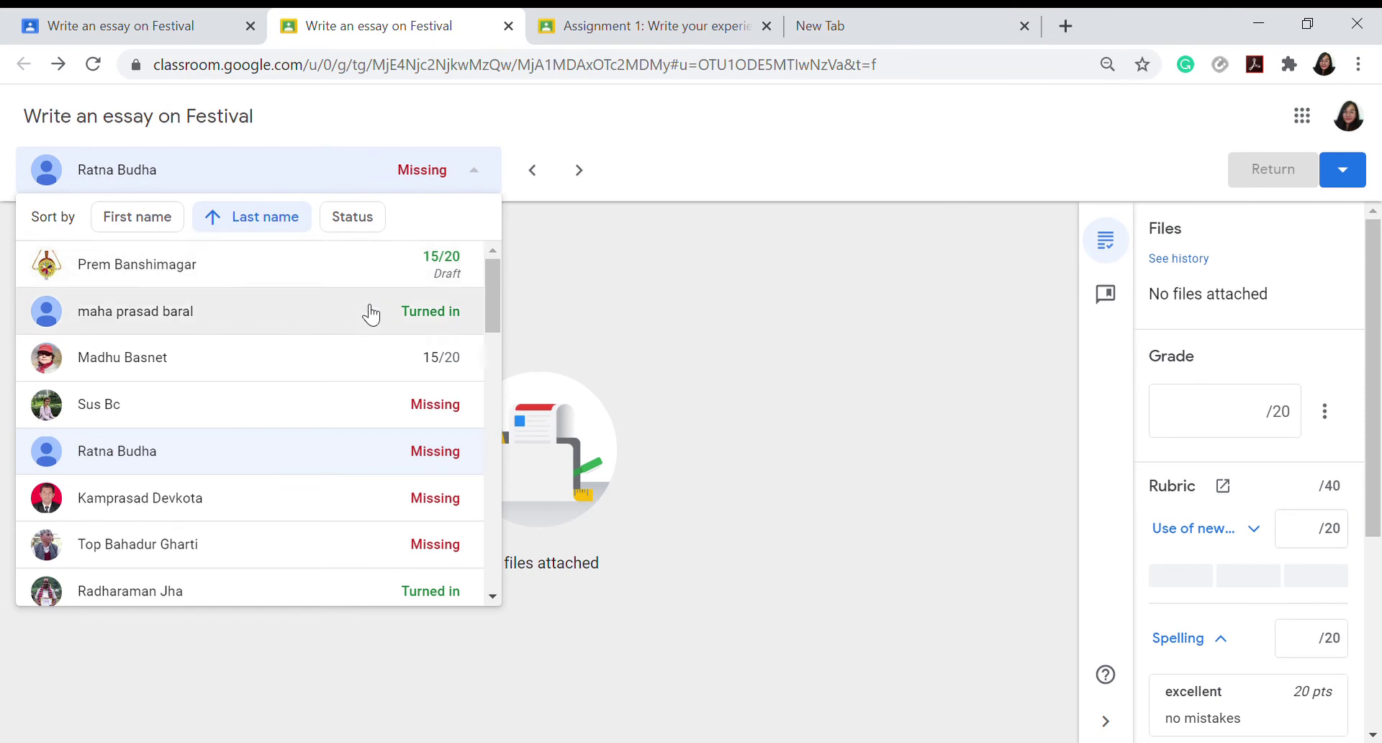
drag(491, 300, 490, 339)
click(389, 385)
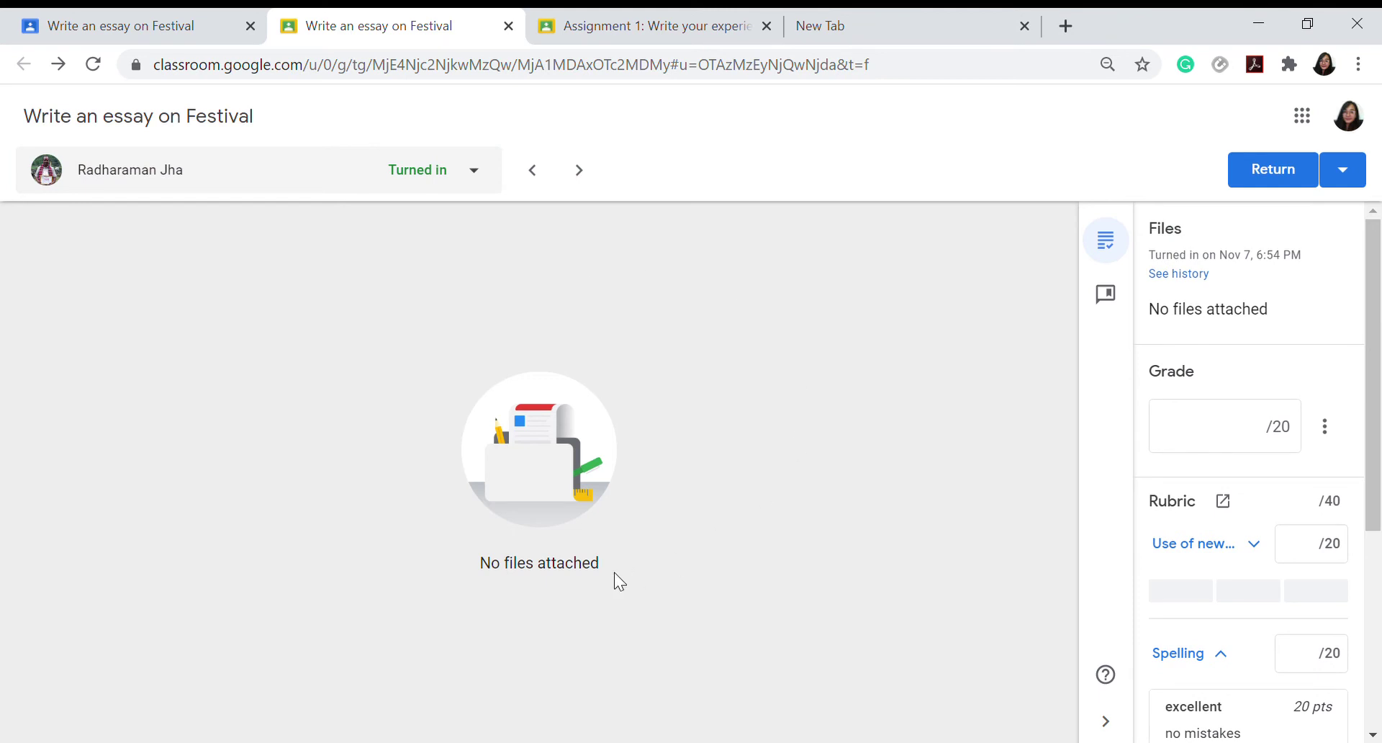
click(476, 170)
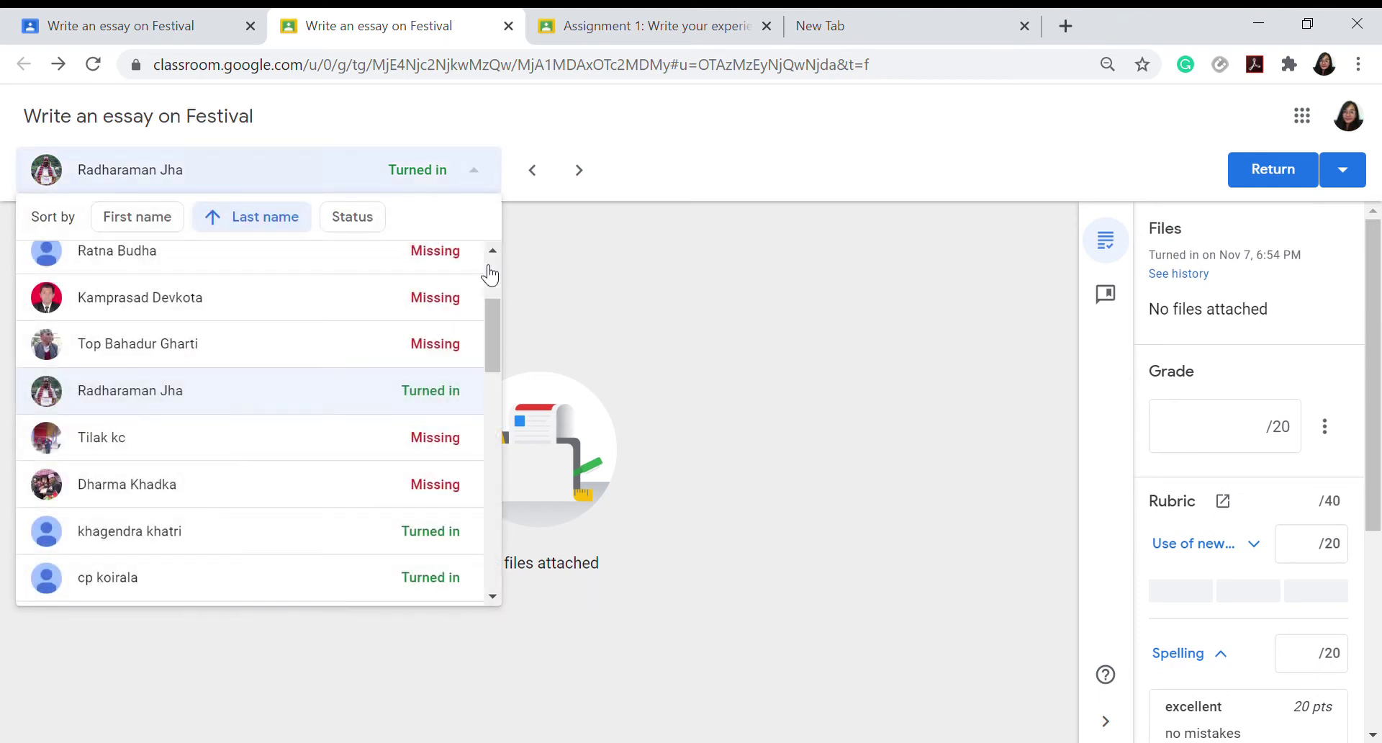
click(349, 544)
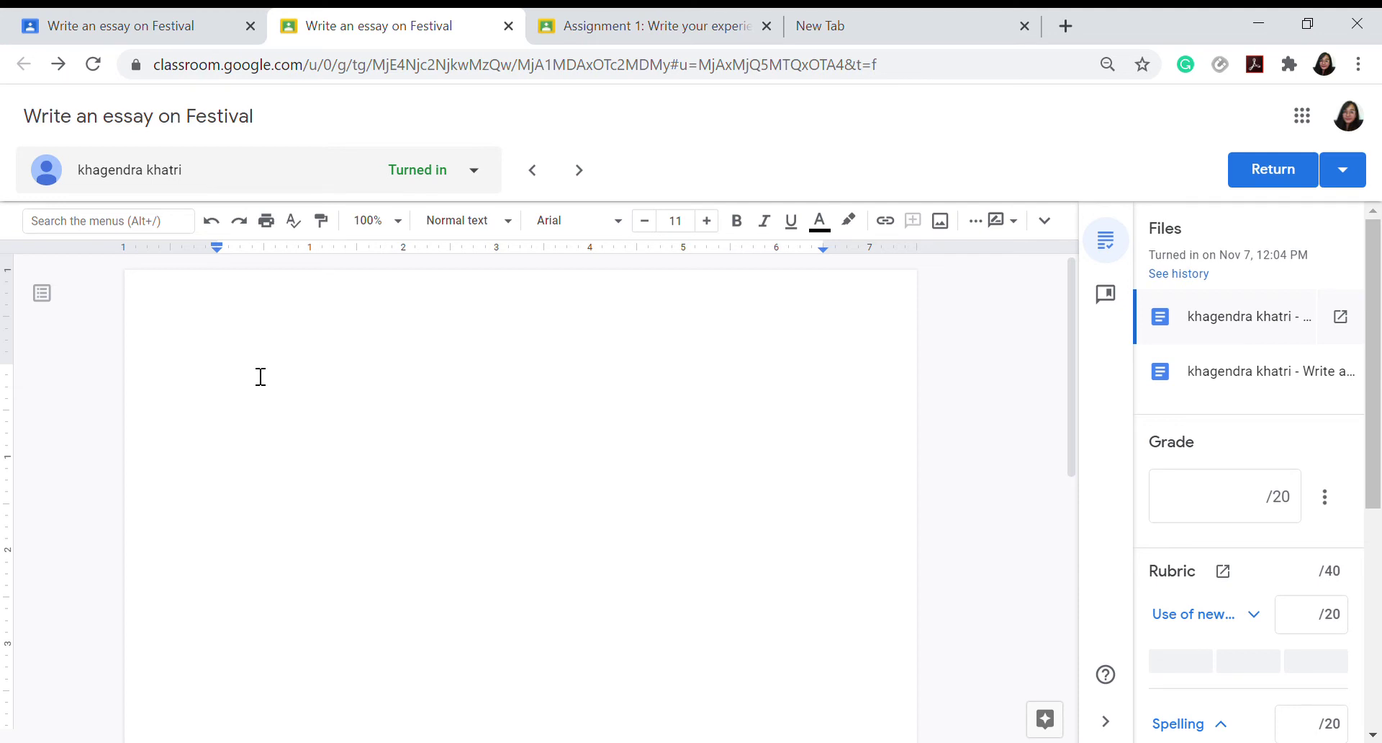
Rate the essay's Spelling criterion as average (upto 5 mistakes) for 10 points and its new words criterion at 20 points
click(1317, 666)
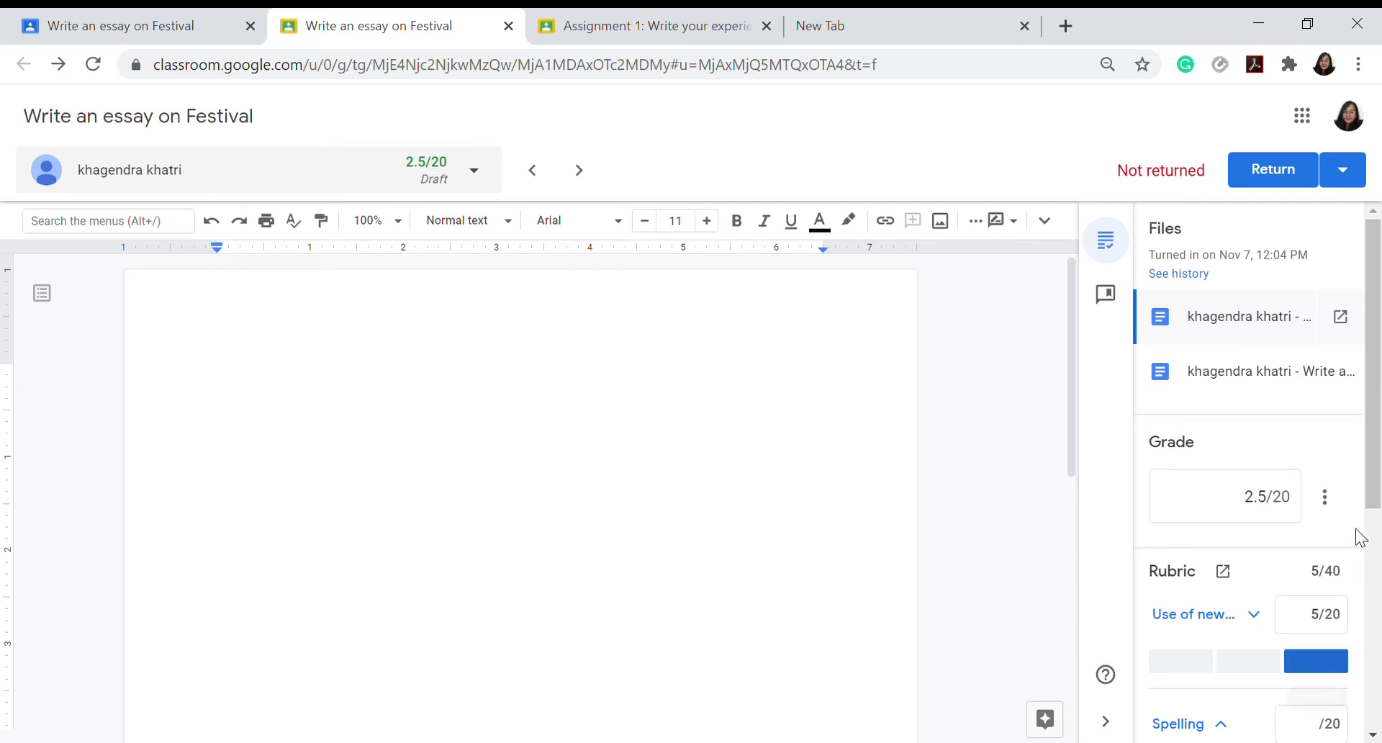
scroll(1361, 539, down, 2)
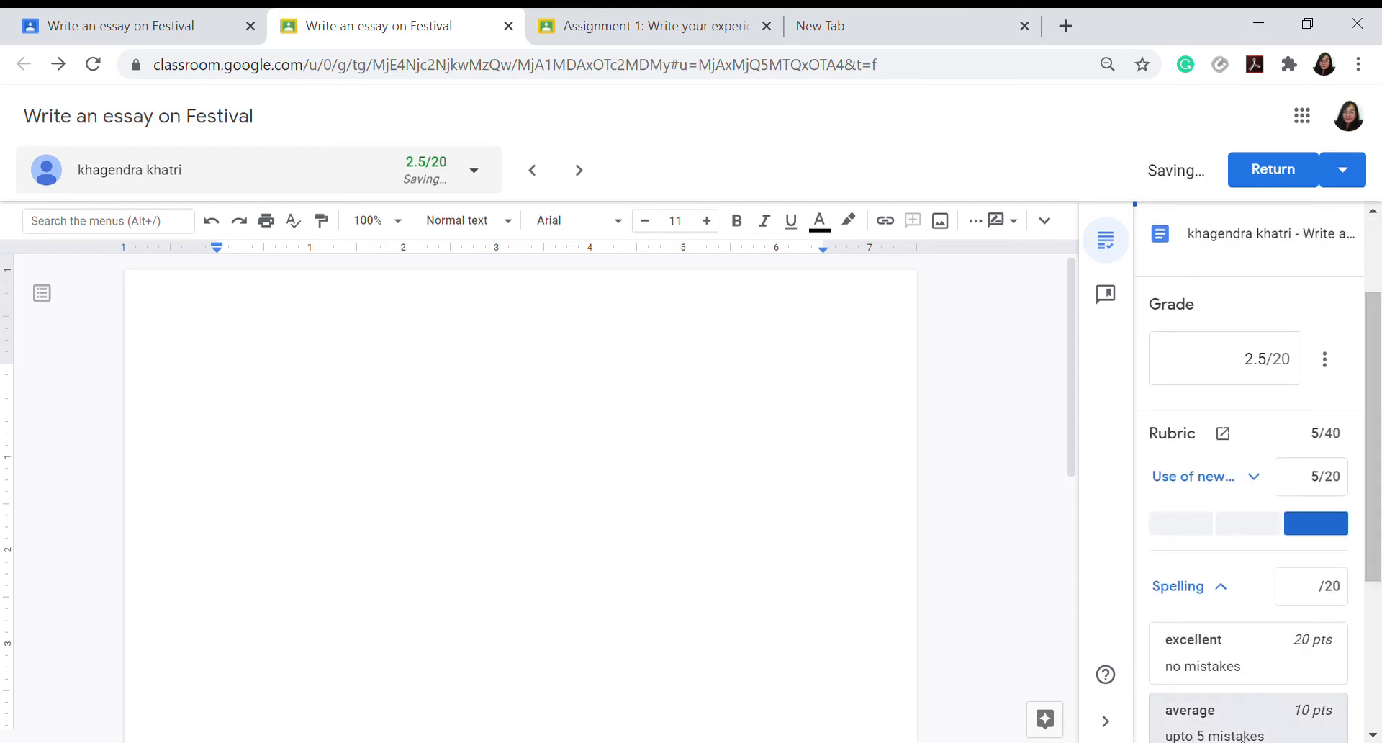
drag(1375, 439, 1375, 500)
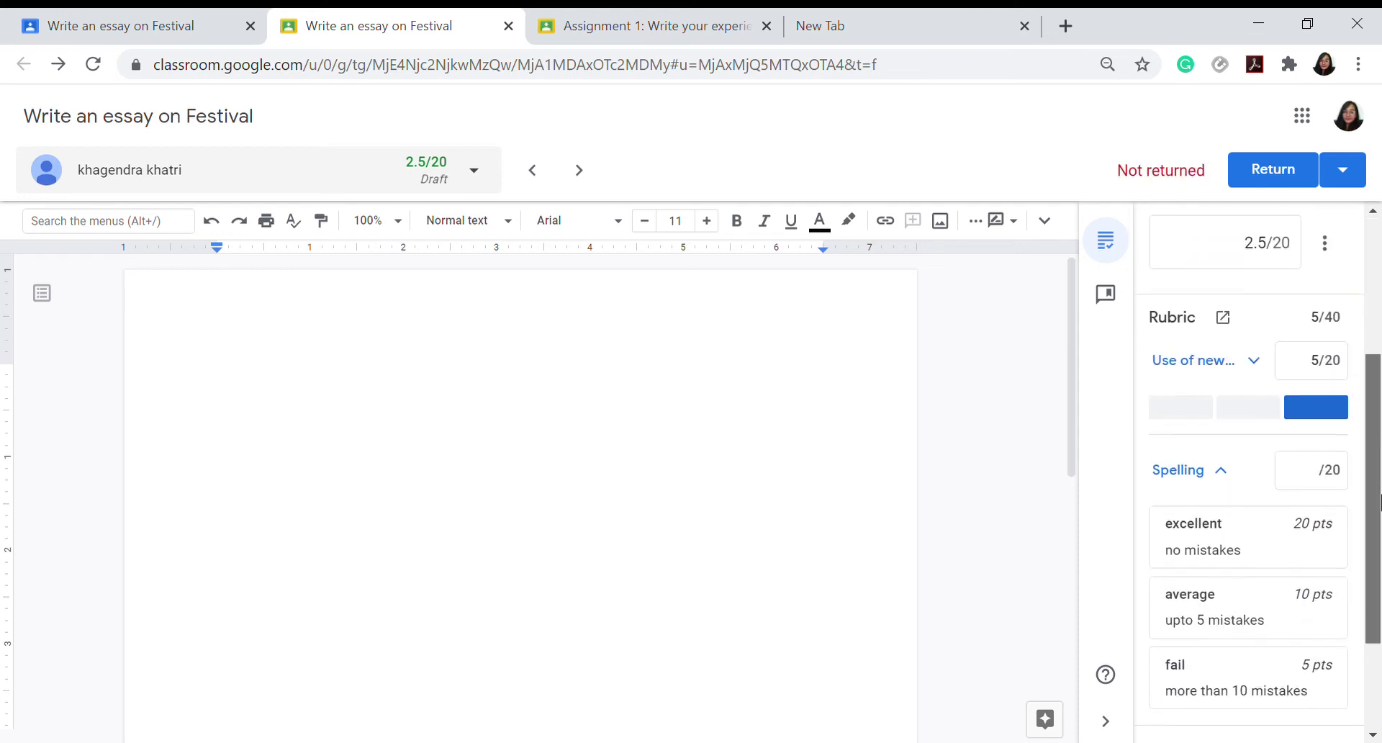
click(1234, 483)
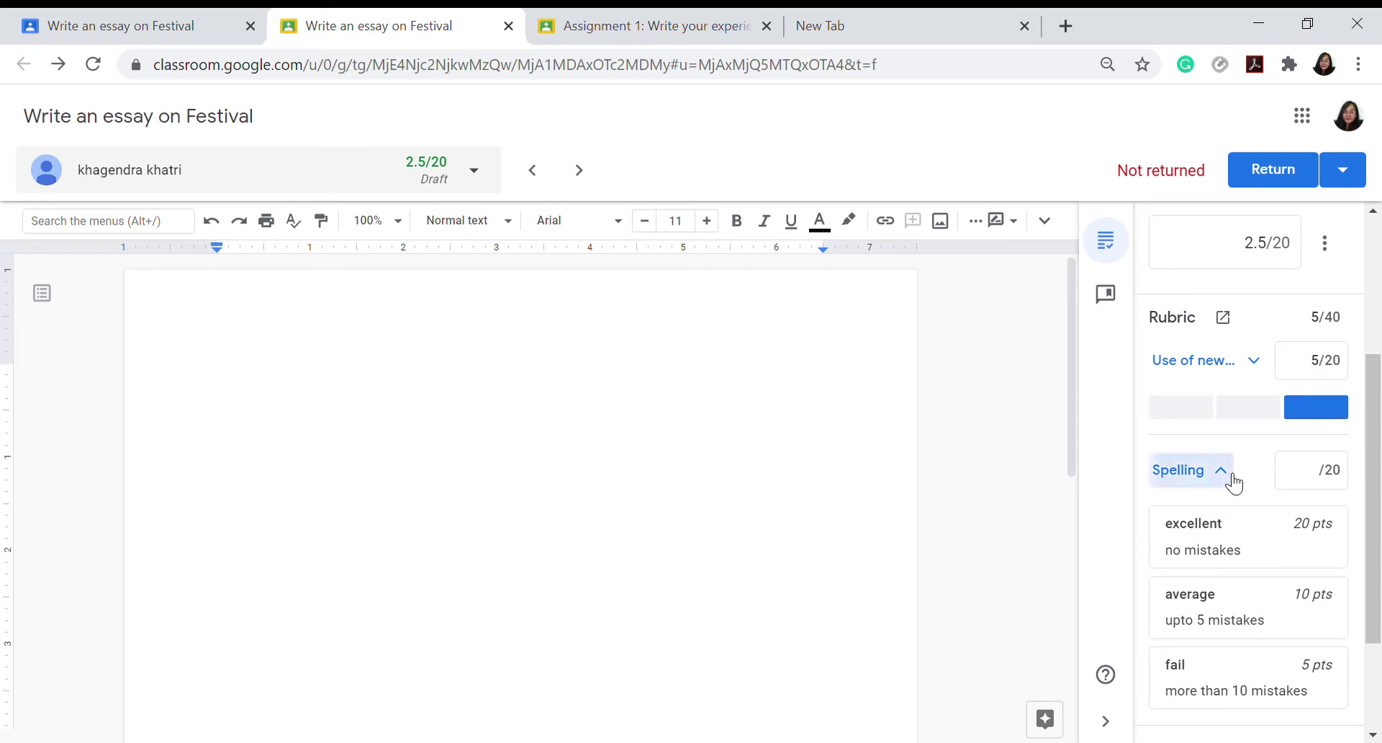
click(1266, 545)
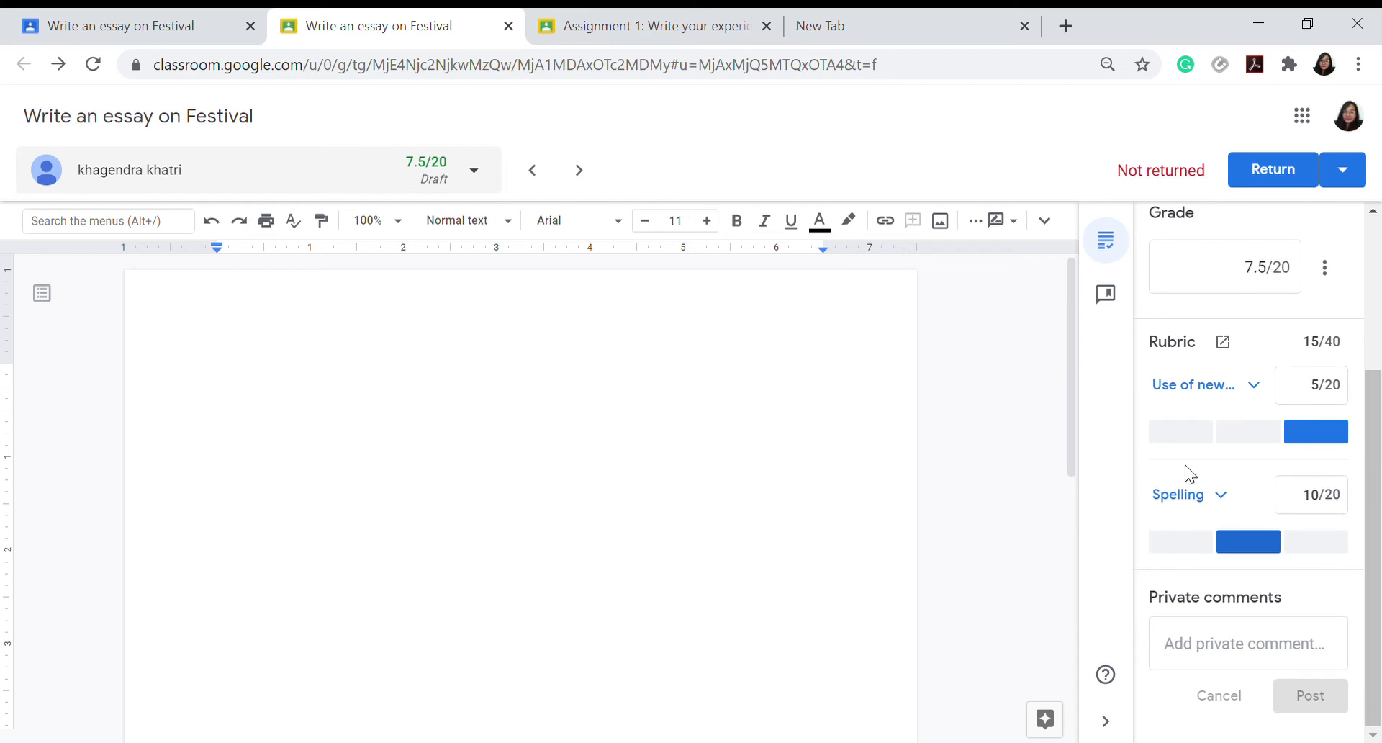
click(1183, 436)
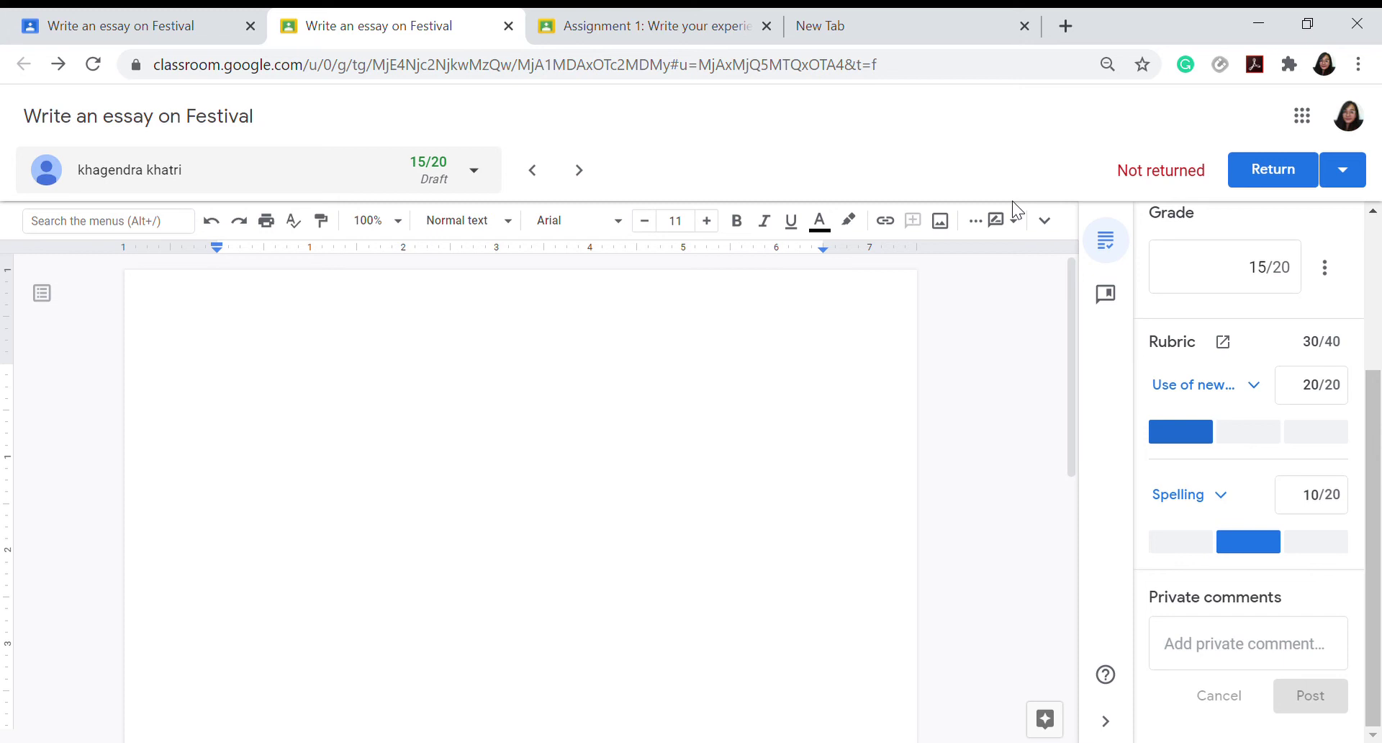
Go back to the Digital Training class's classwork and open the Assessment on Google Applications assignment under Session 5: Google Classroom
click(96, 13)
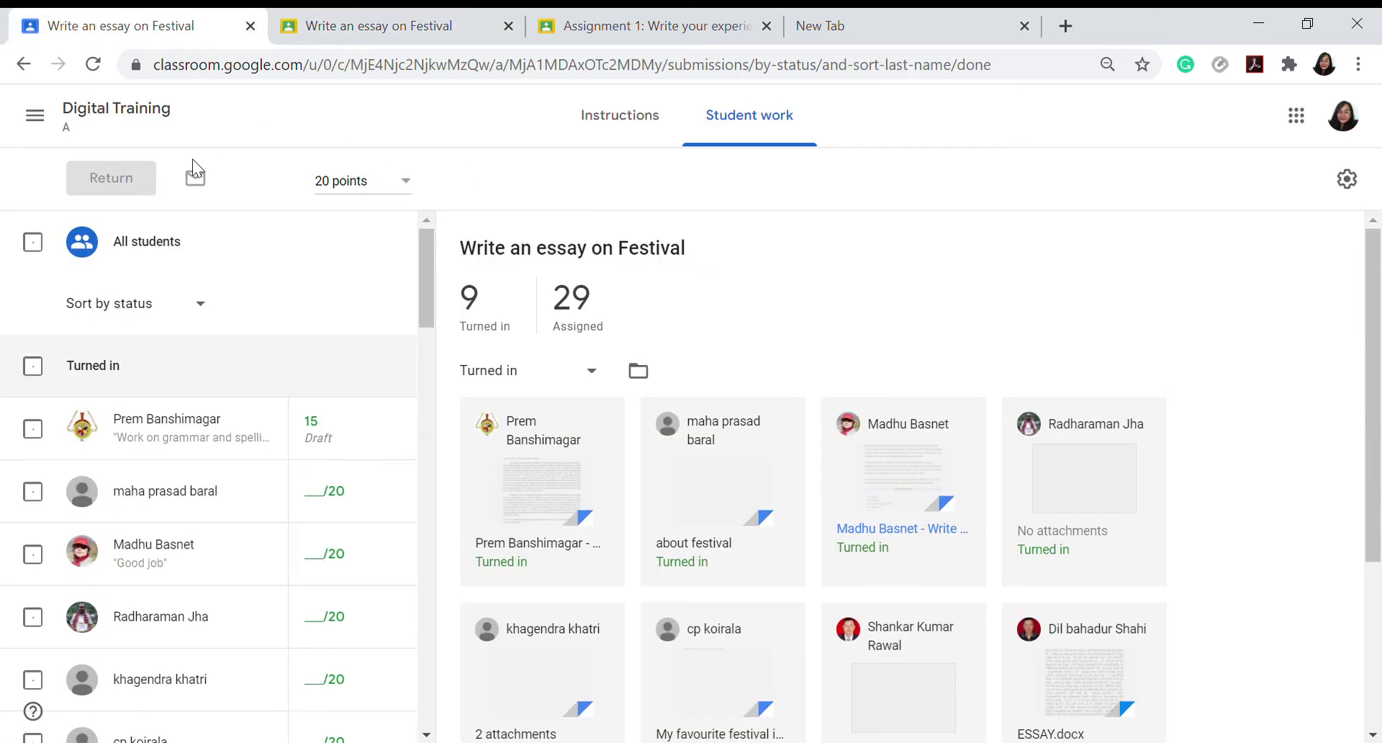
click(141, 114)
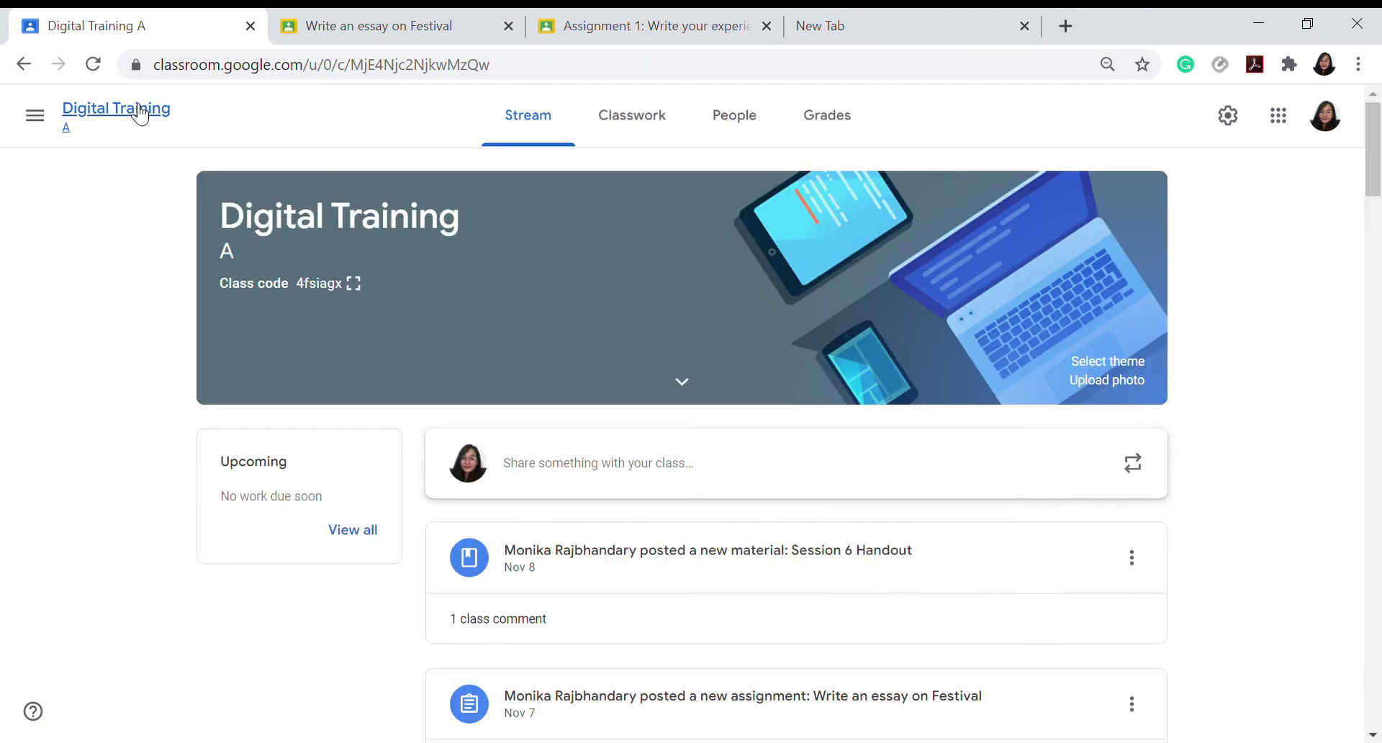
click(633, 141)
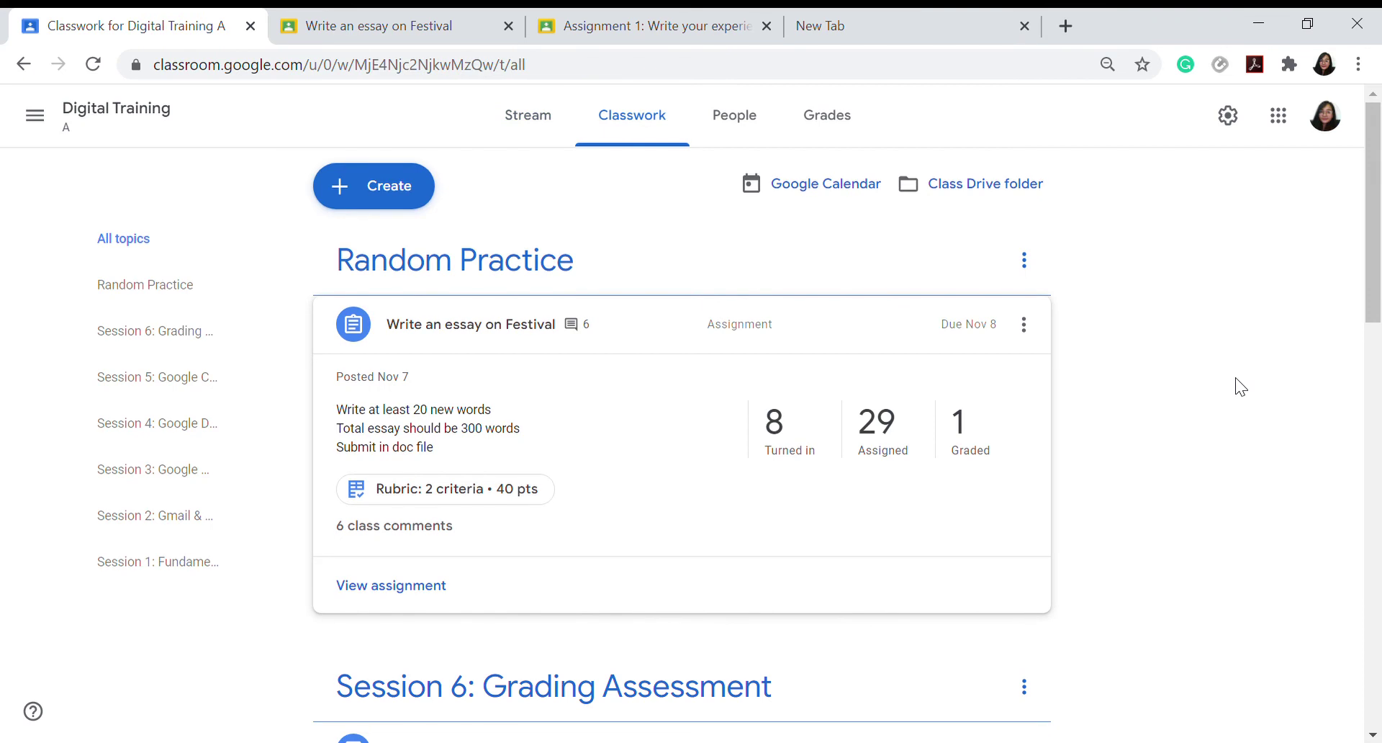
drag(1379, 317, 1379, 436)
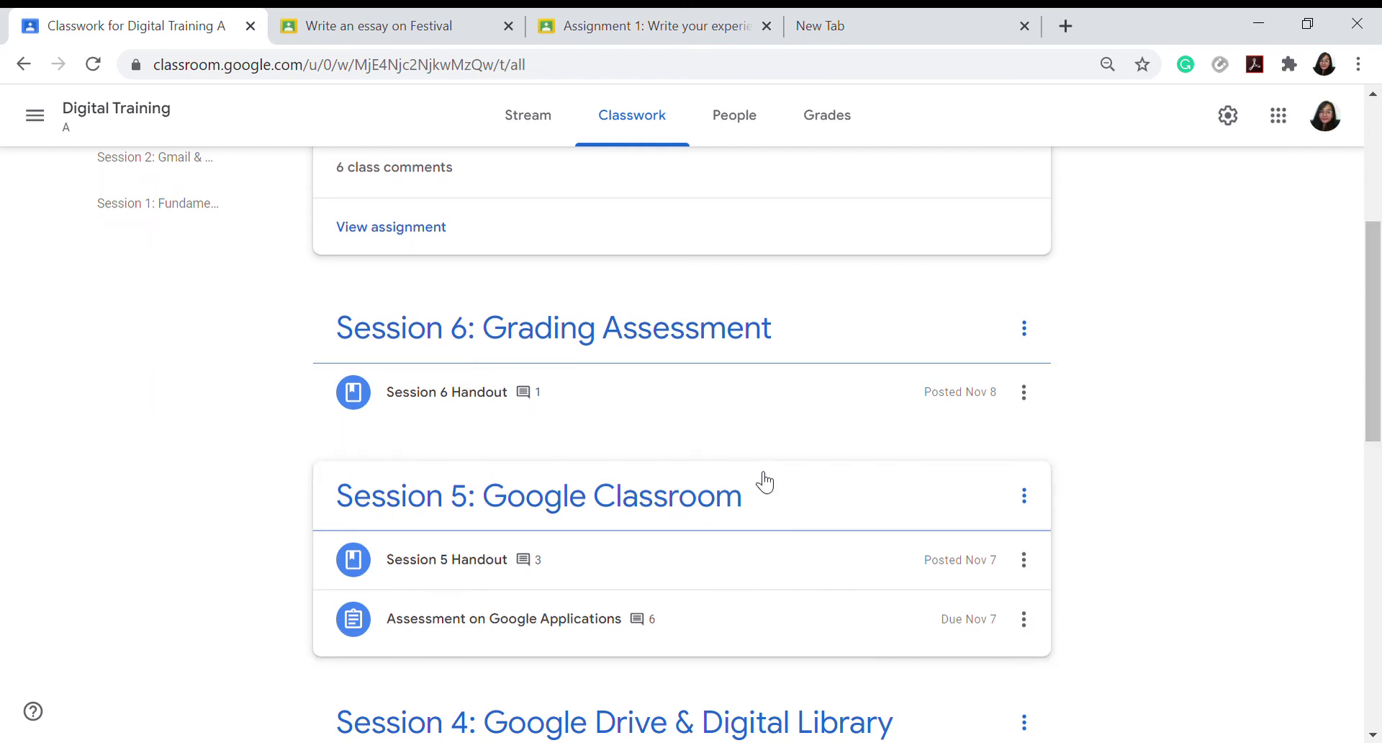
click(509, 621)
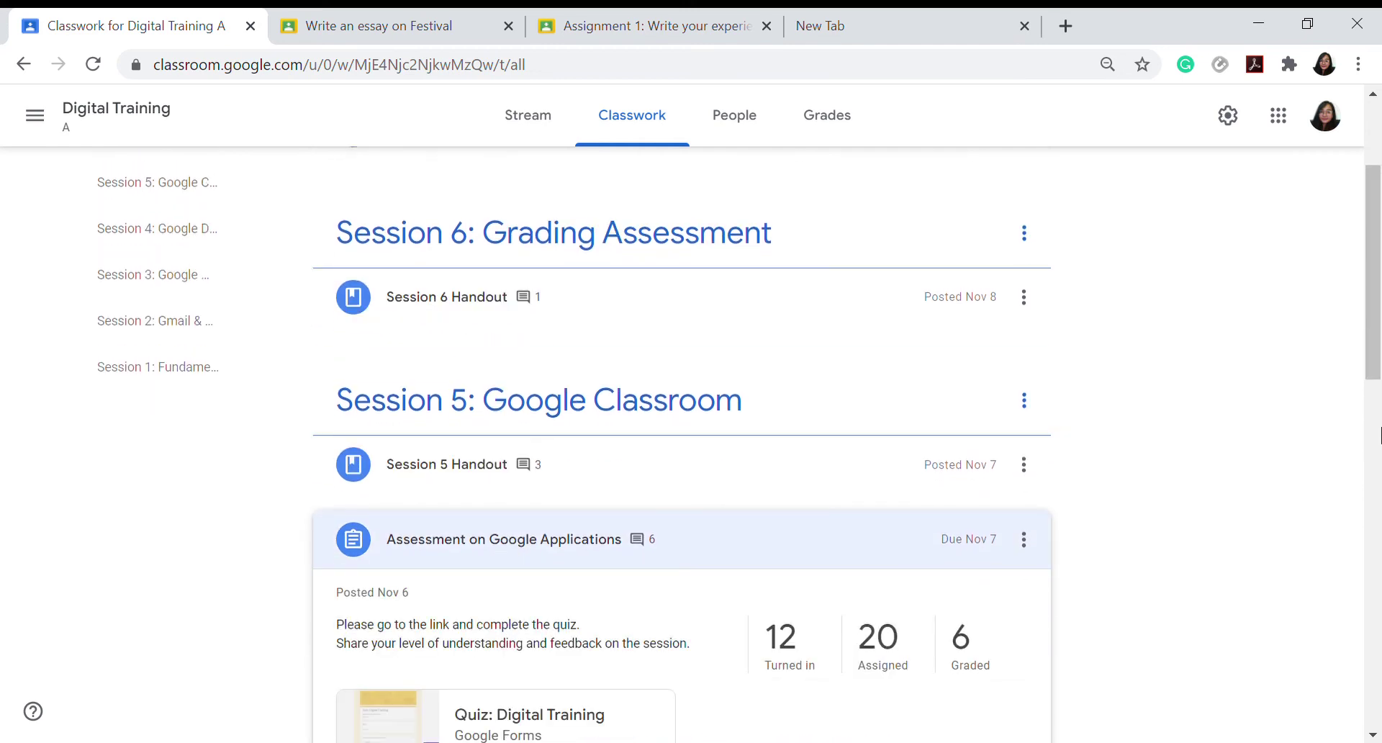
drag(1378, 362, 1379, 454)
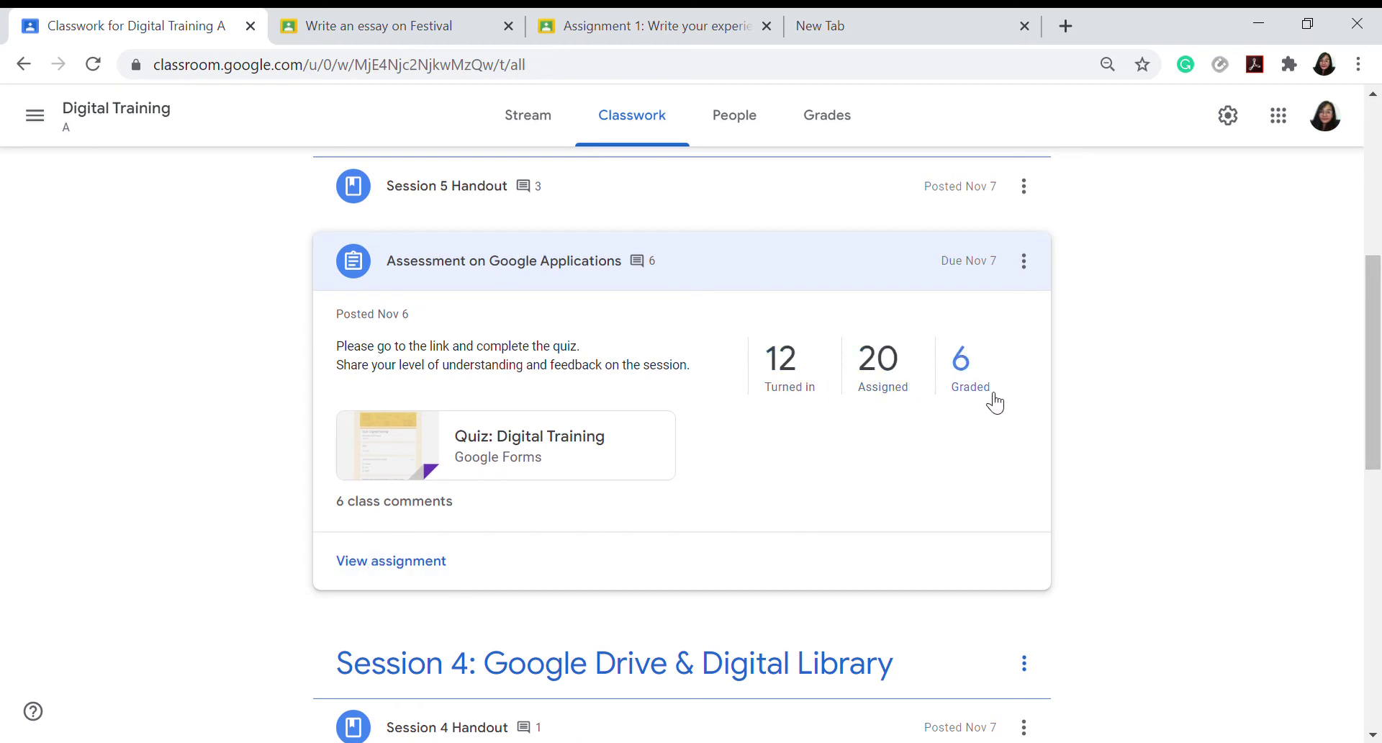
click(386, 569)
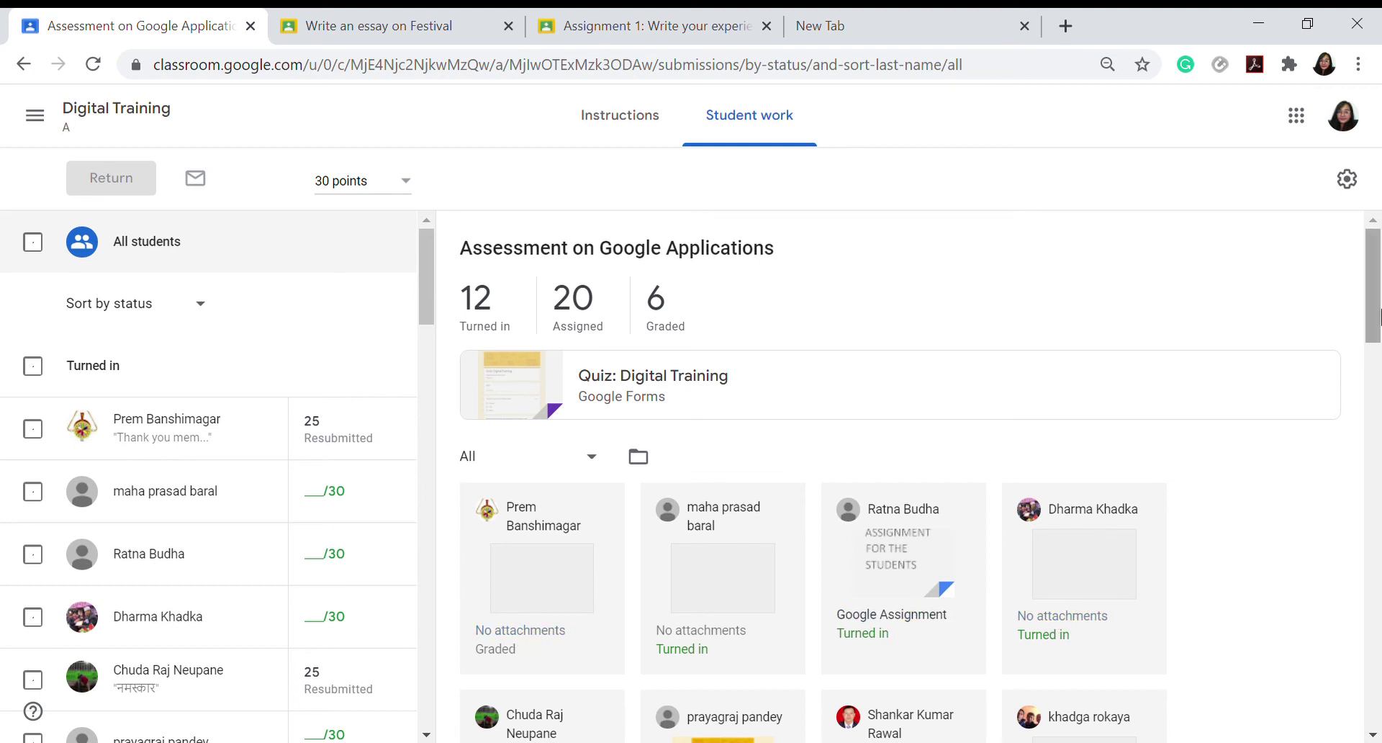
Look over the assignment's submissions, view the Google Assignment submission and the following students in the grading tool, and close it
drag(1380, 308, 1380, 350)
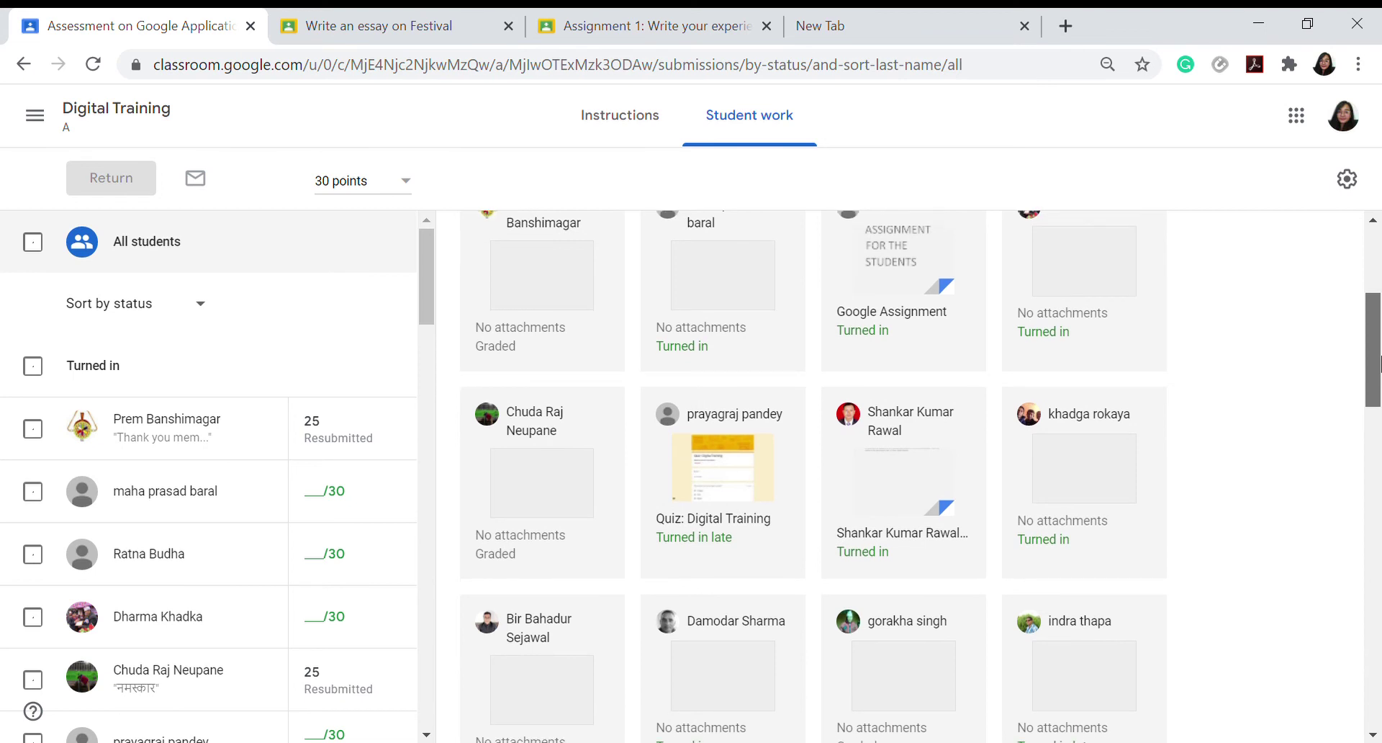
drag(1380, 360, 1380, 297)
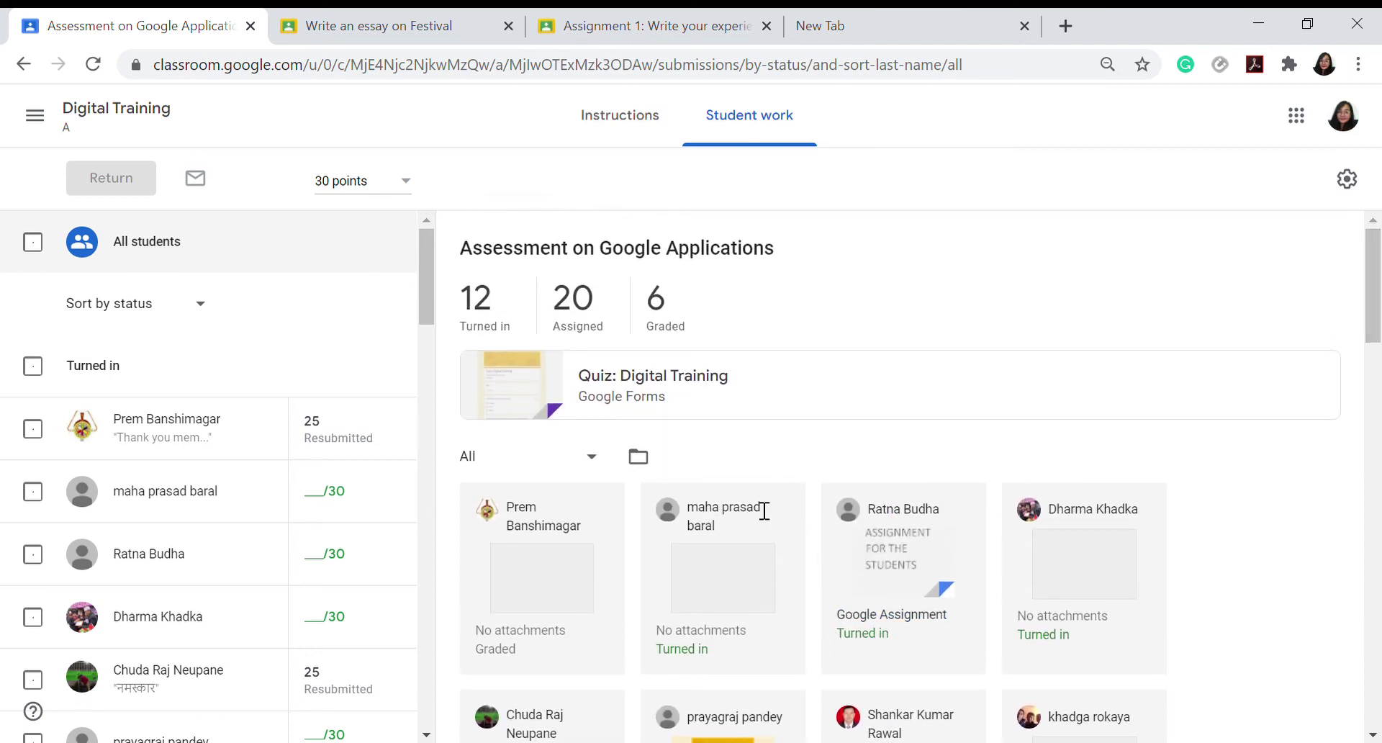
click(868, 617)
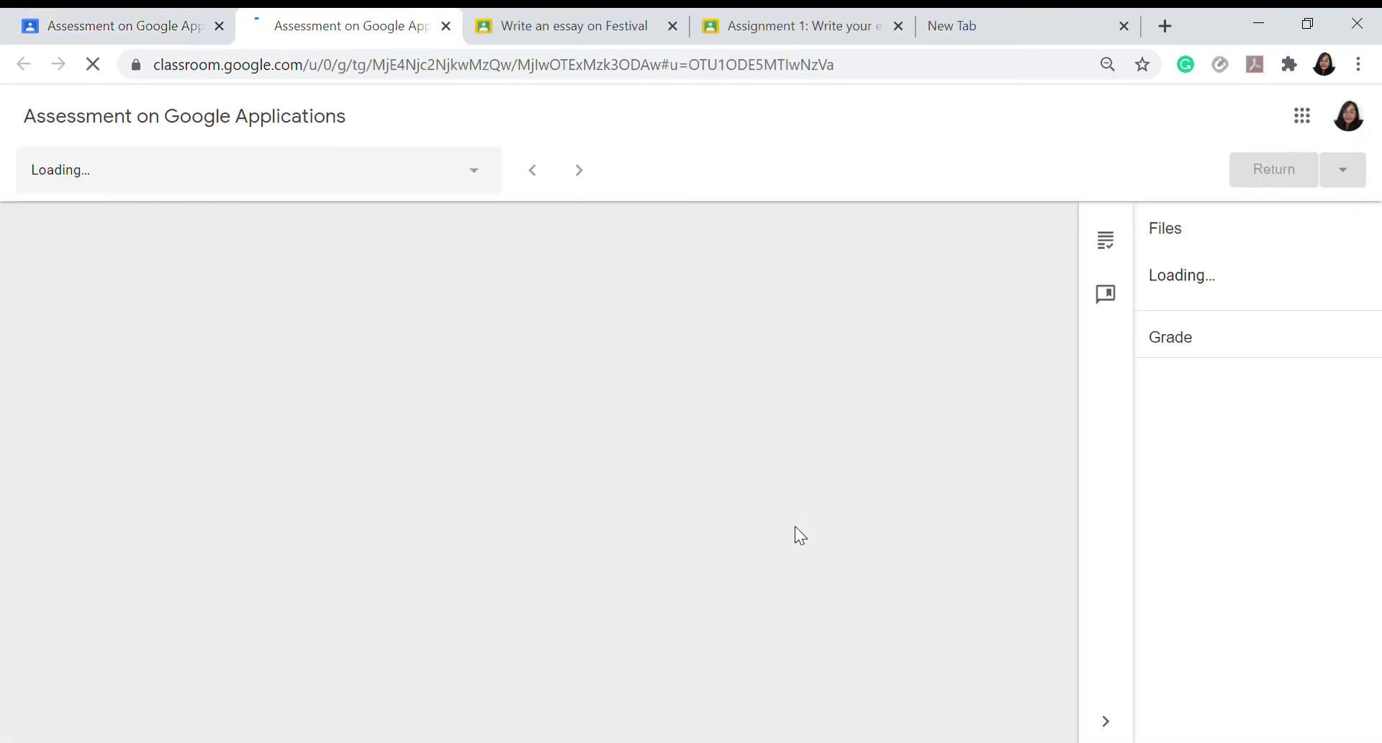
click(579, 171)
click(579, 173)
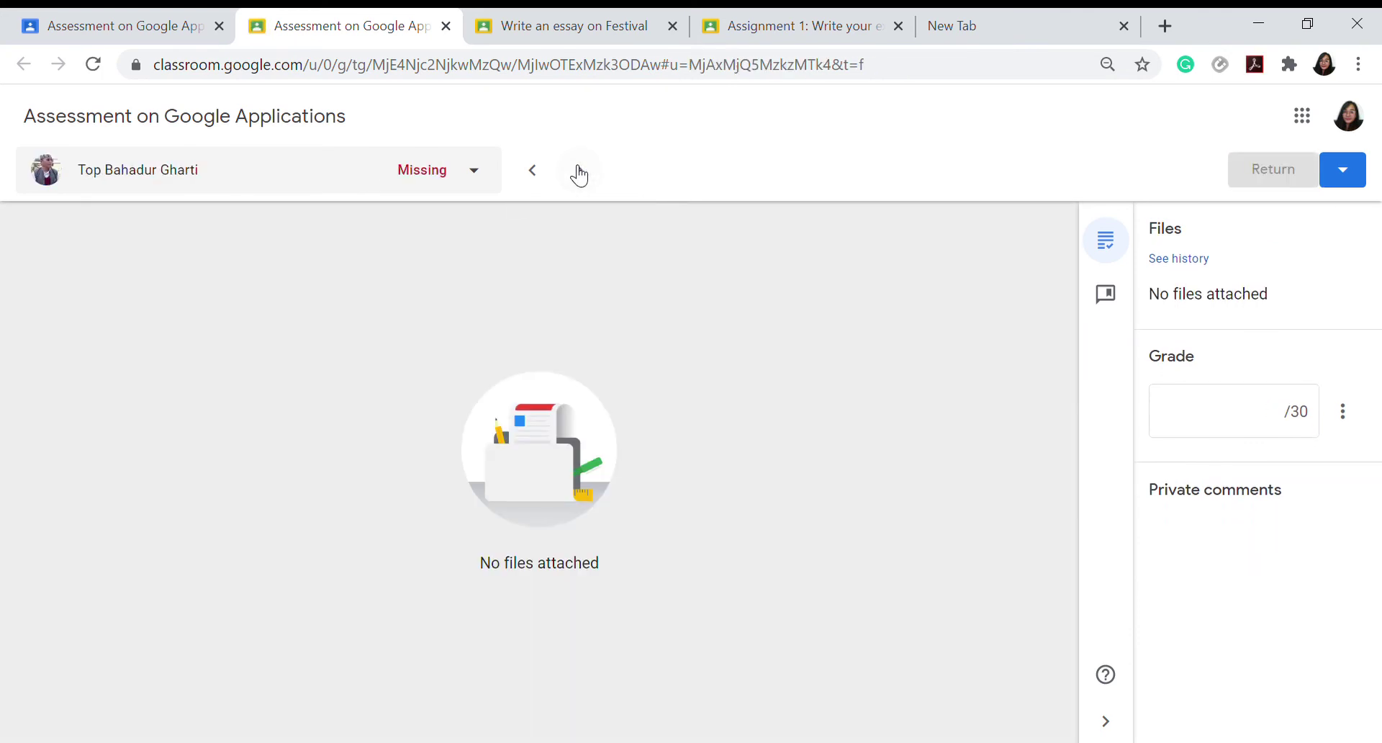
click(446, 27)
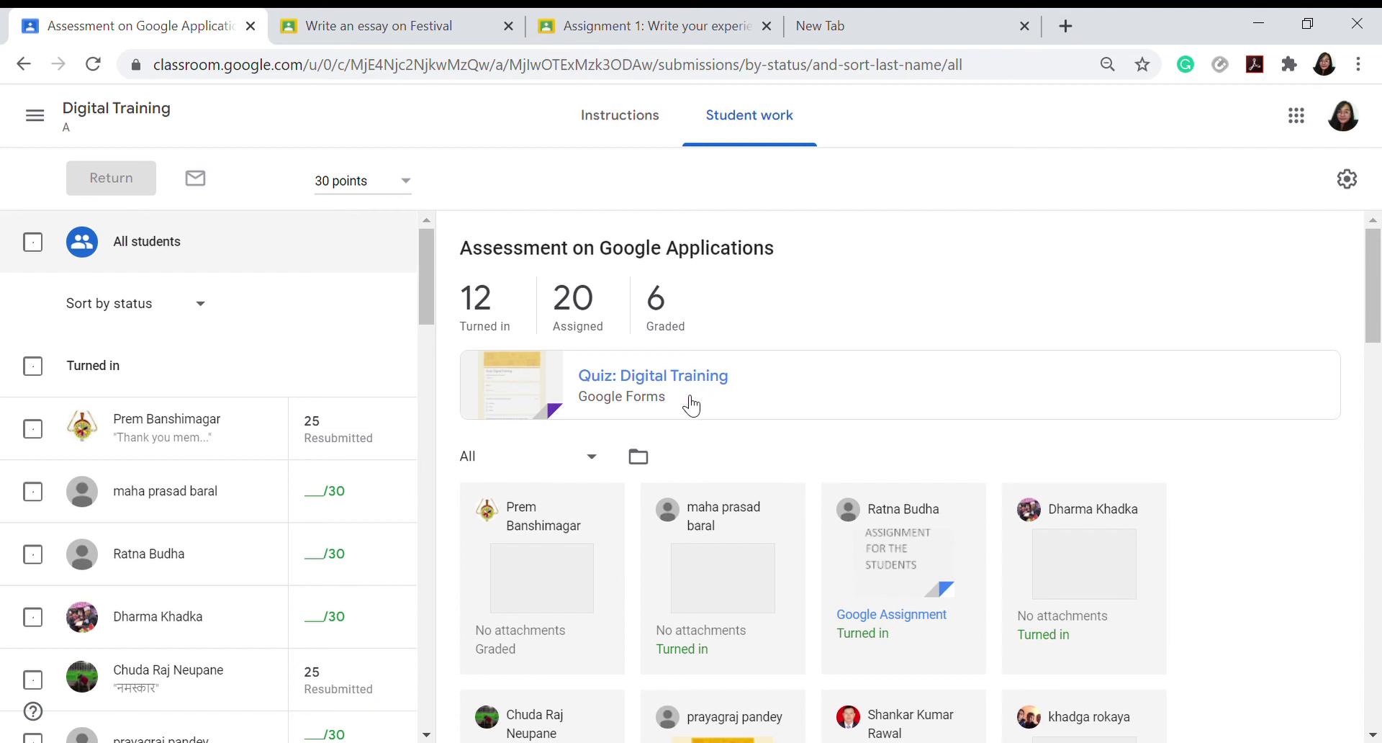
Open the attached Quiz: Digital Training form for editing and examine the total points distribution in its response summary
click(670, 382)
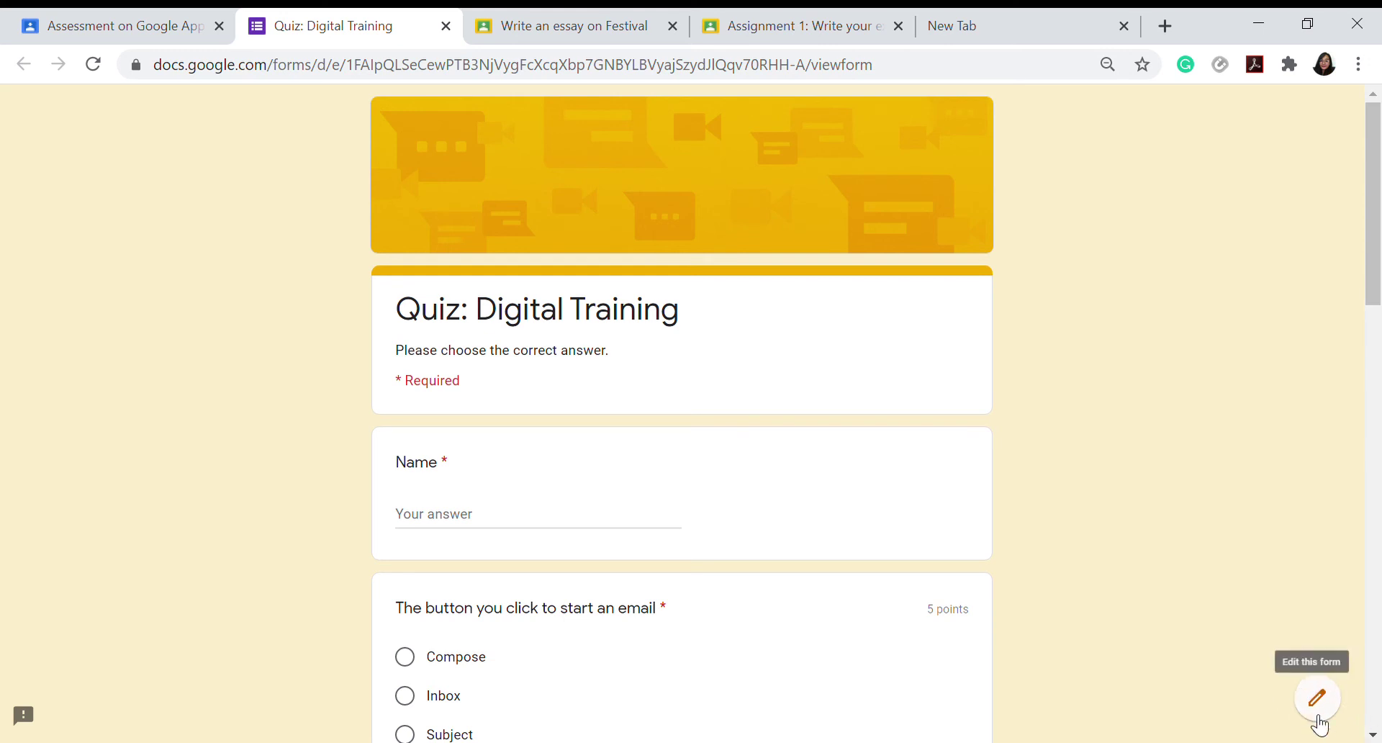
click(1327, 704)
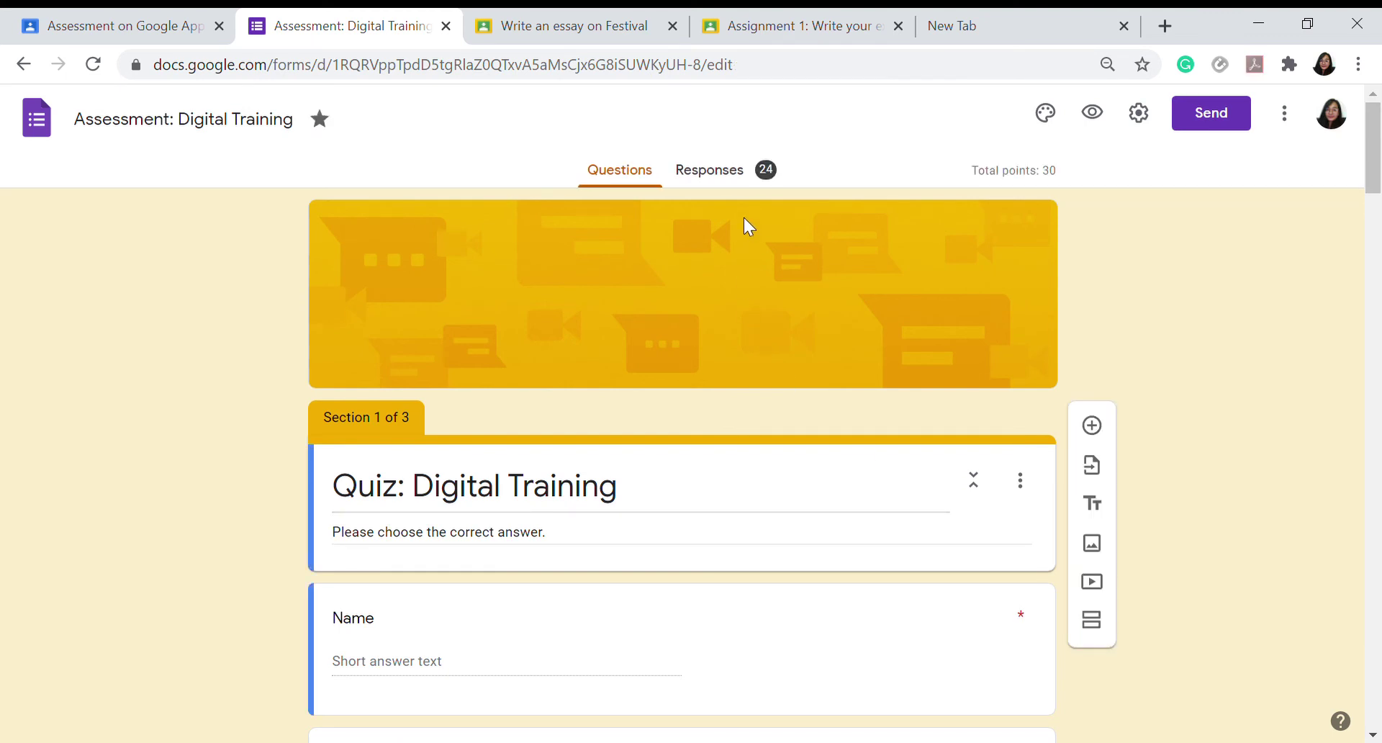
click(732, 180)
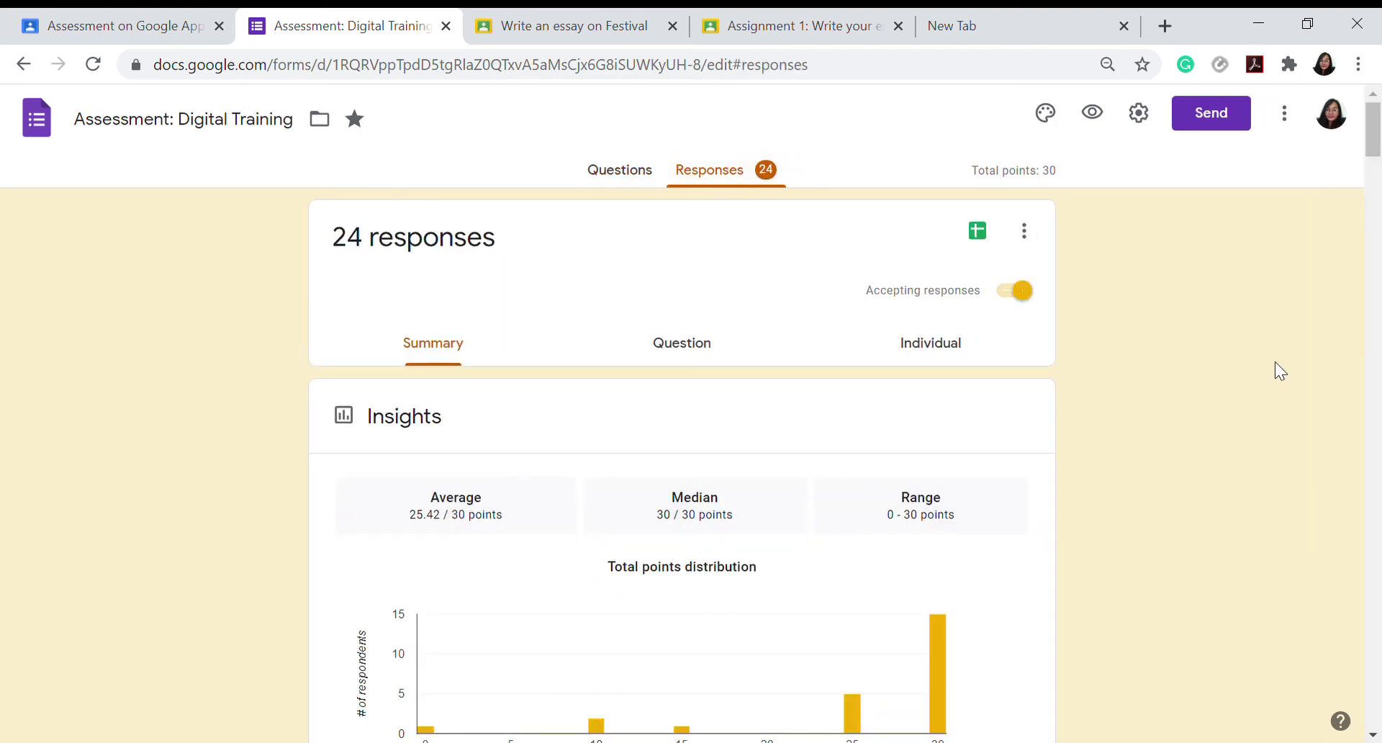
drag(1374, 126, 1374, 140)
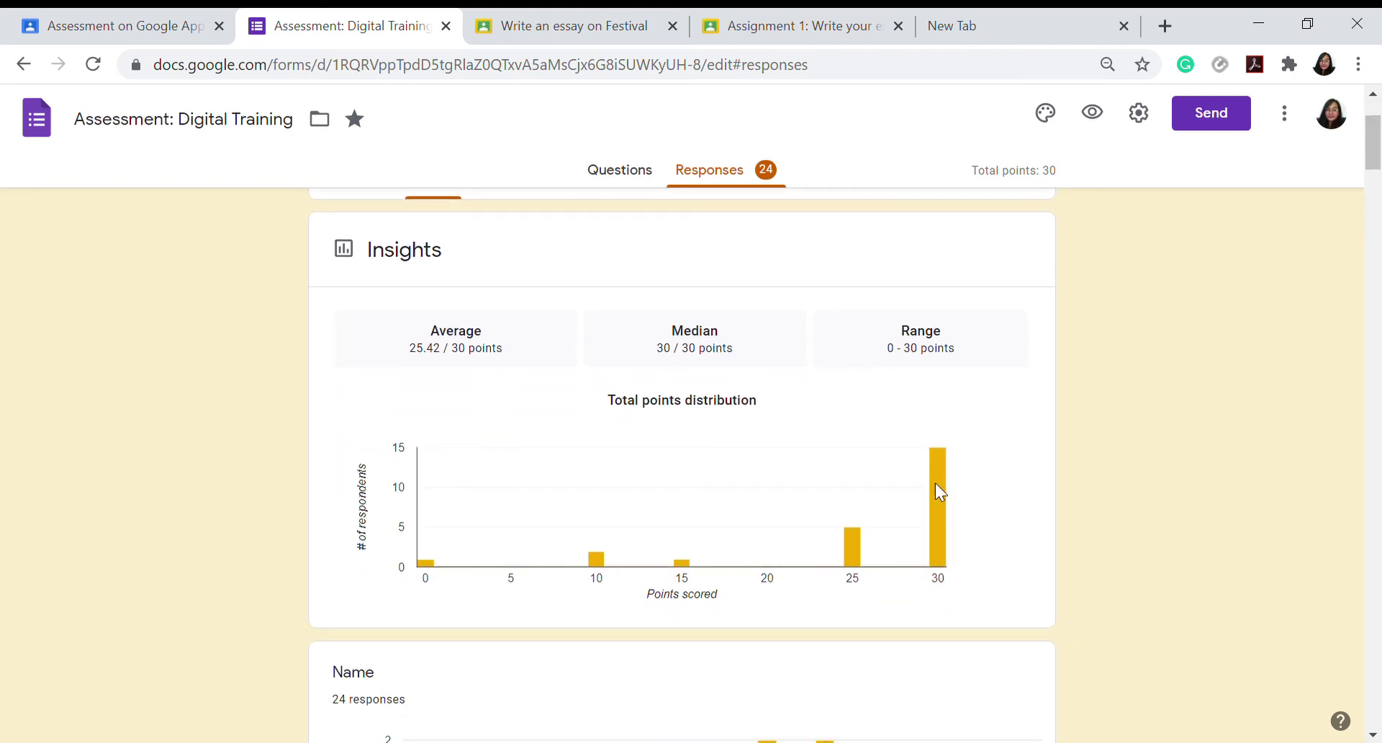
mouse_move(947, 495)
mouse_move(860, 562)
mouse_move(1374, 160)
mouse_down()
mouse_move(1378, 473)
mouse_move(1378, 150)
mouse_up()
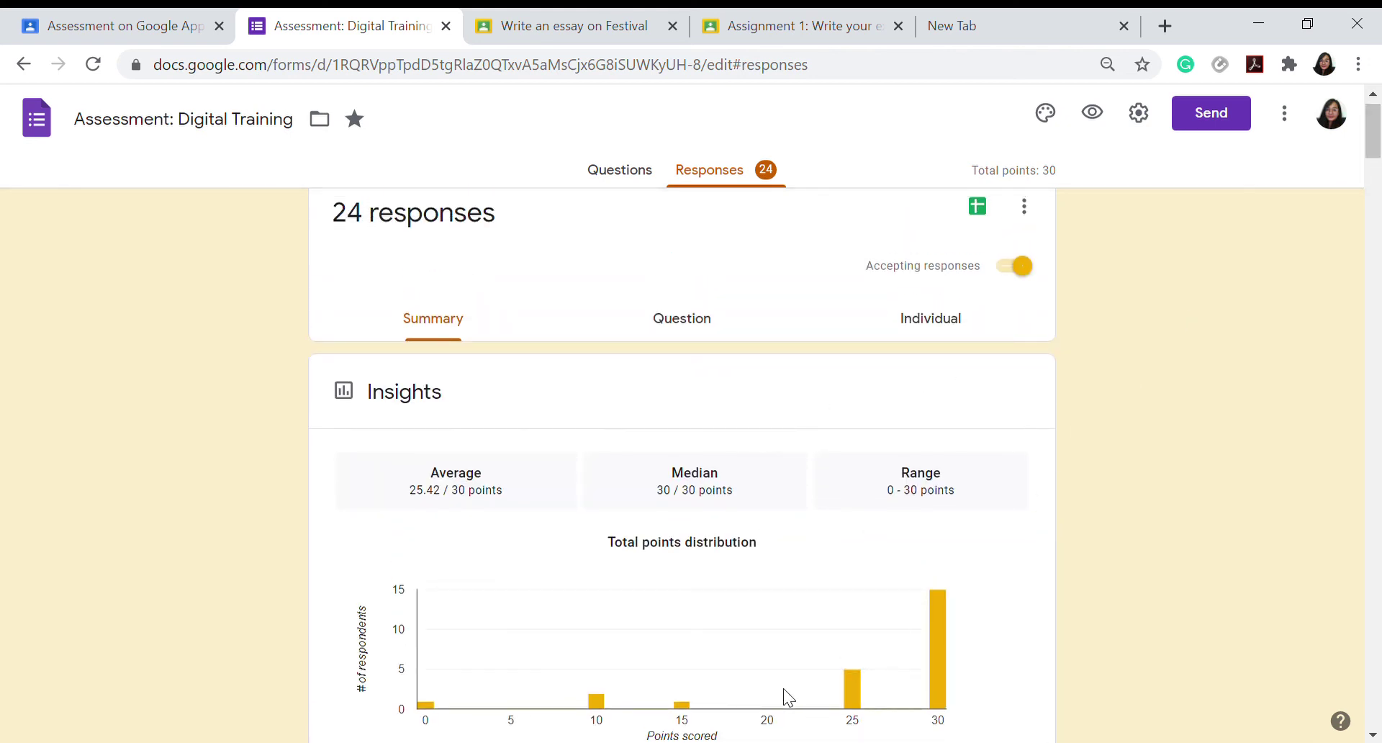
View the quiz responses by question for "The button you click to start an email", and switch to the individual responses
click(679, 322)
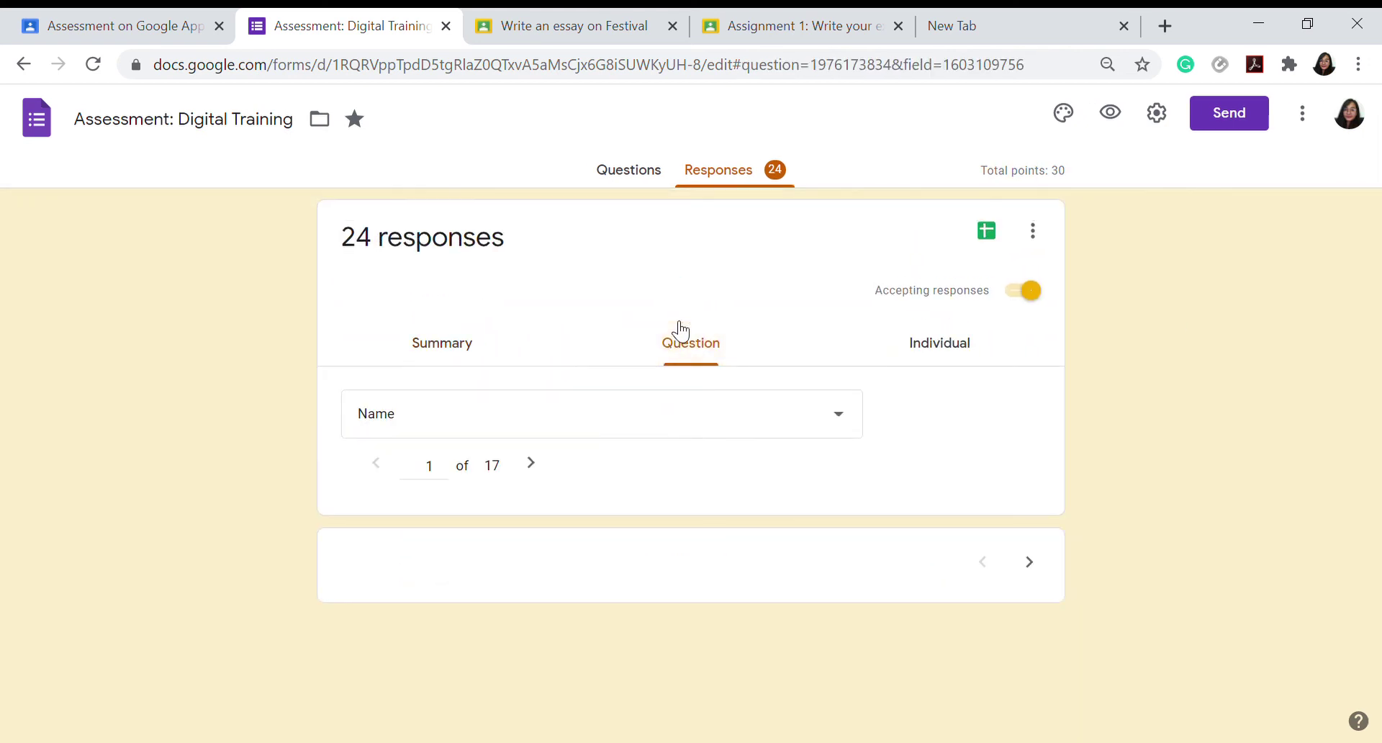
click(524, 467)
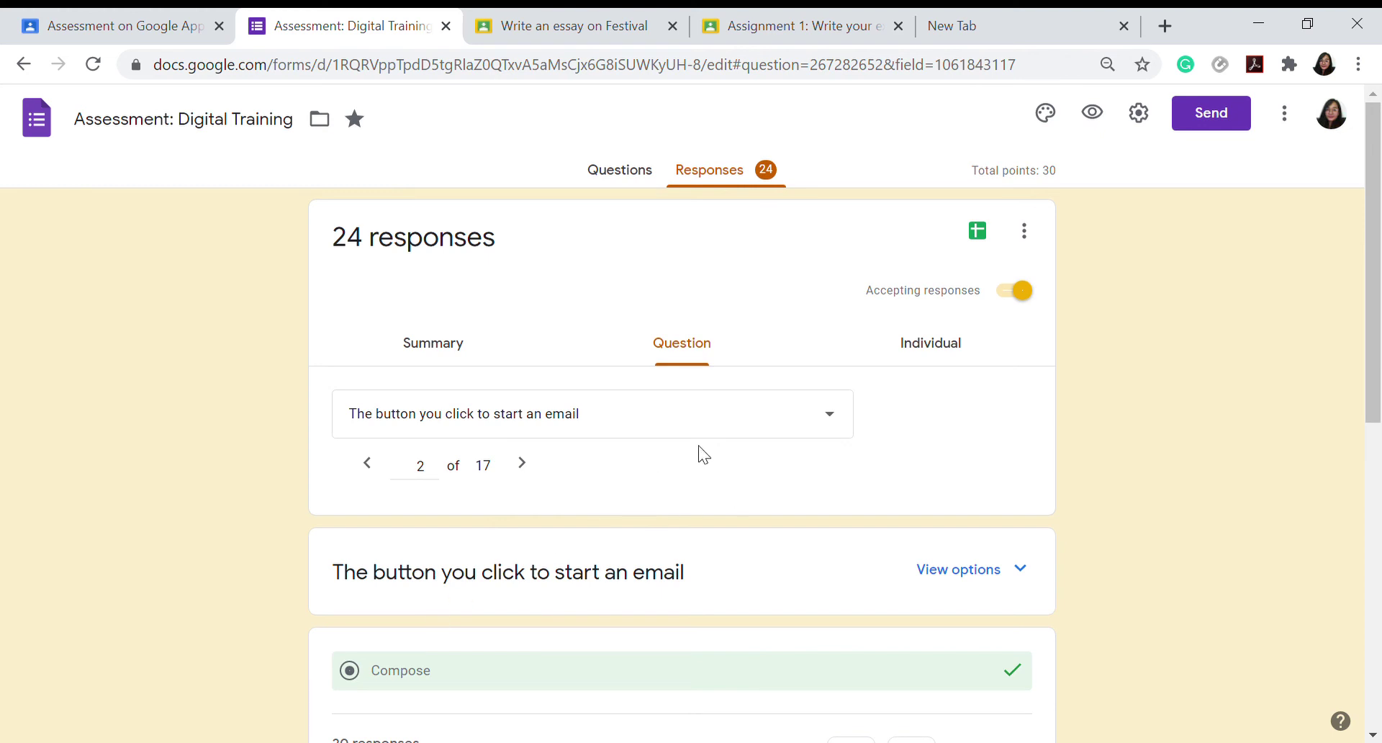
mouse_move(1379, 305)
mouse_down()
mouse_move(1378, 535)
mouse_move(1379, 283)
mouse_up()
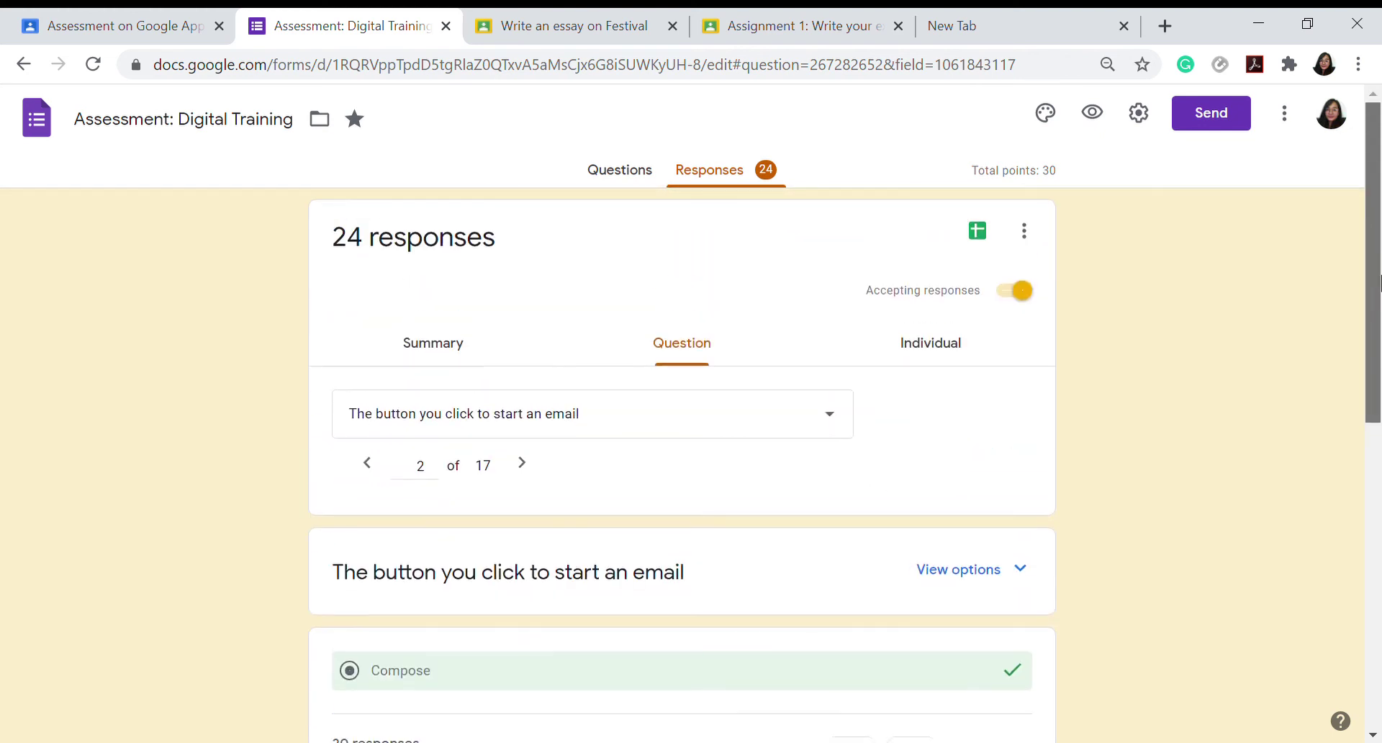
click(925, 349)
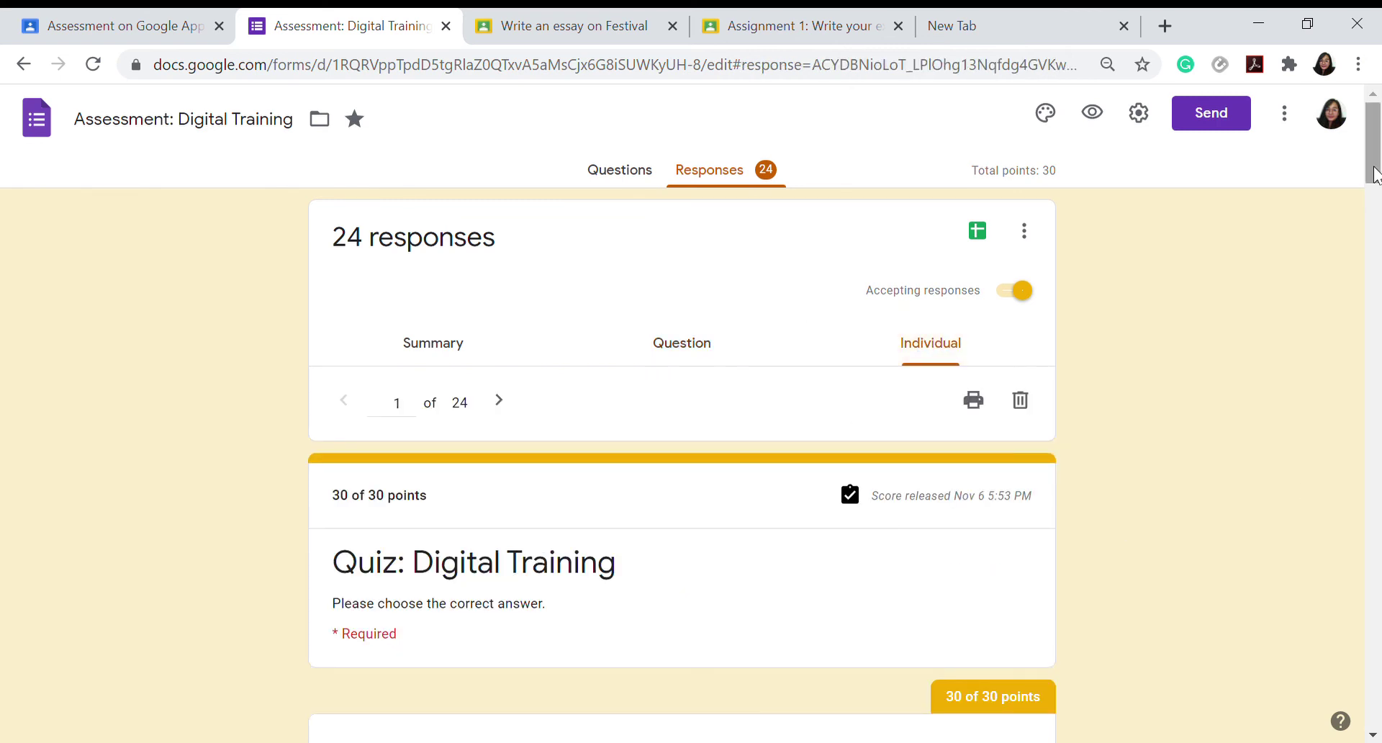
Look through the first three individual quiz responses and their scores, and open the responses spreadsheet to examine all students' scores
mouse_move(1375, 175)
mouse_down()
mouse_move(1370, 419)
mouse_move(1371, 188)
mouse_up()
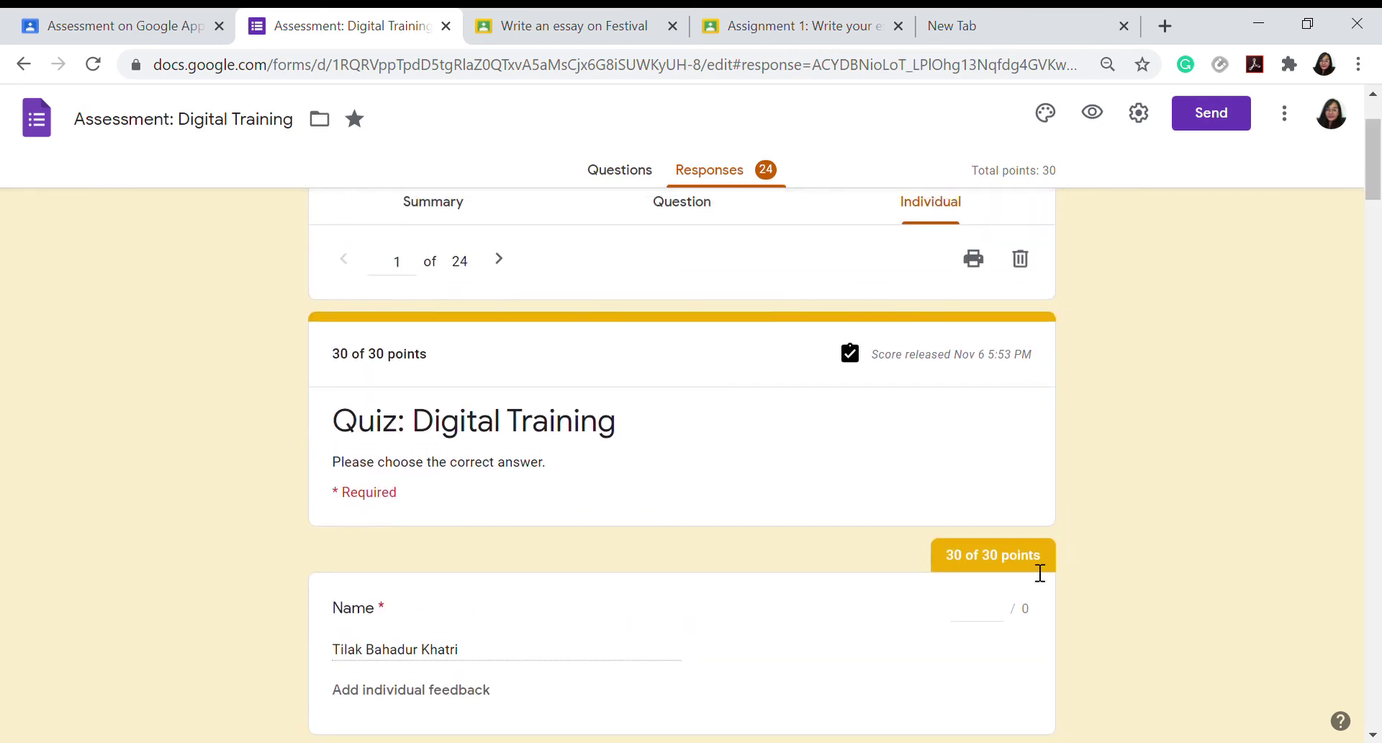
click(514, 268)
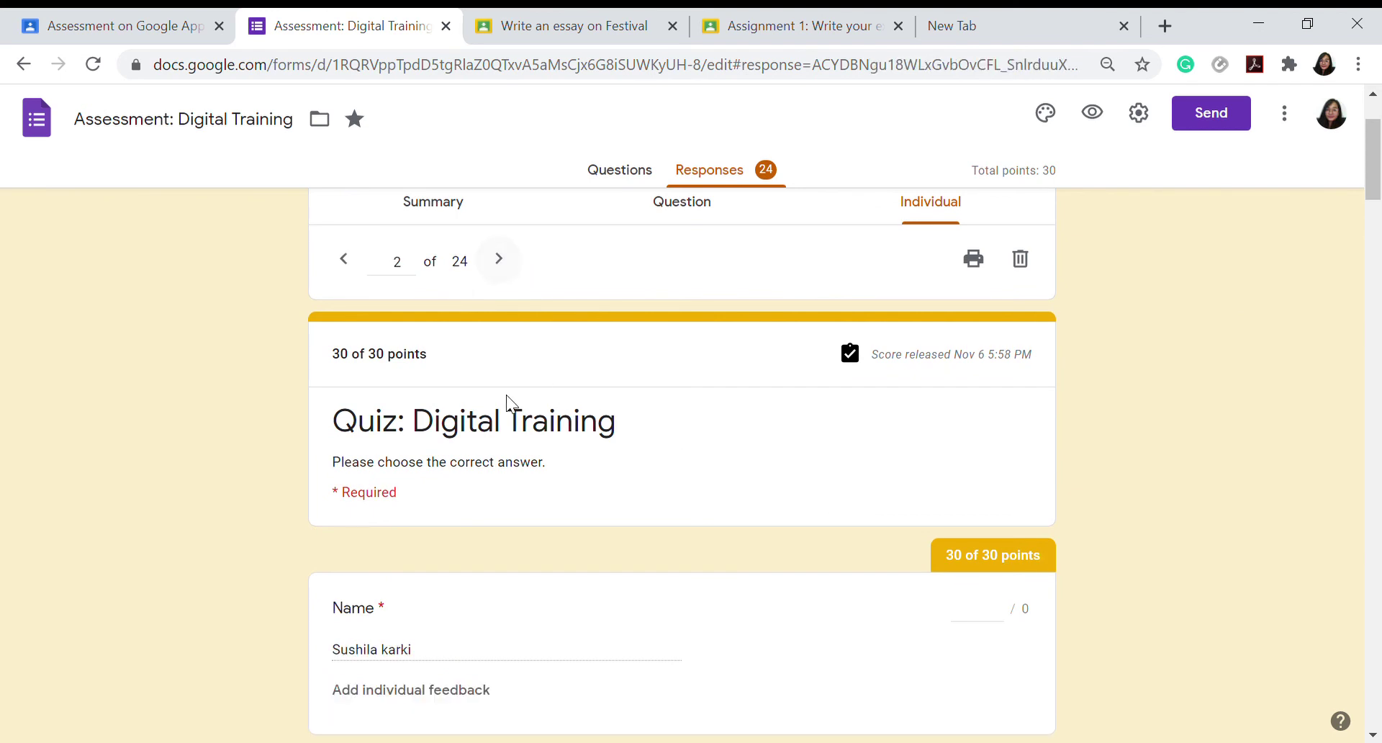
click(498, 262)
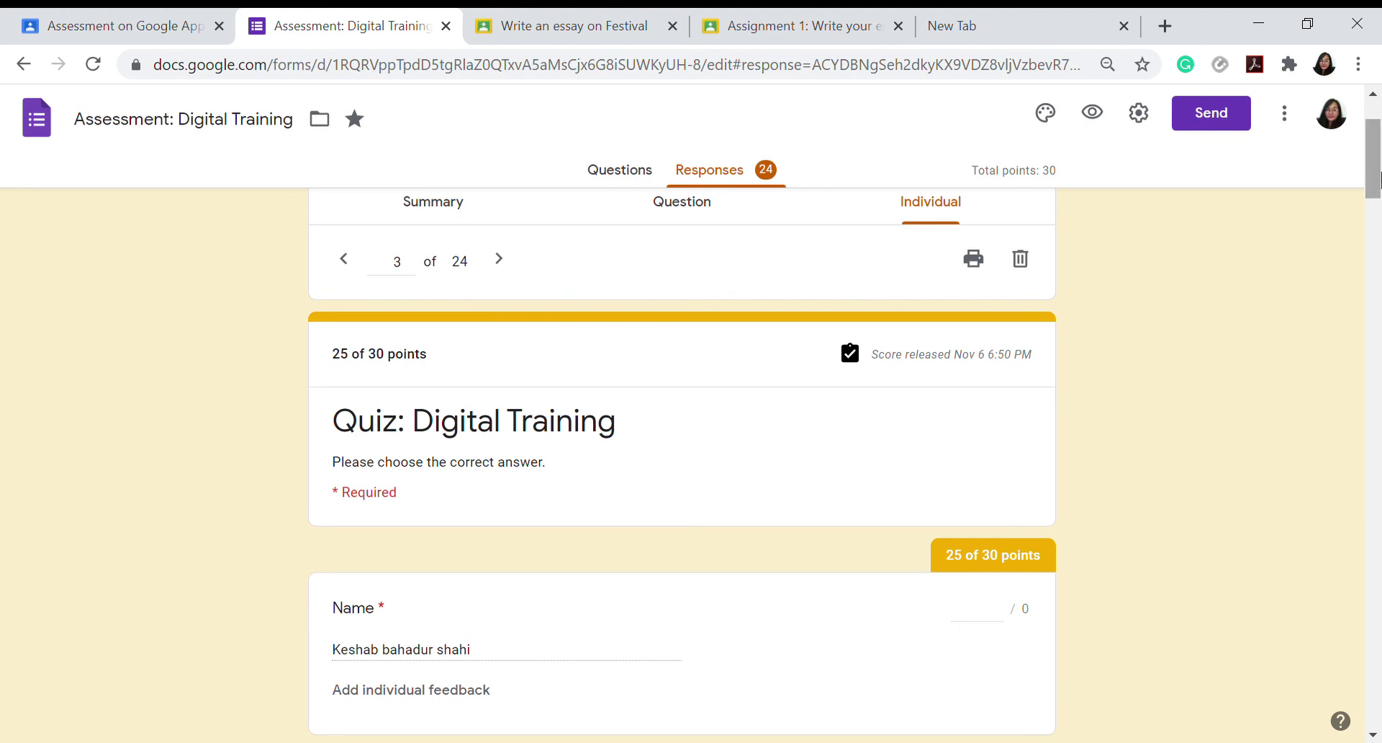
drag(1378, 179, 1378, 193)
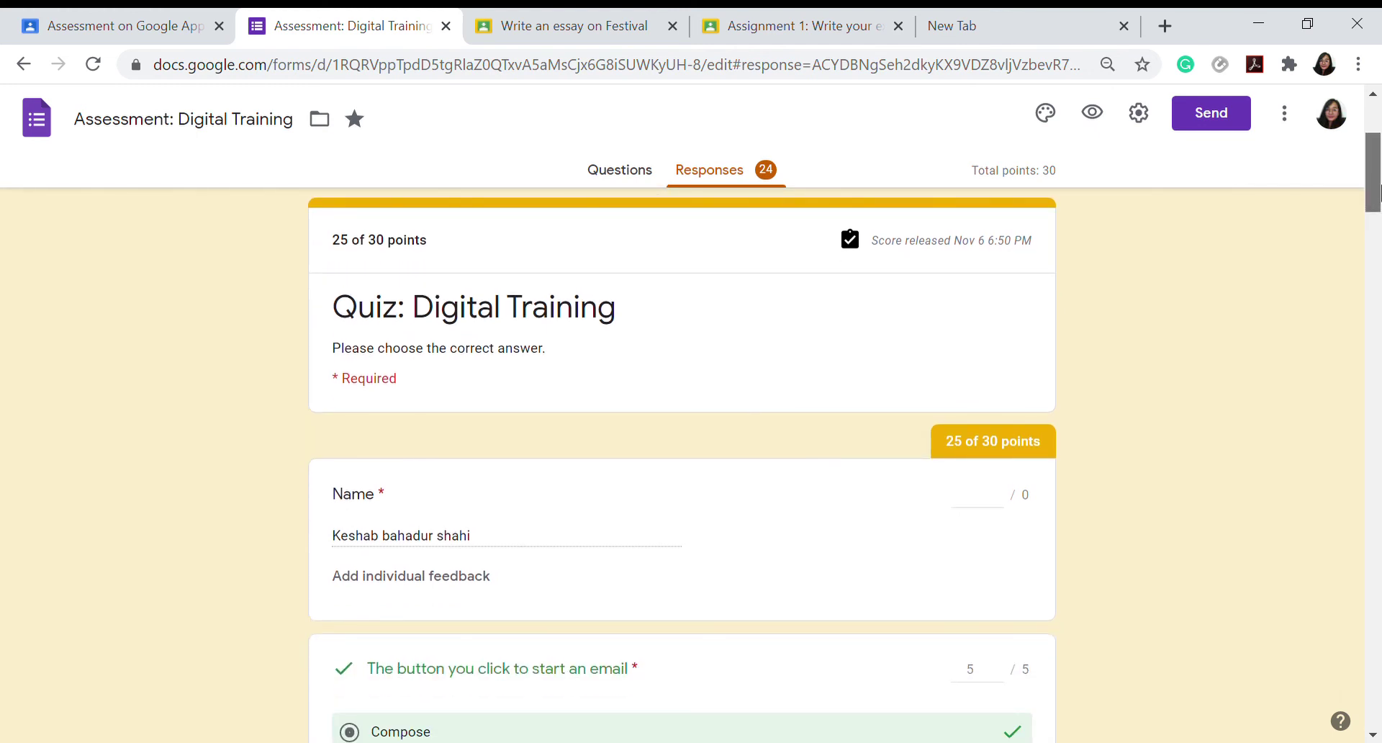
drag(1379, 187, 1377, 164)
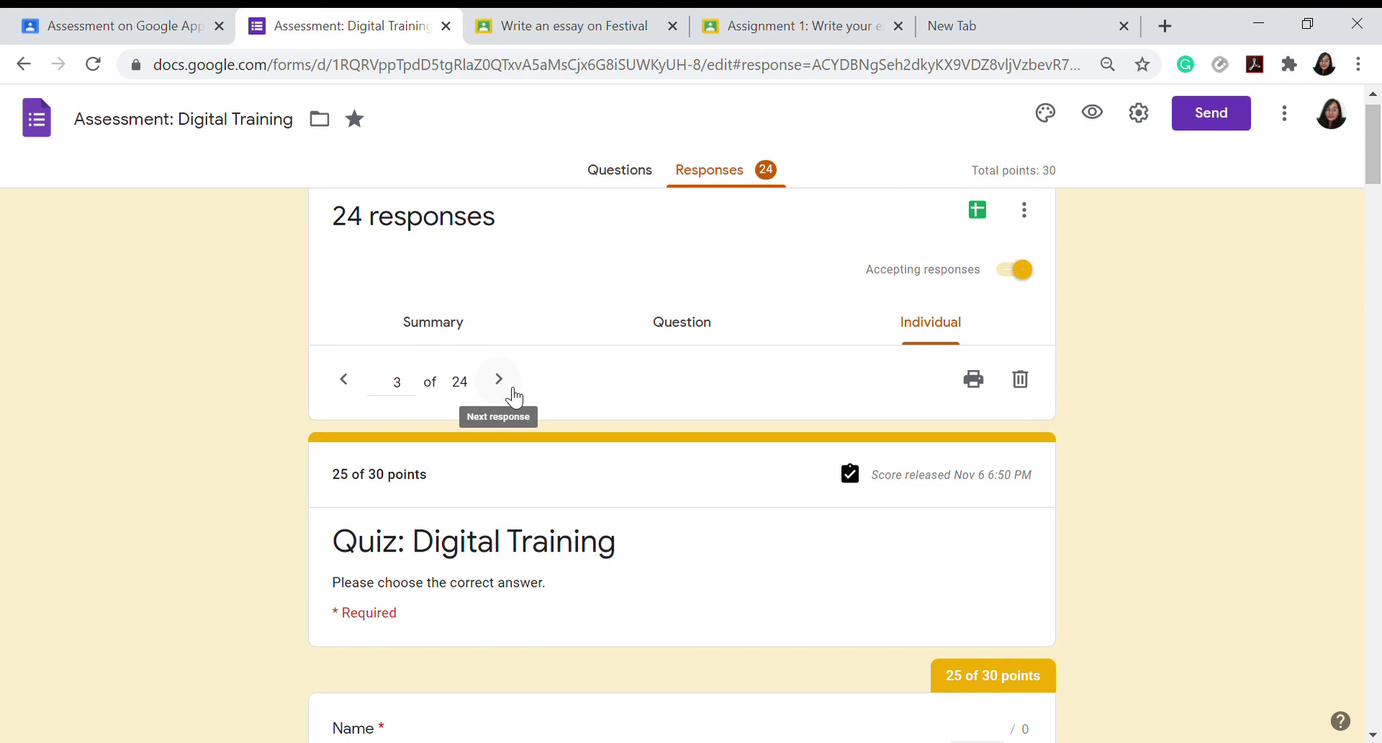
click(997, 209)
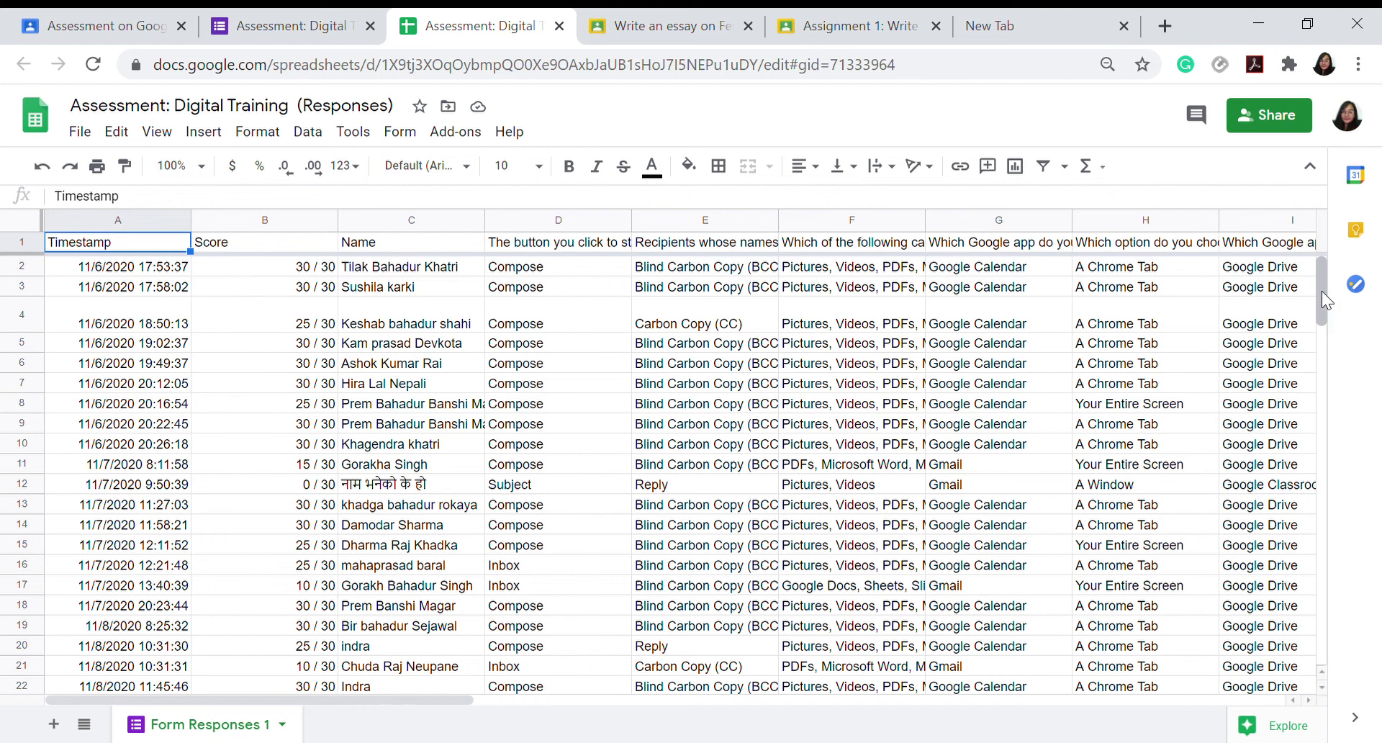
mouse_move(1321, 293)
mouse_down()
mouse_move(1328, 324)
mouse_move(1319, 291)
mouse_up()
Return to the Assessment on Google Applications student work and give the second turned-in student 25 points, consulting the responses spreadsheet
click(131, 25)
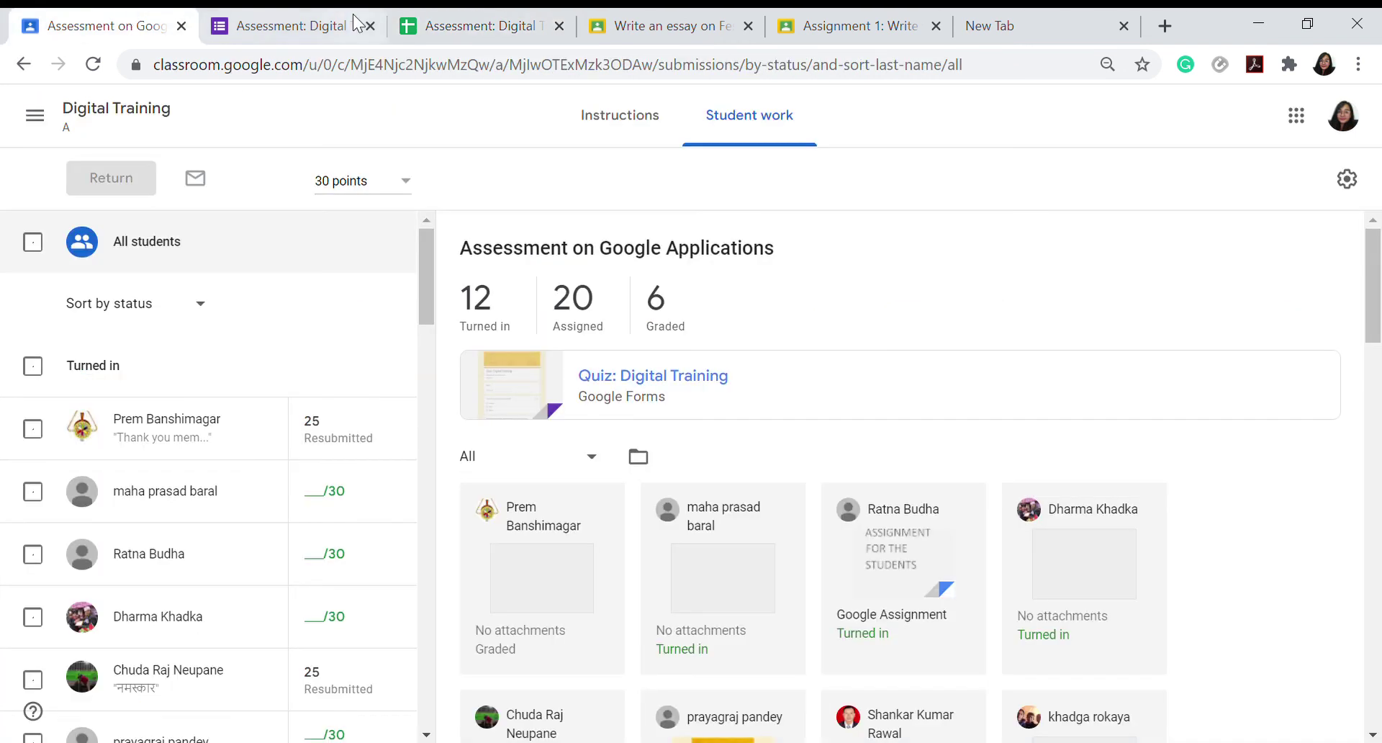
click(317, 496)
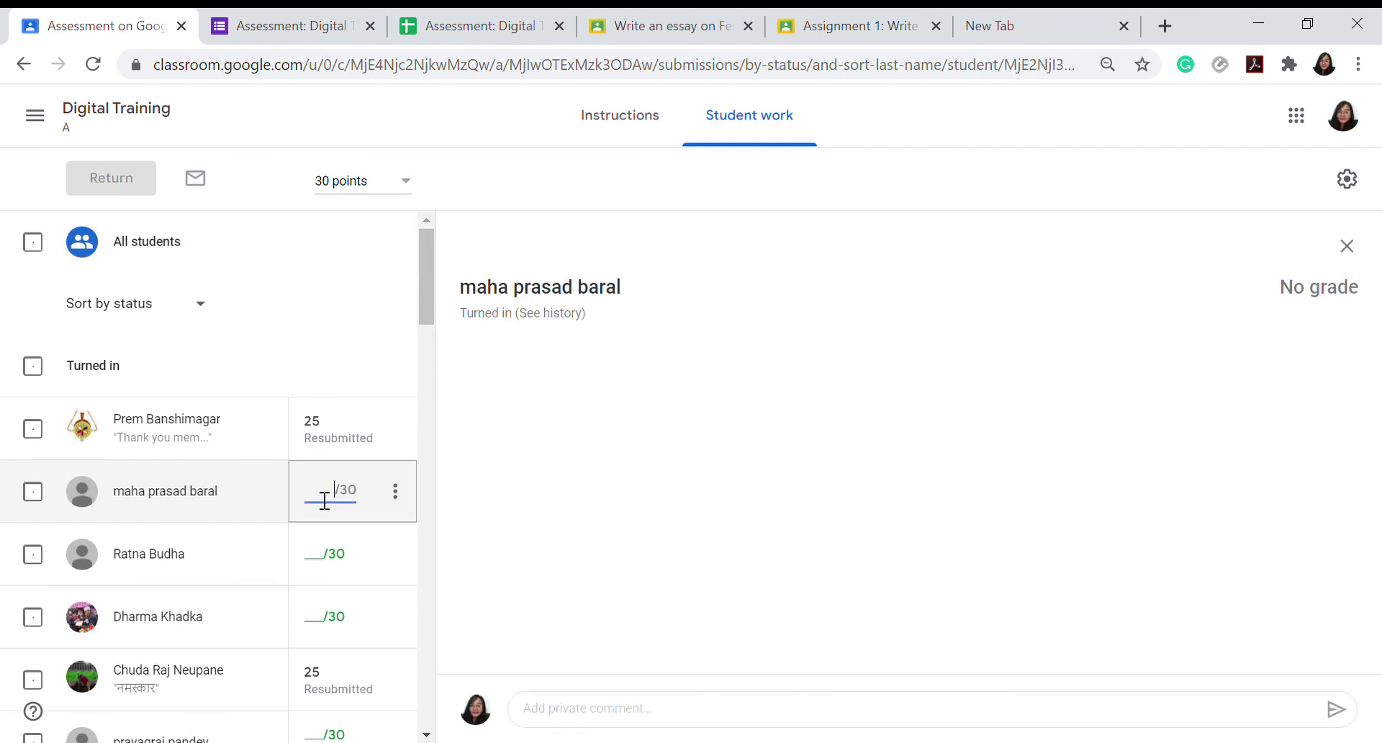
click(468, 26)
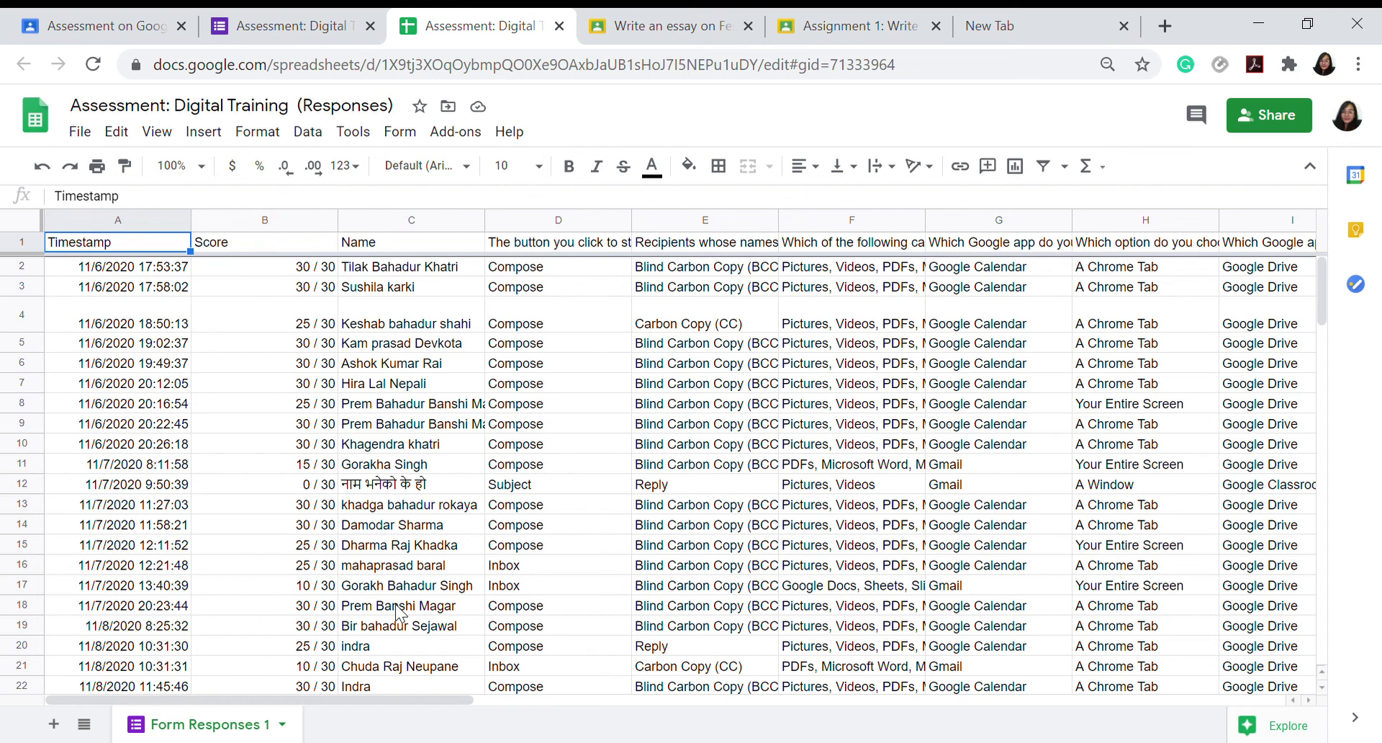
click(101, 26)
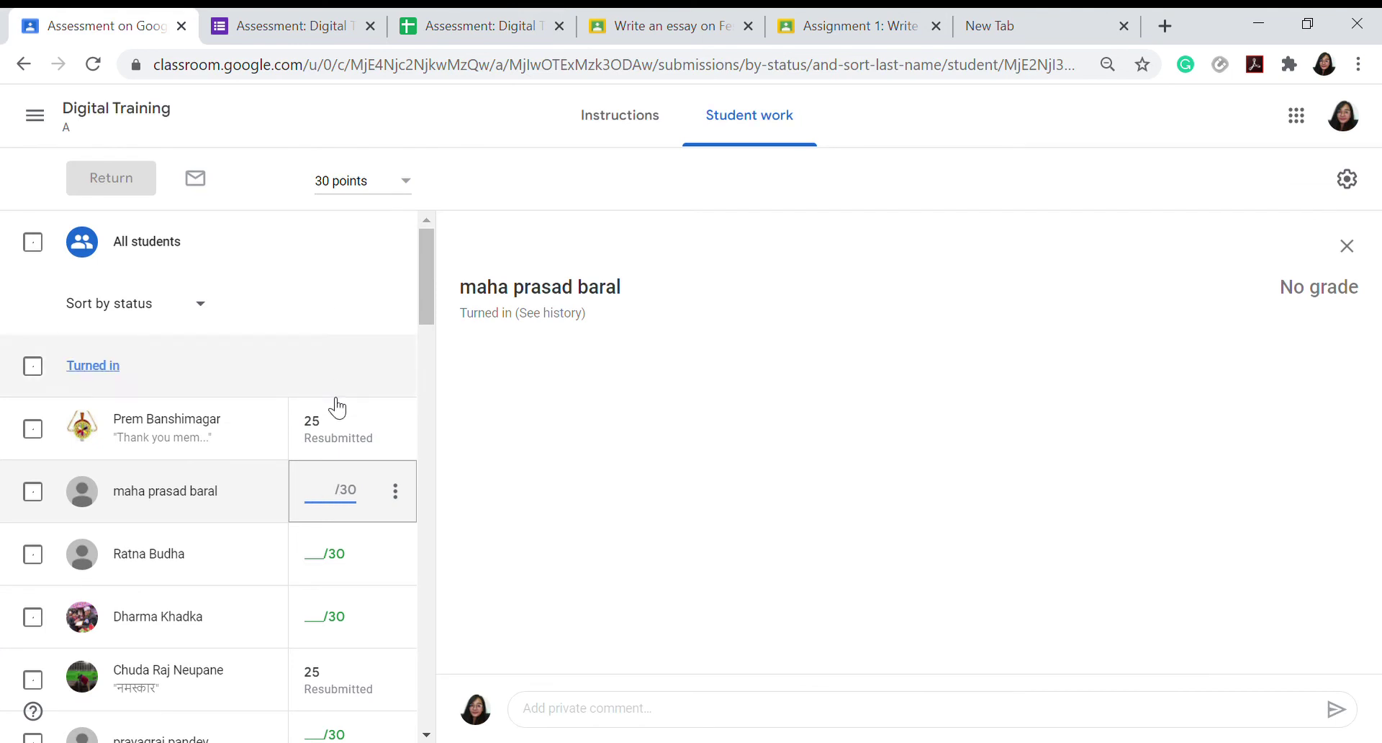
text(25)
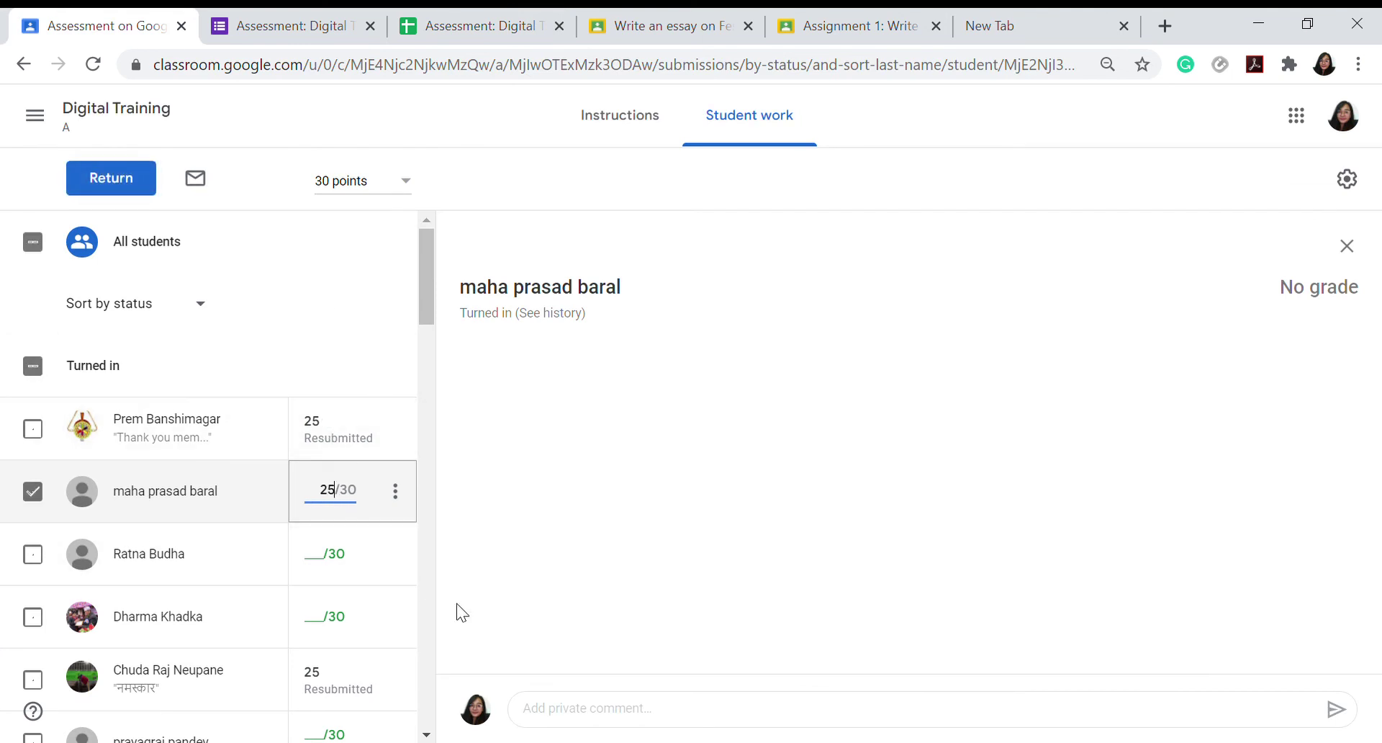
Open the Digital Training class's gradebook and enter 30 for the first student with an ungraded turned-in Assessment on Google Applications
click(131, 123)
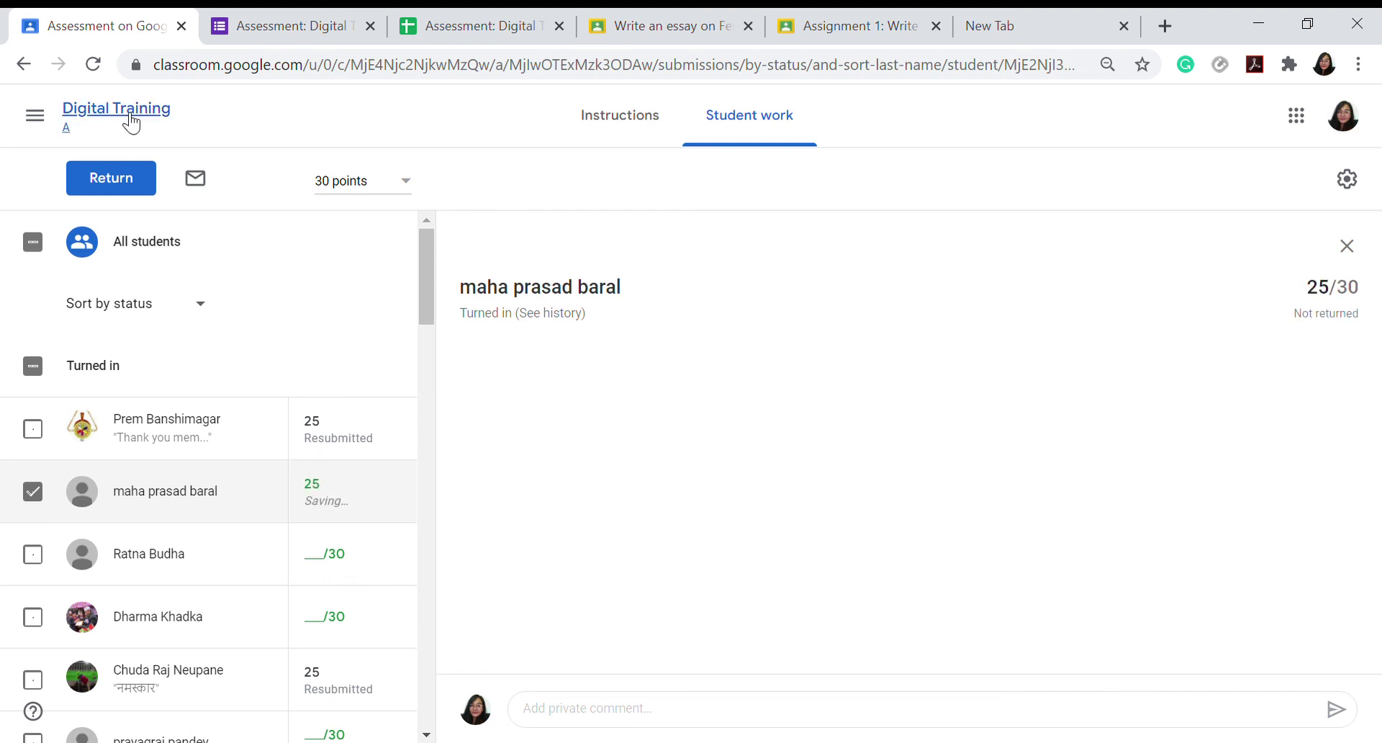
click(814, 132)
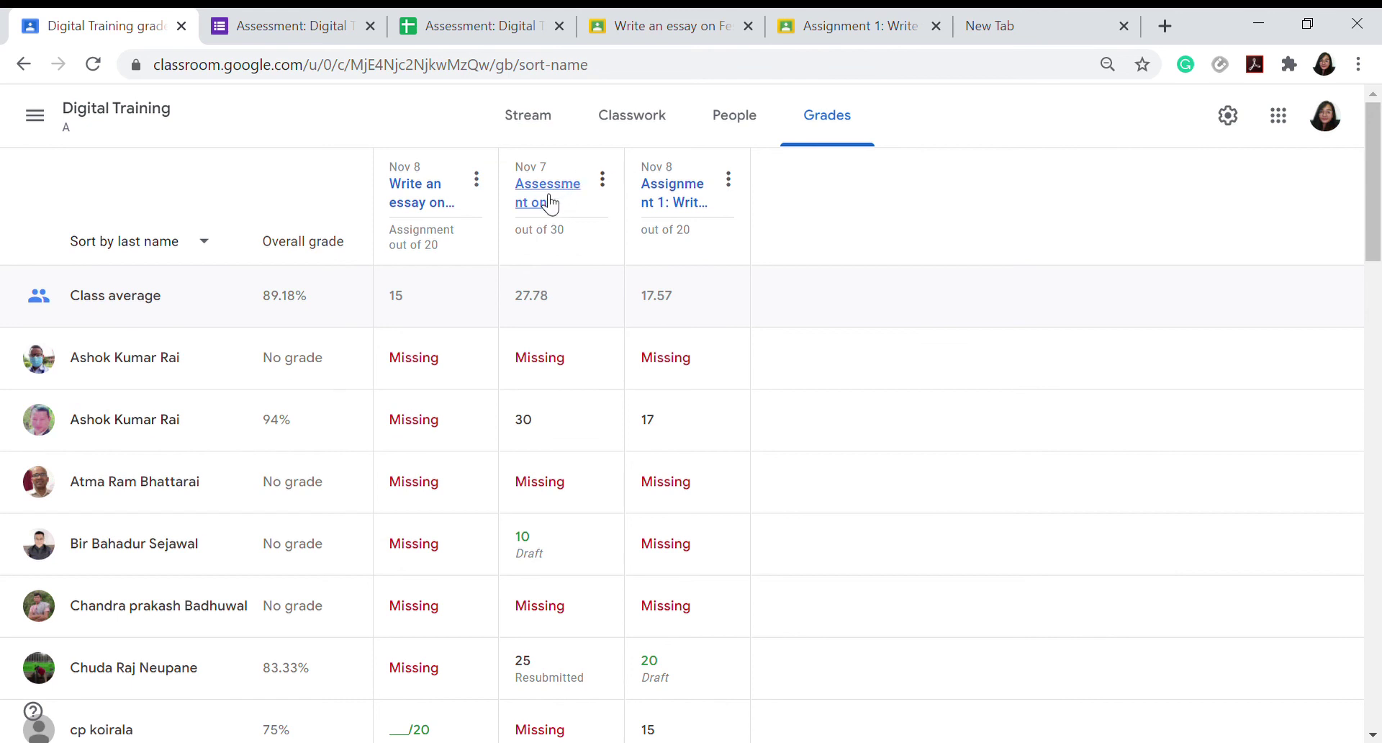
click(539, 363)
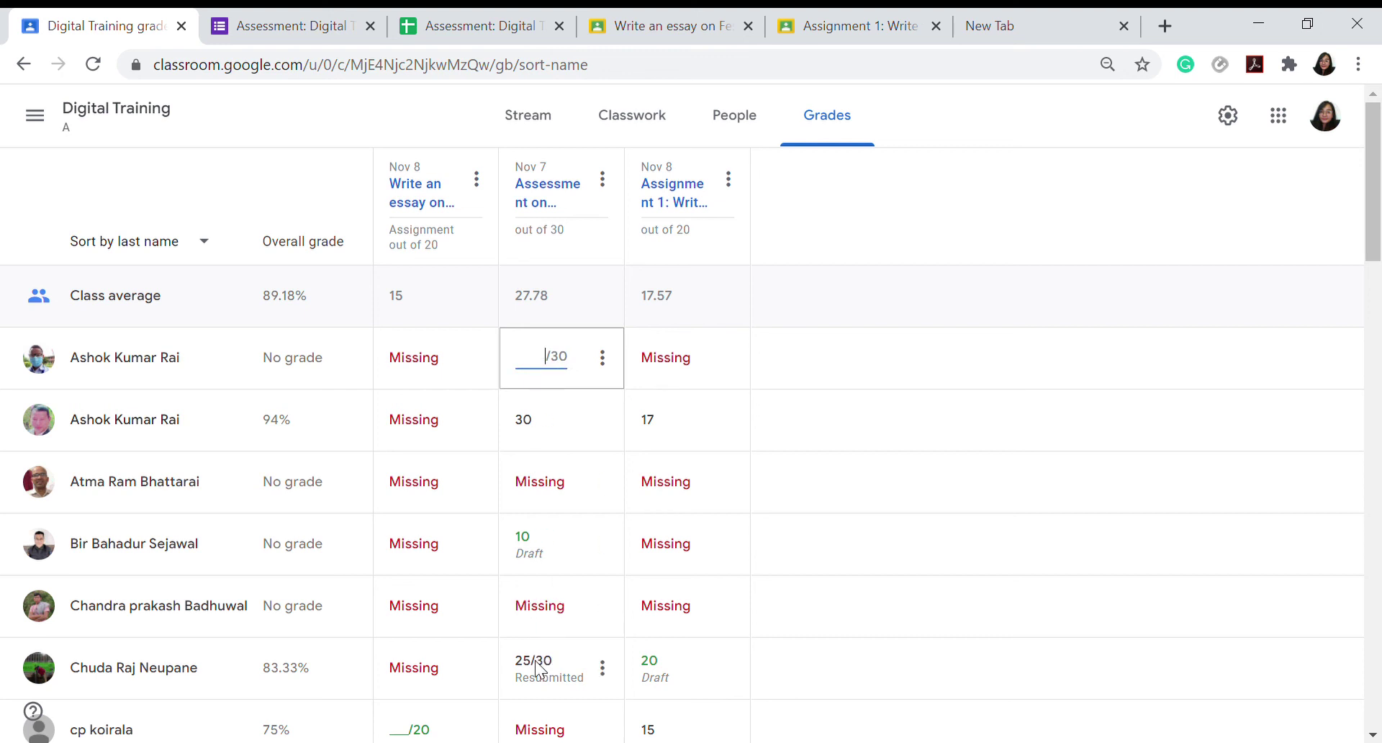
click(535, 619)
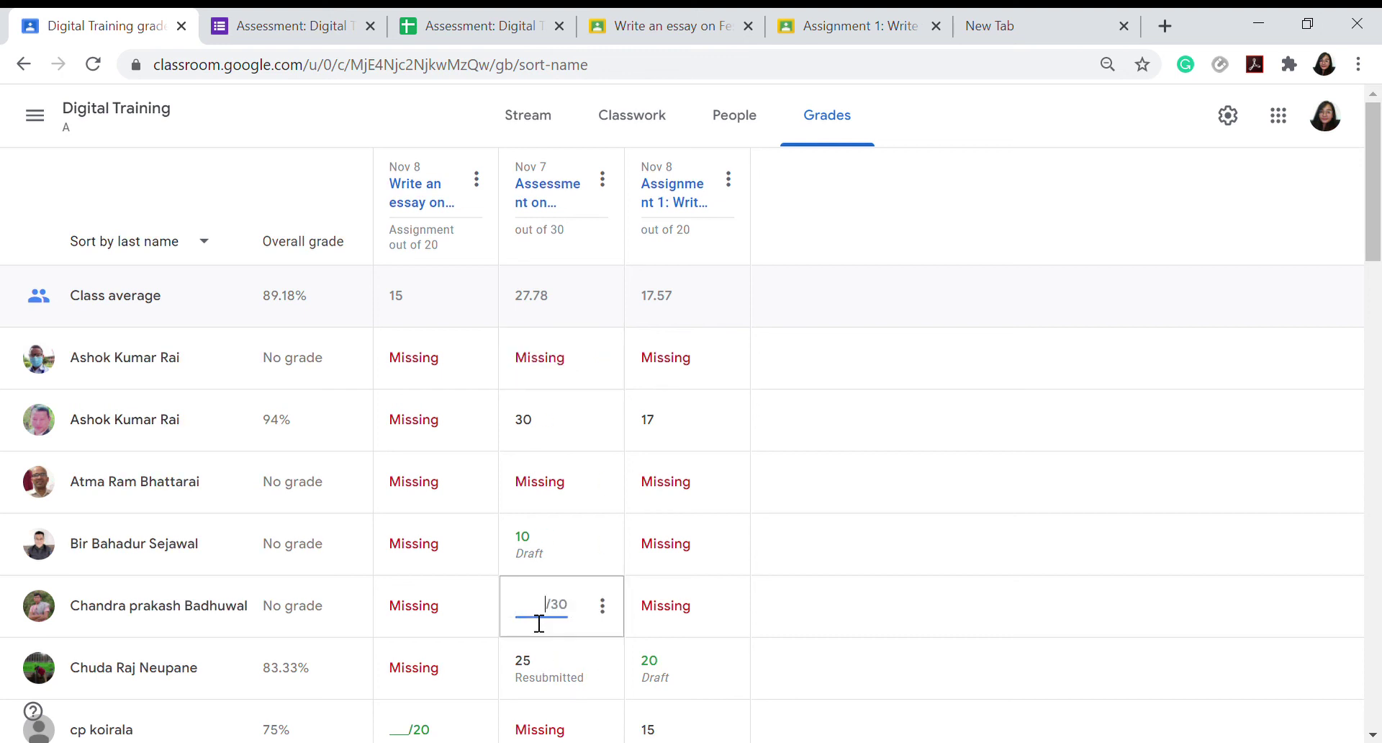
drag(1373, 208, 1373, 320)
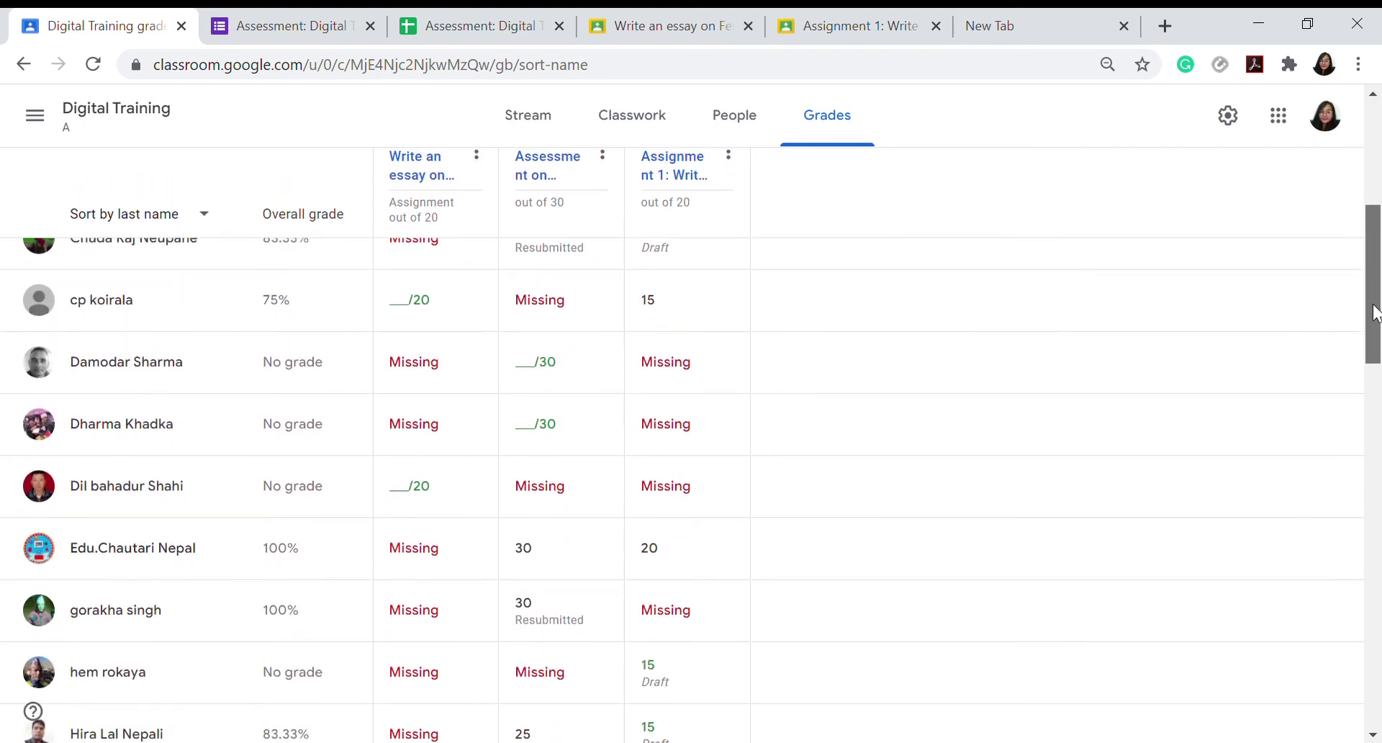
click(541, 345)
text(30)
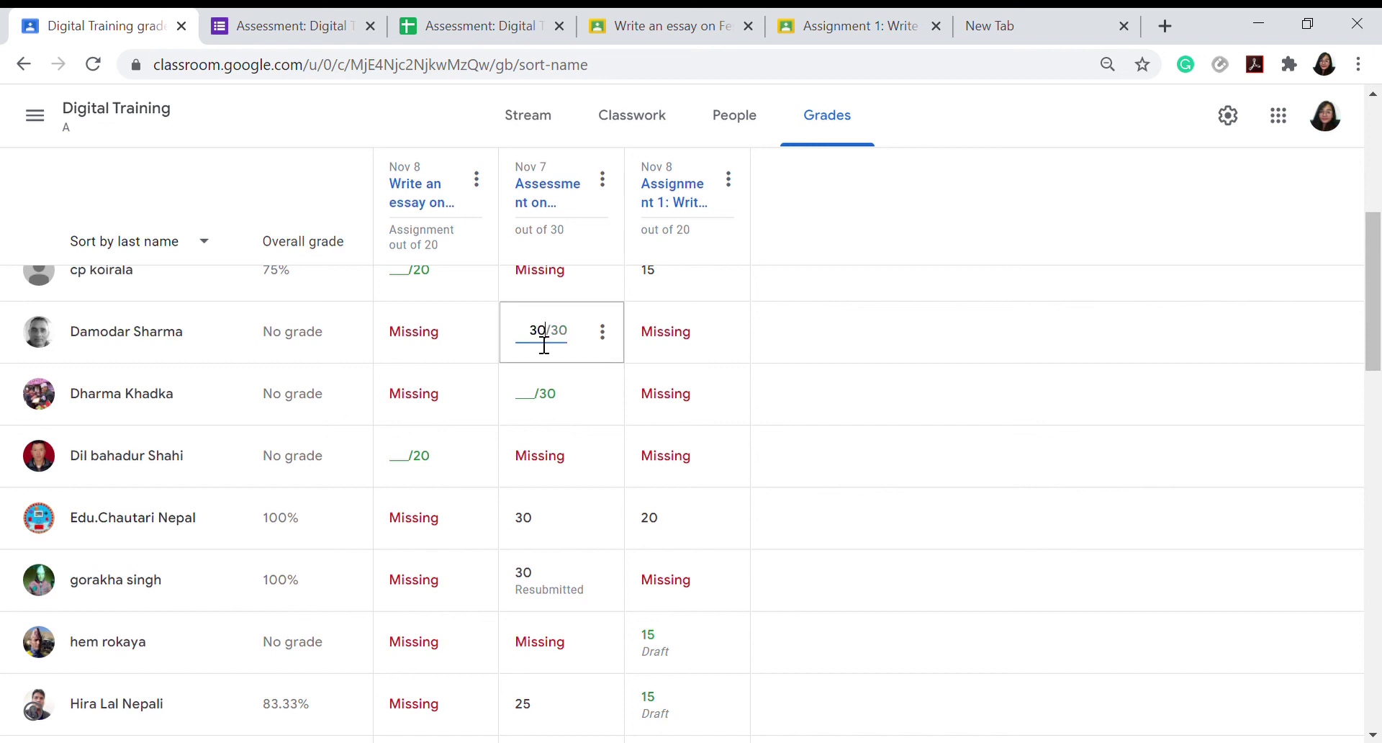
View the return and submission options for the newly entered draft grade of 30, and close them
click(547, 393)
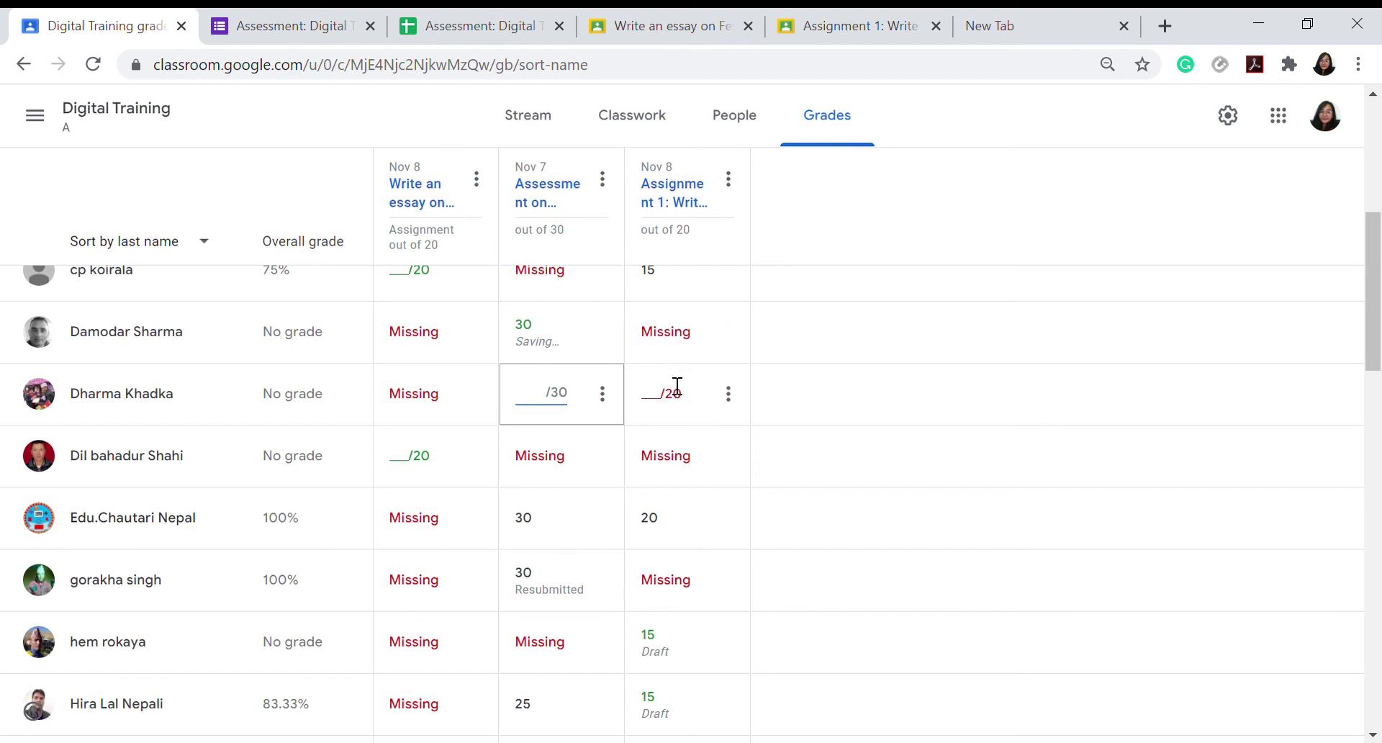
click(603, 333)
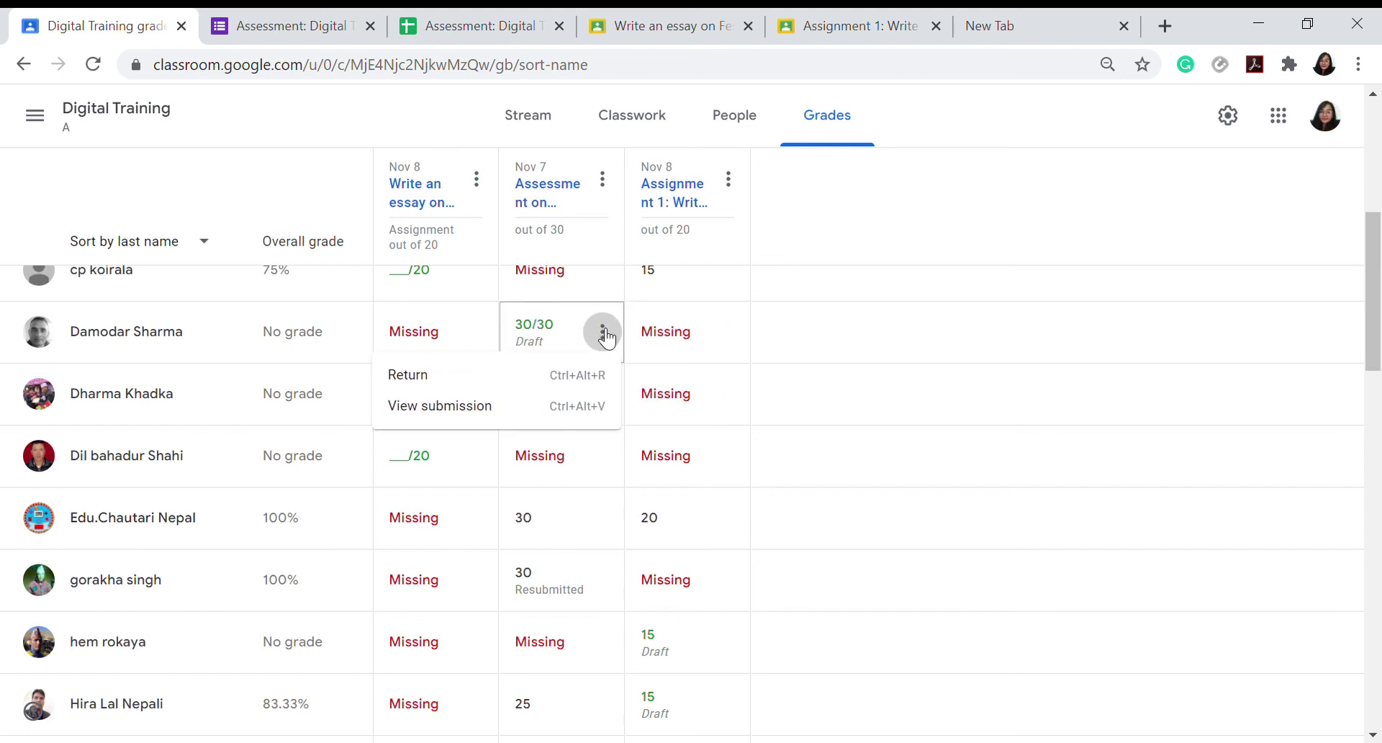
click(1015, 442)
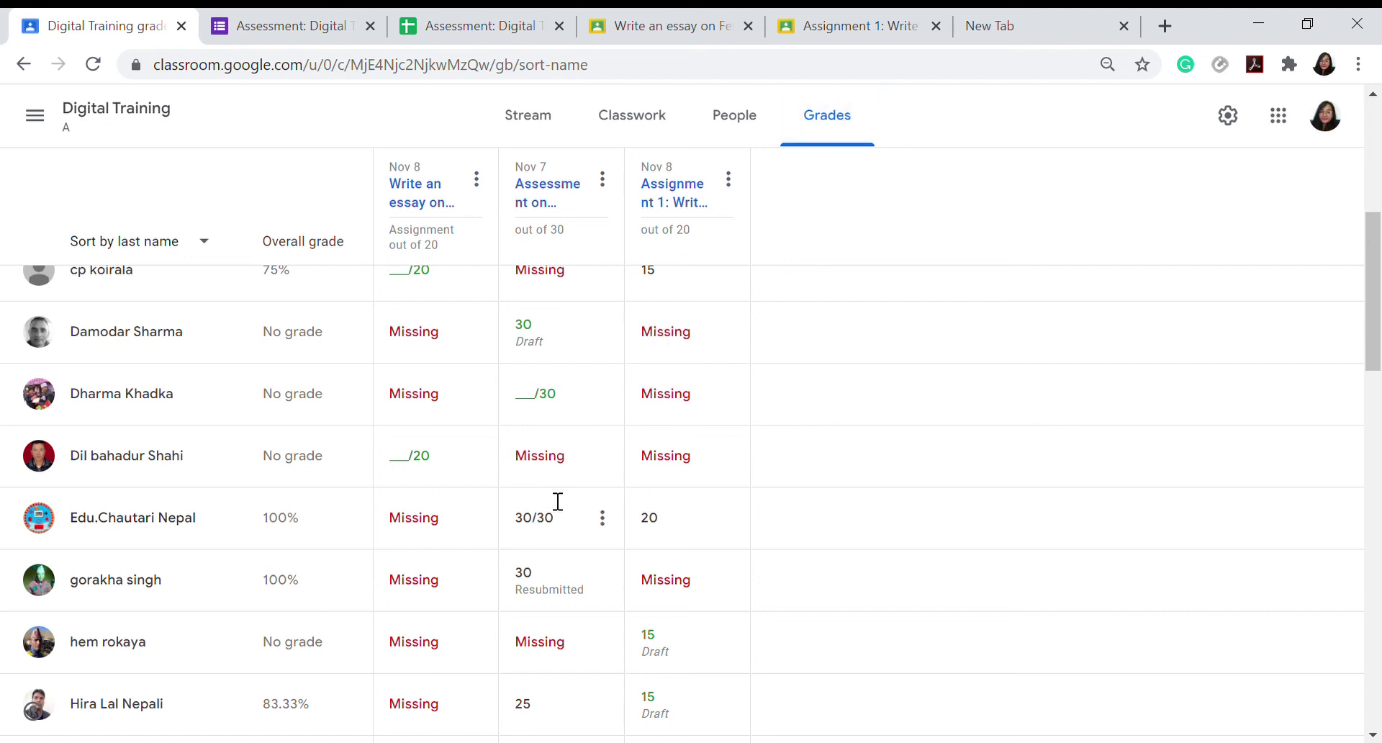
Glance at the quiz form's responses and reopen the Assessment on Google Applications student work from the gradebook
click(348, 16)
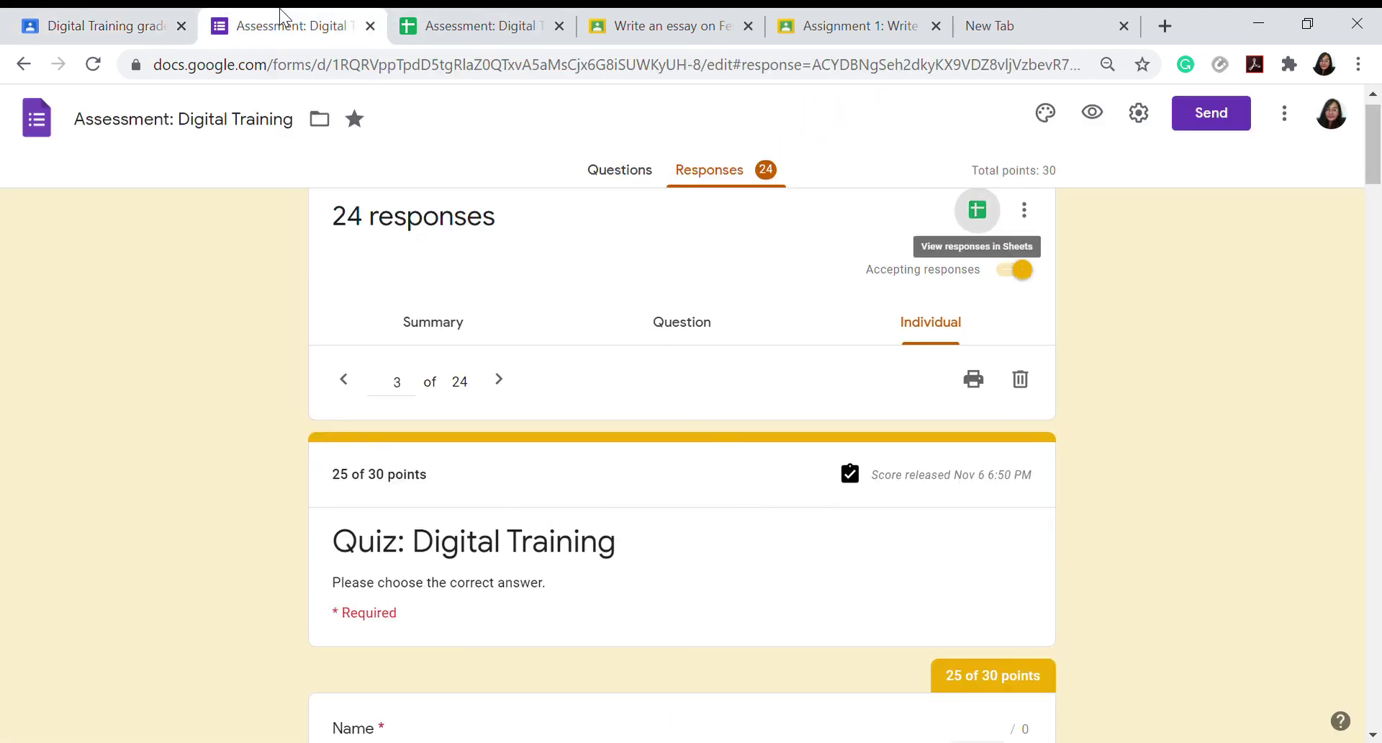
click(108, 16)
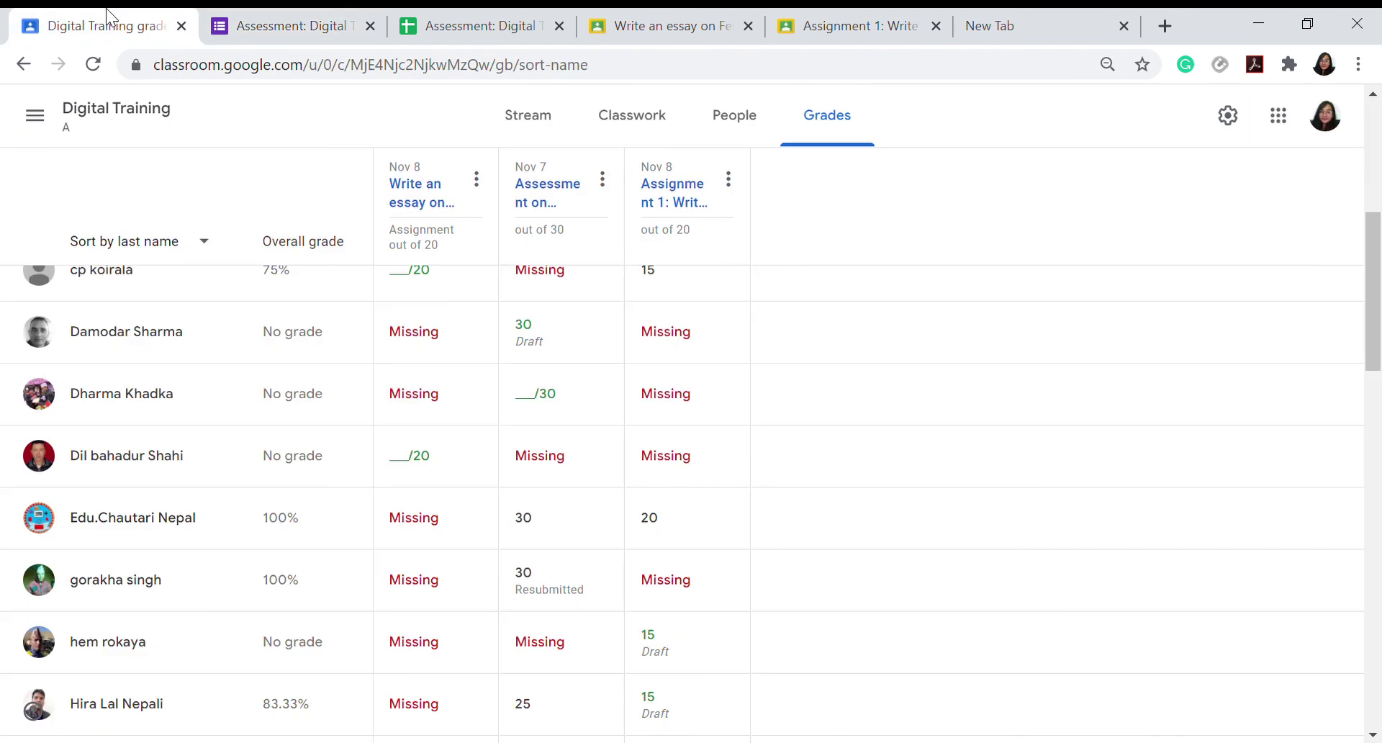
scroll(547, 193, up, 6)
click(545, 189)
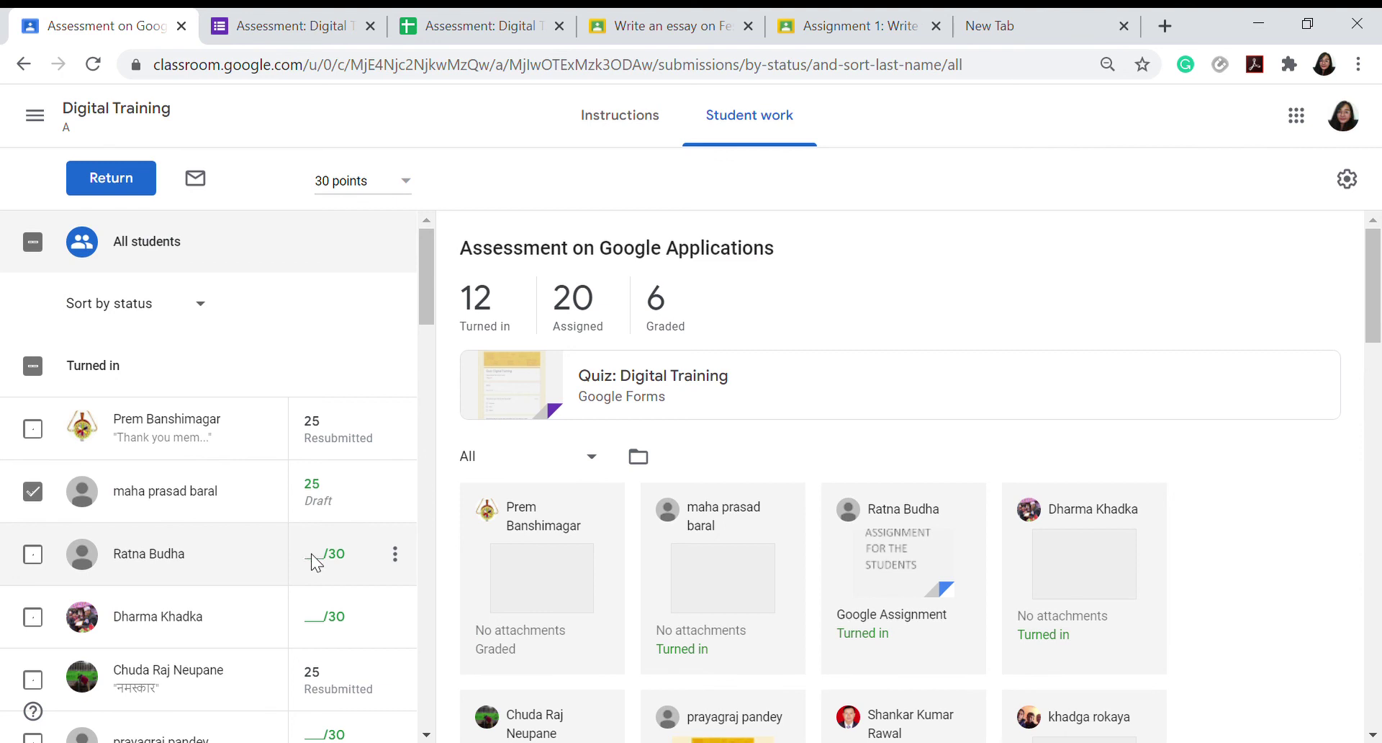
Grade the next three ungraded turned-in students with 30, 25 and 15 points, in list order
drag(426, 314, 430, 344)
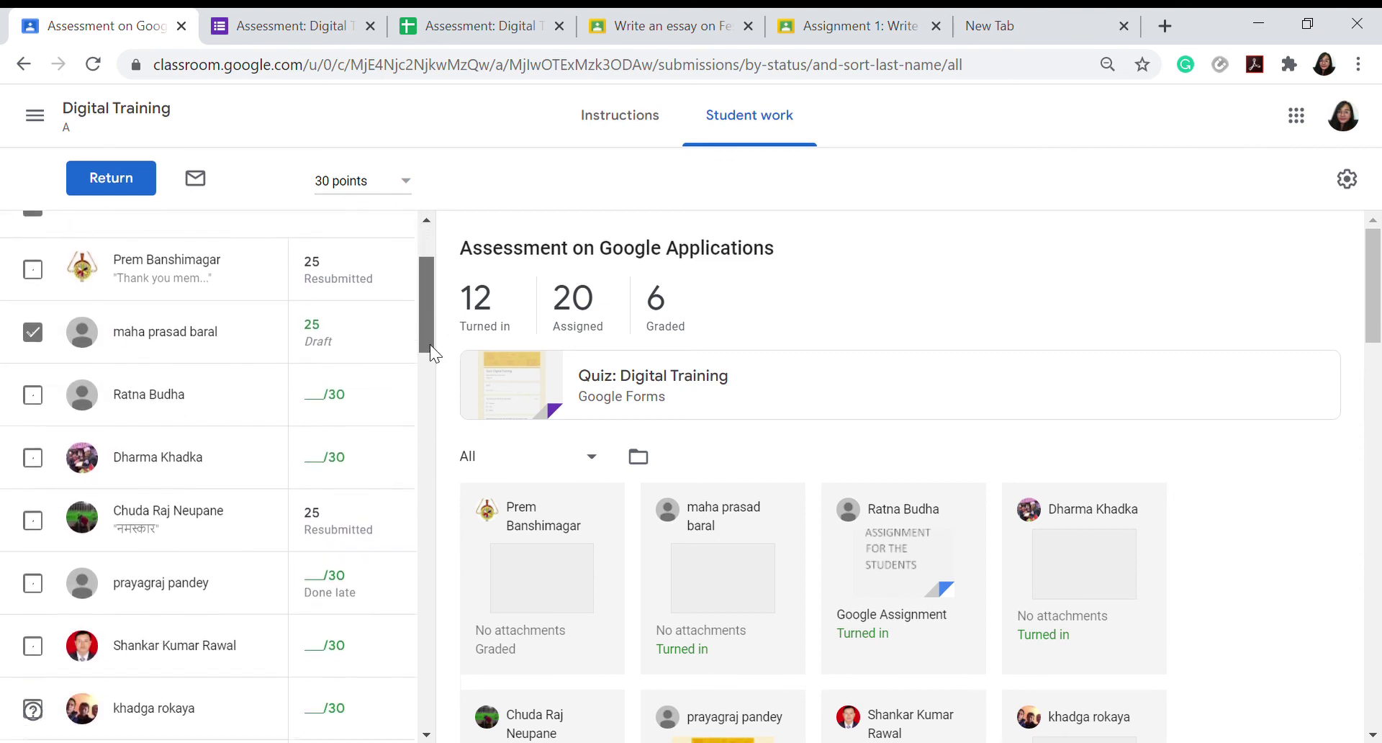
click(317, 377)
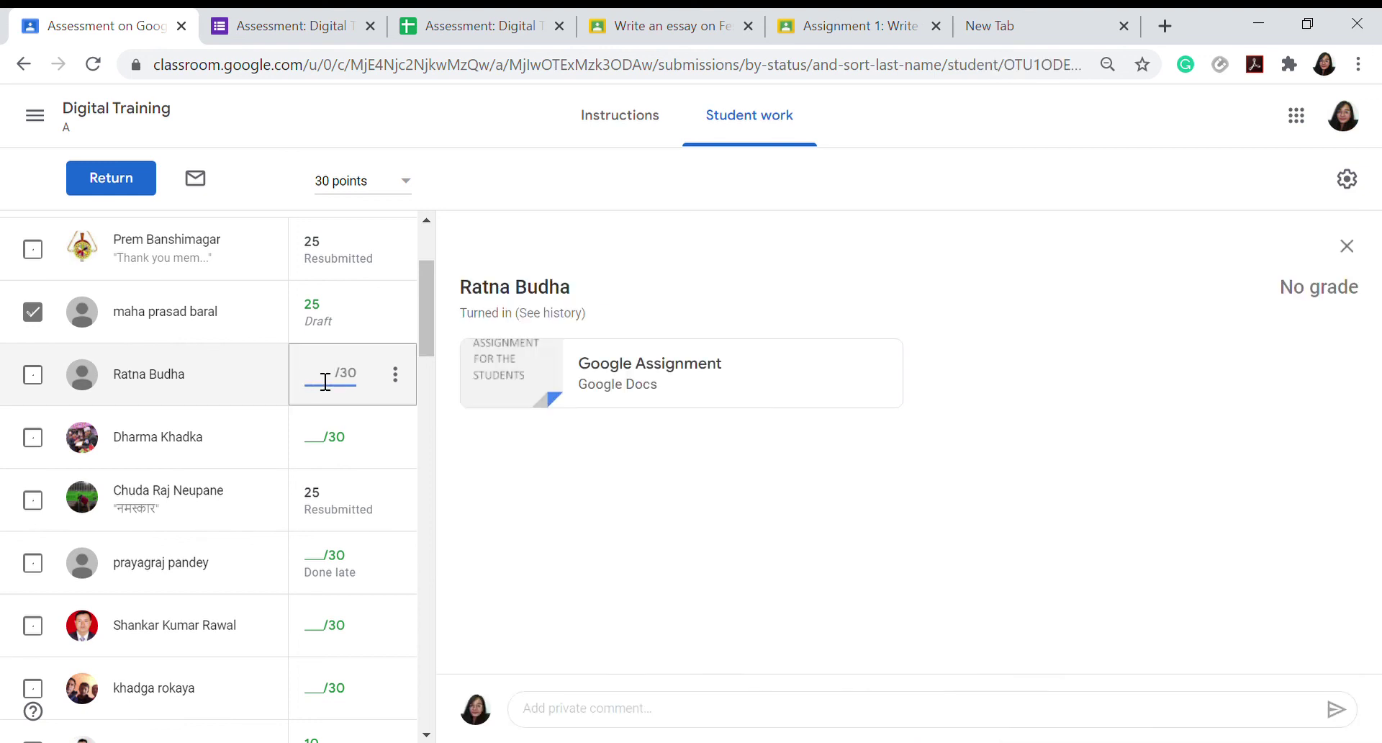
text(30)
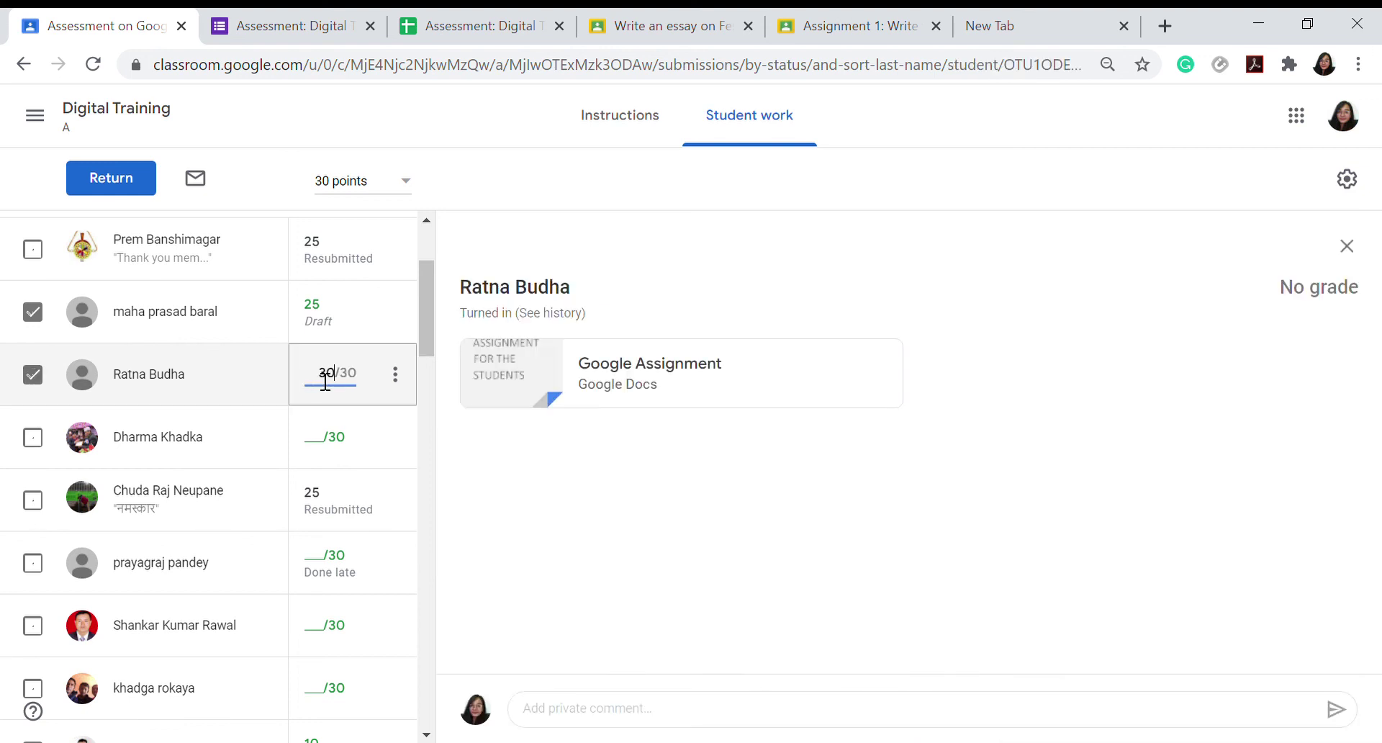
click(324, 444)
text(25)
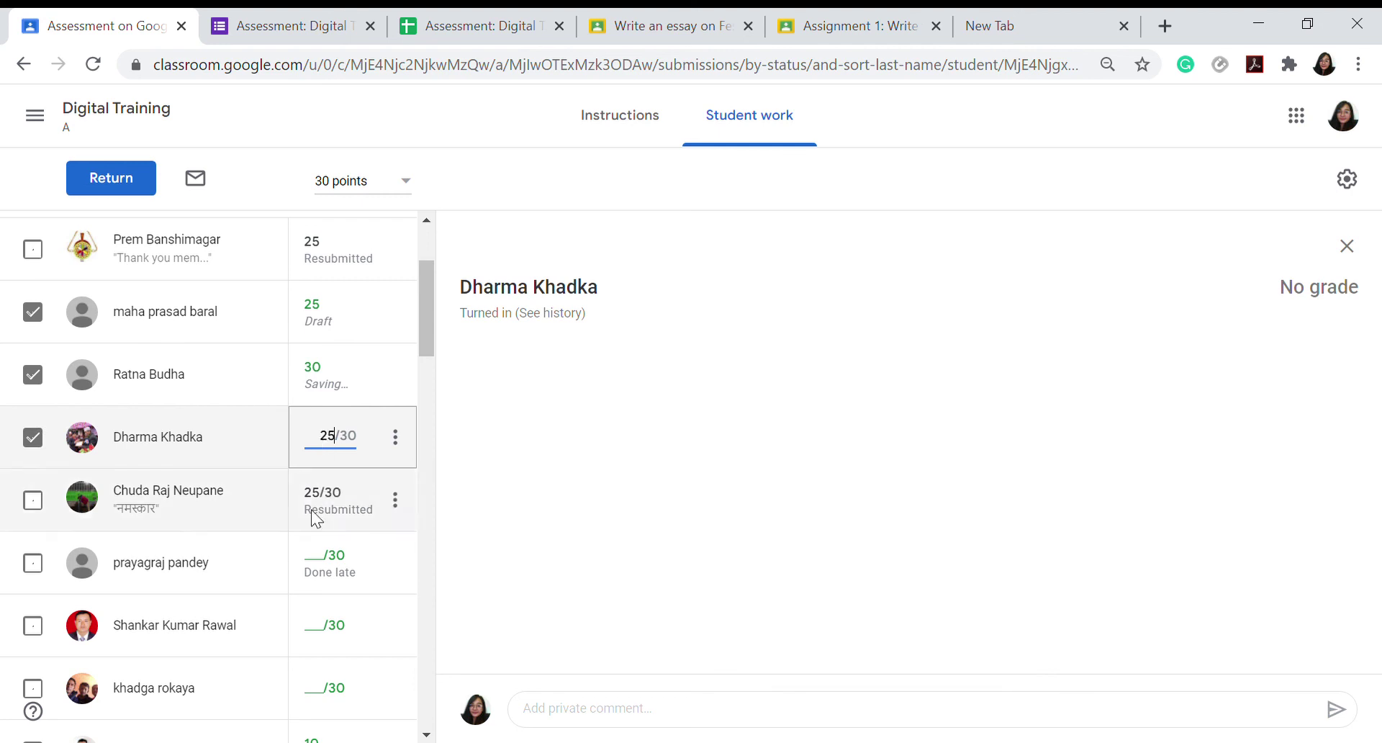
click(315, 565)
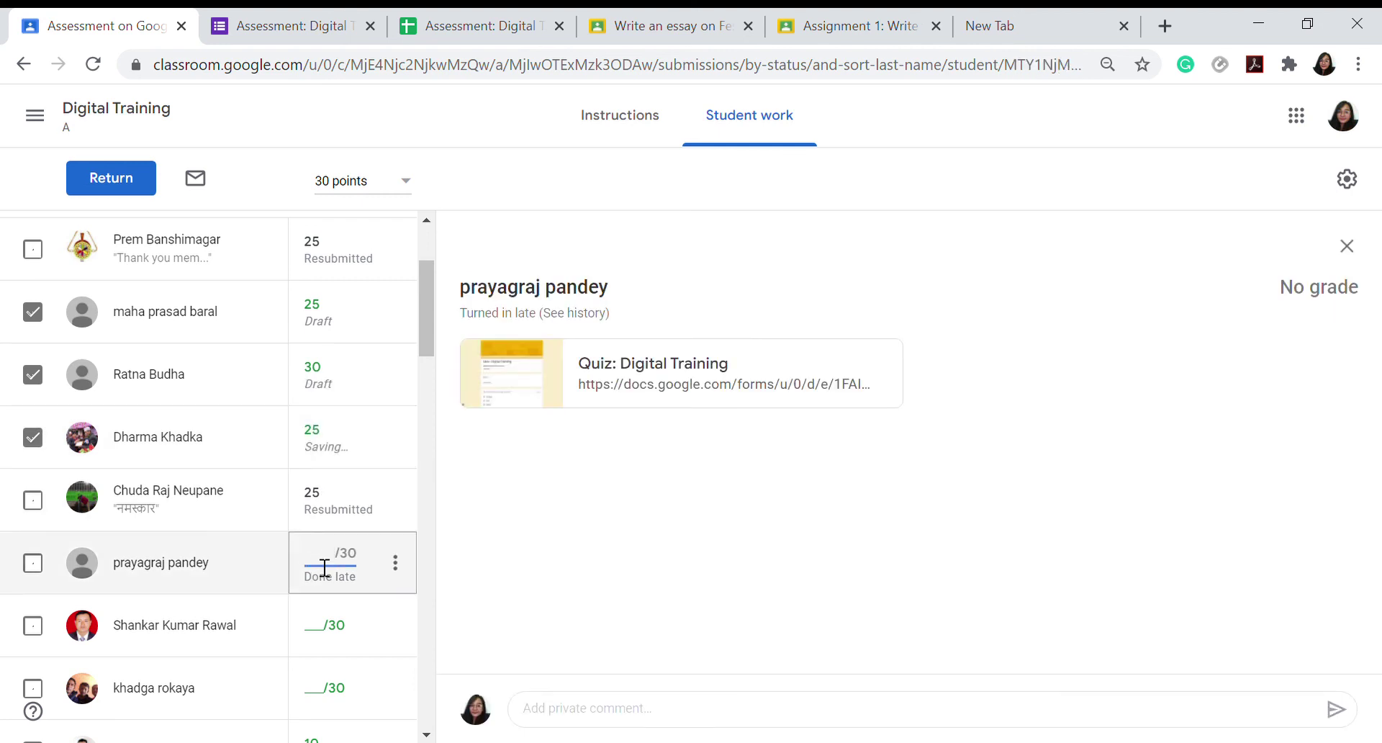
text(15)
Grade the remaining three ungraded turned-in students with 25, 20 and 30 points, ending with the late submission
click(315, 637)
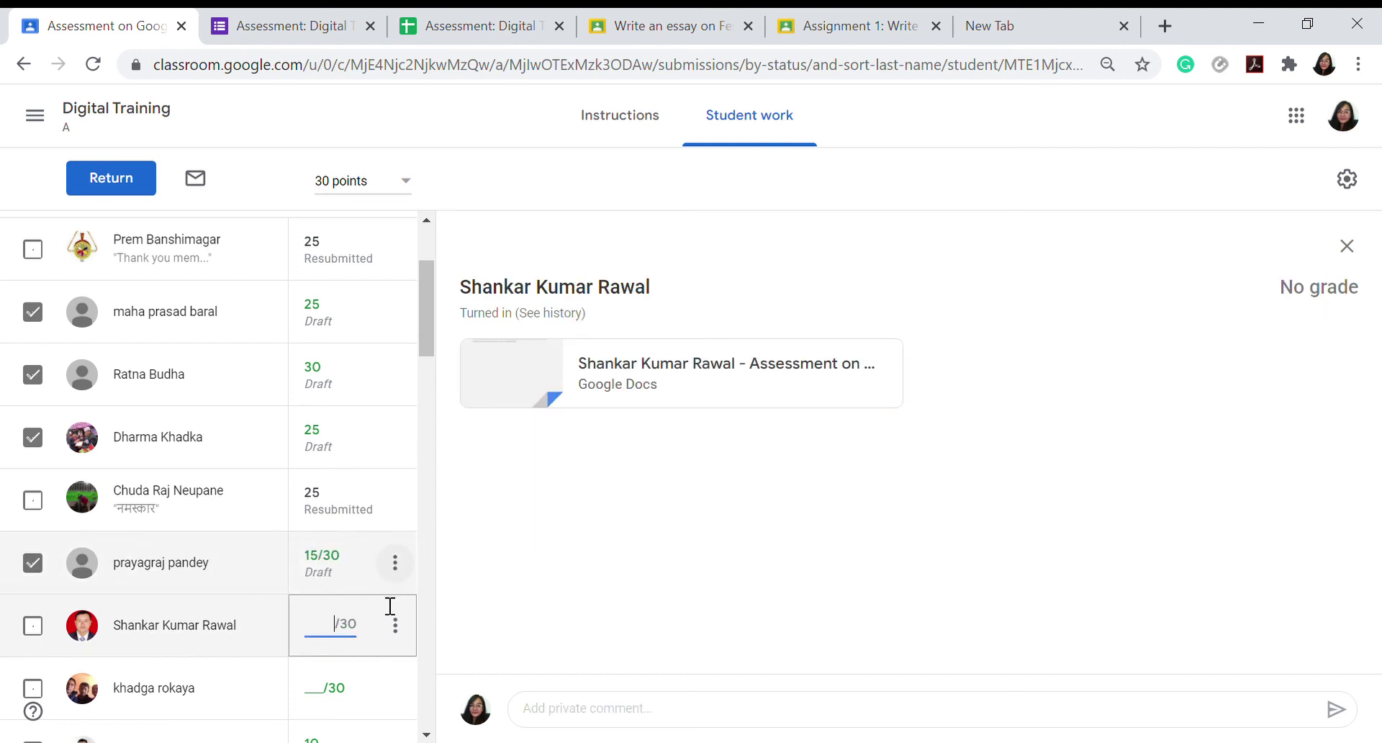
text(25)
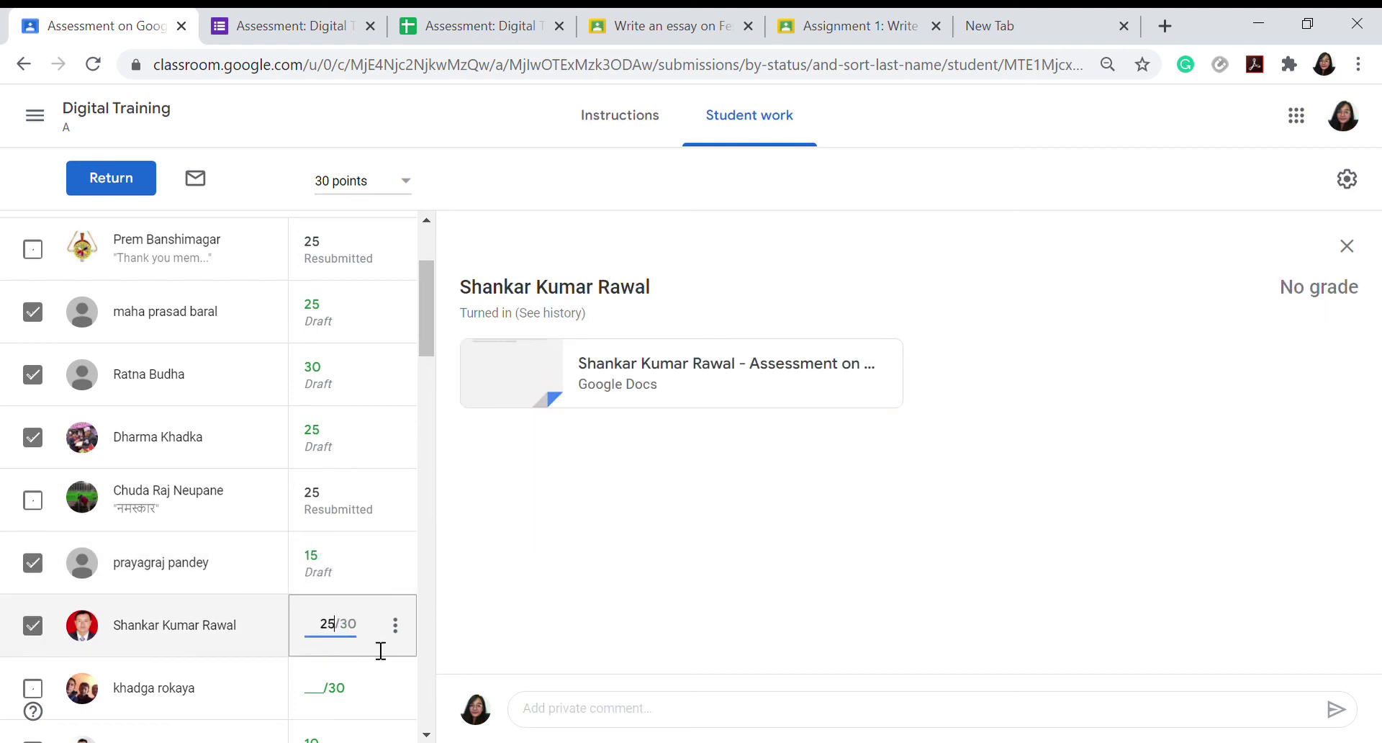
click(324, 686)
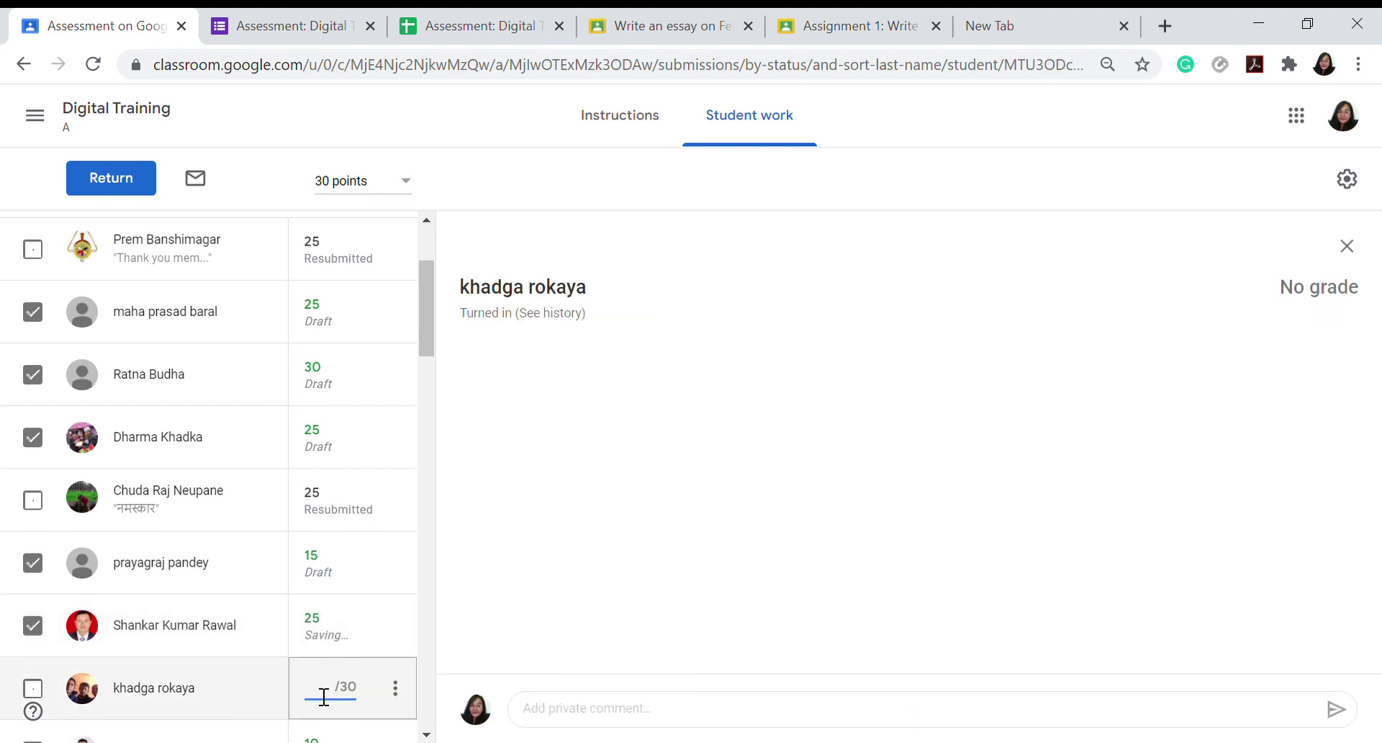
text(20)
drag(424, 334, 425, 410)
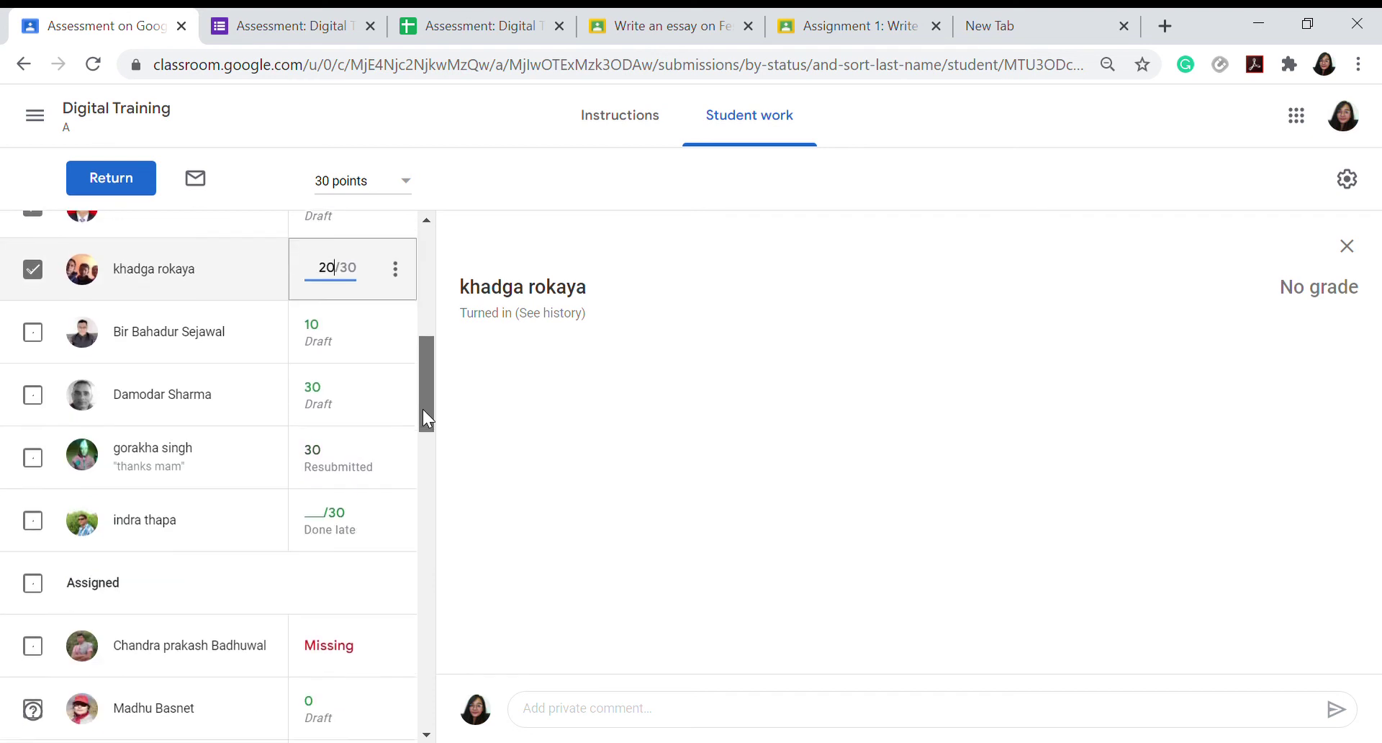
click(327, 523)
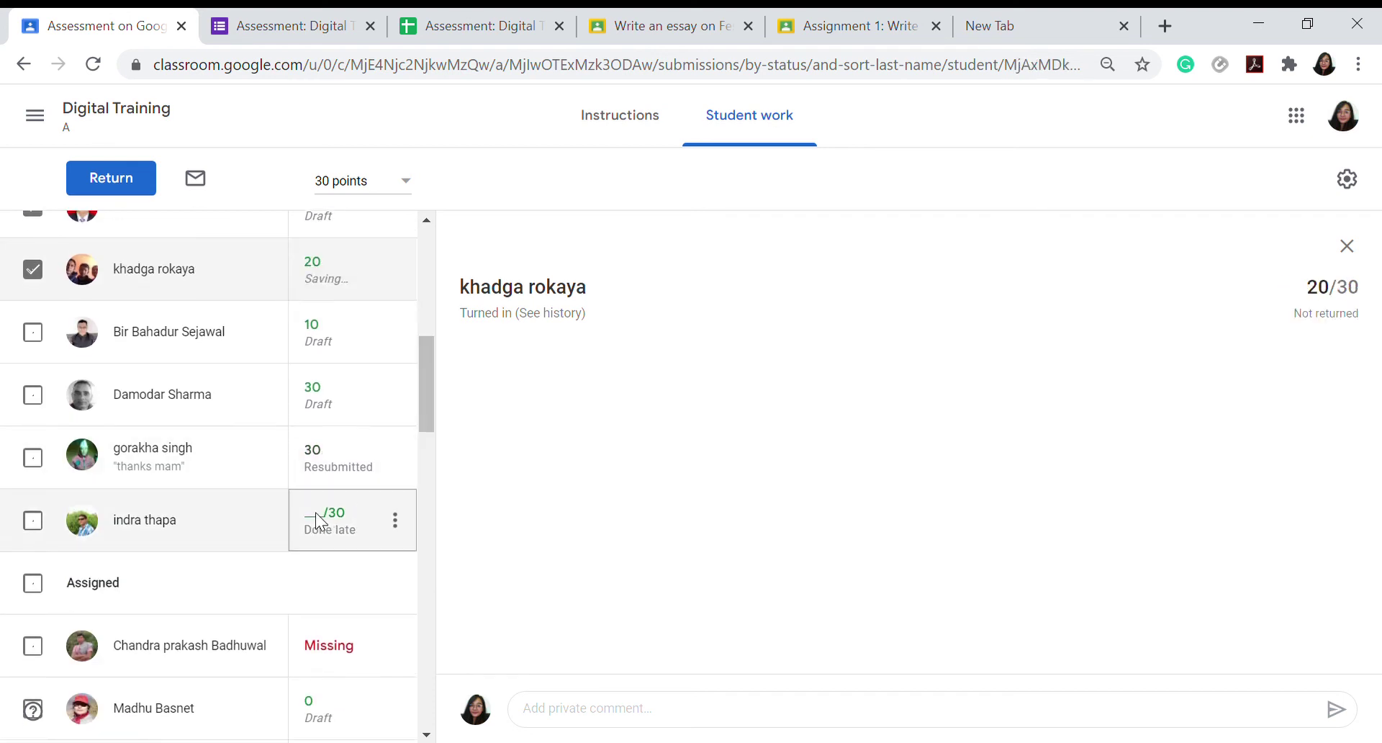
text(30)
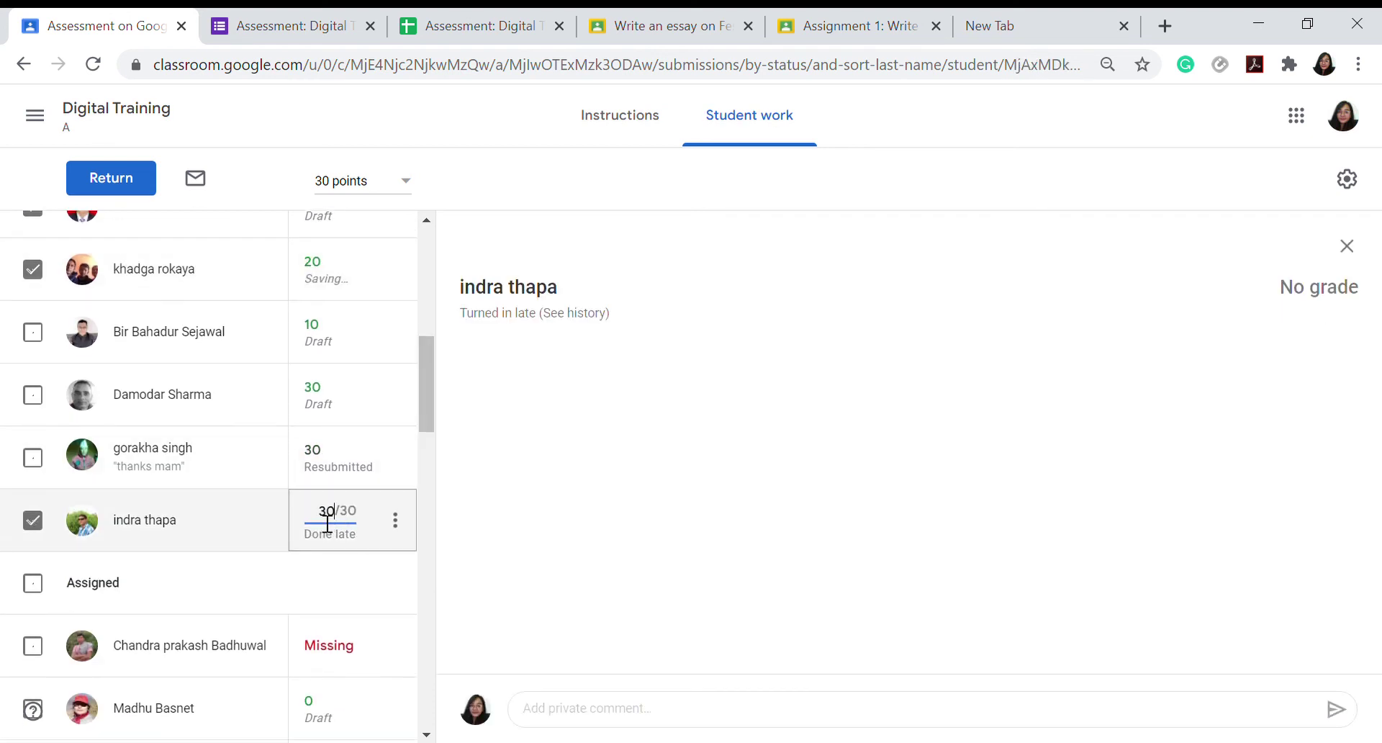
drag(426, 408, 424, 278)
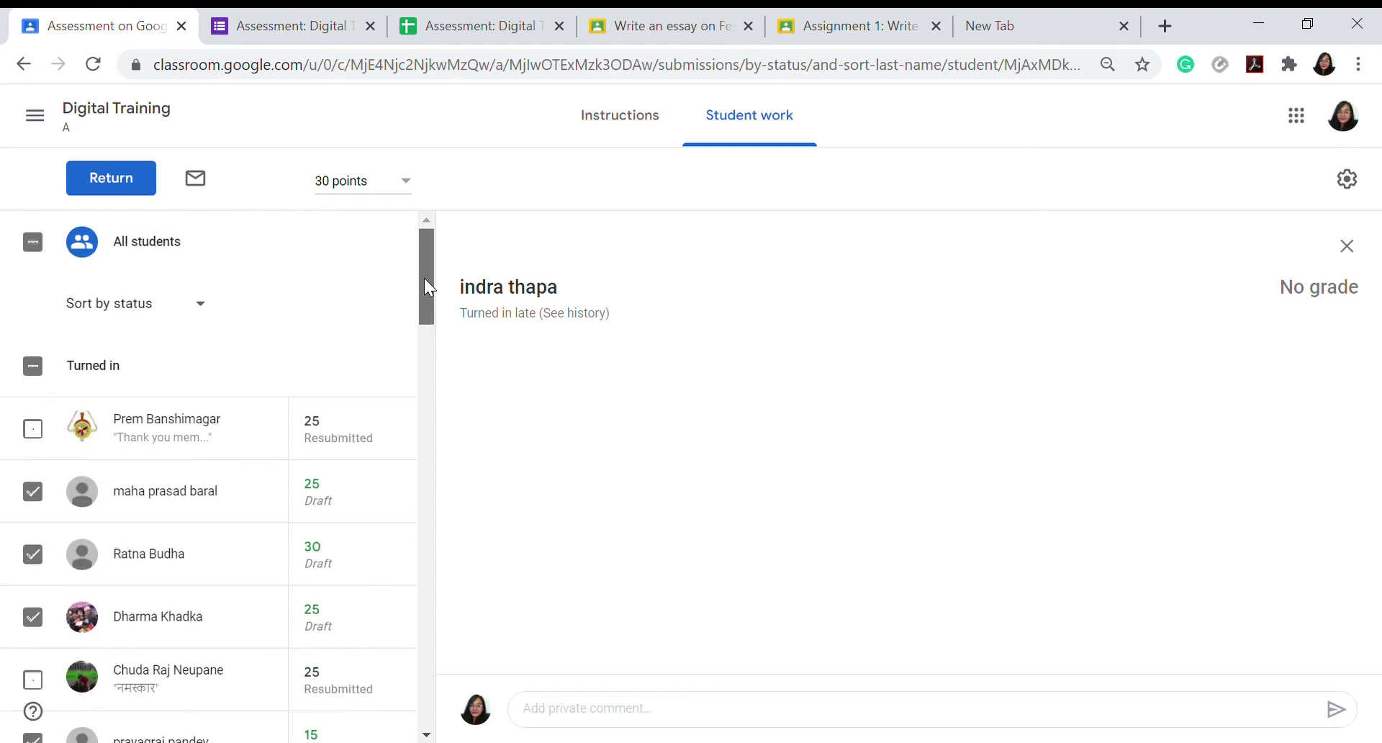
Select all students under Turned in and return their graded work, reviewing the list of grades before confirming
click(33, 366)
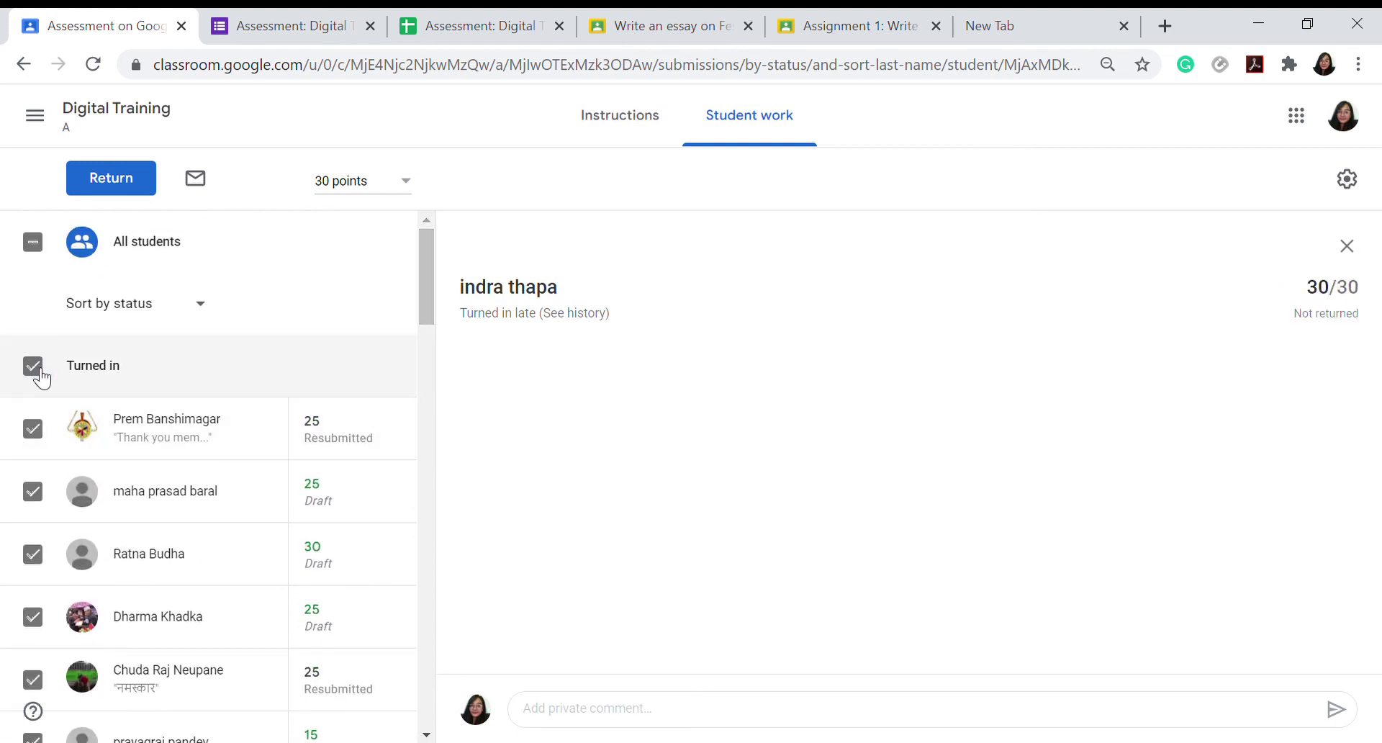
click(127, 184)
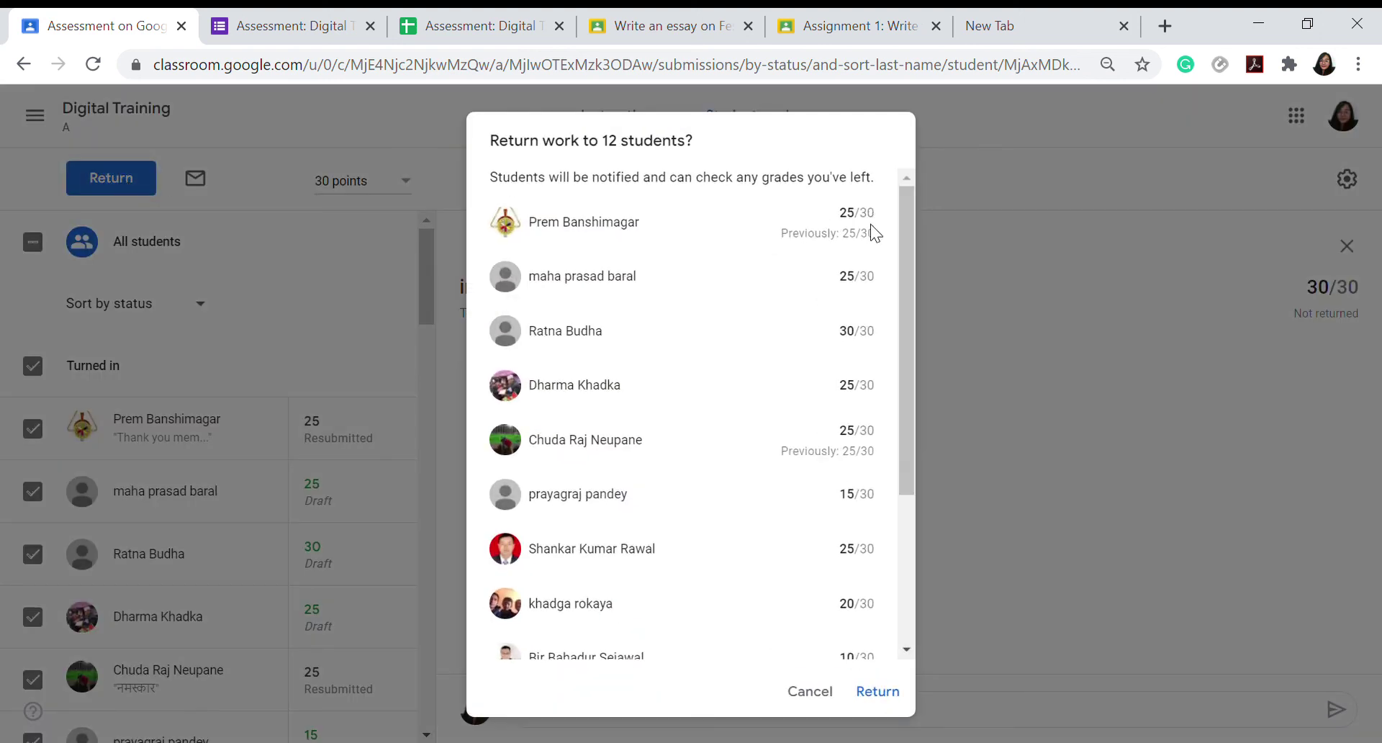
drag(914, 322, 910, 564)
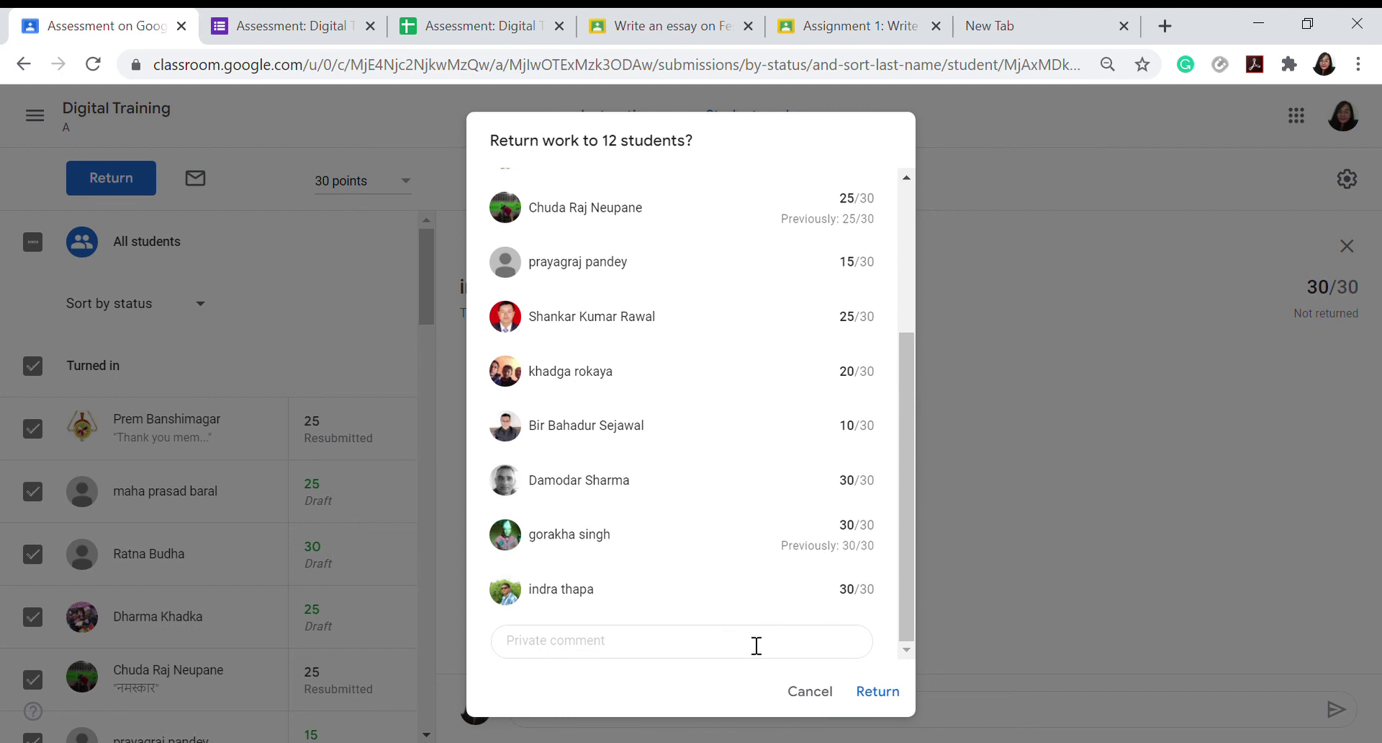
click(887, 691)
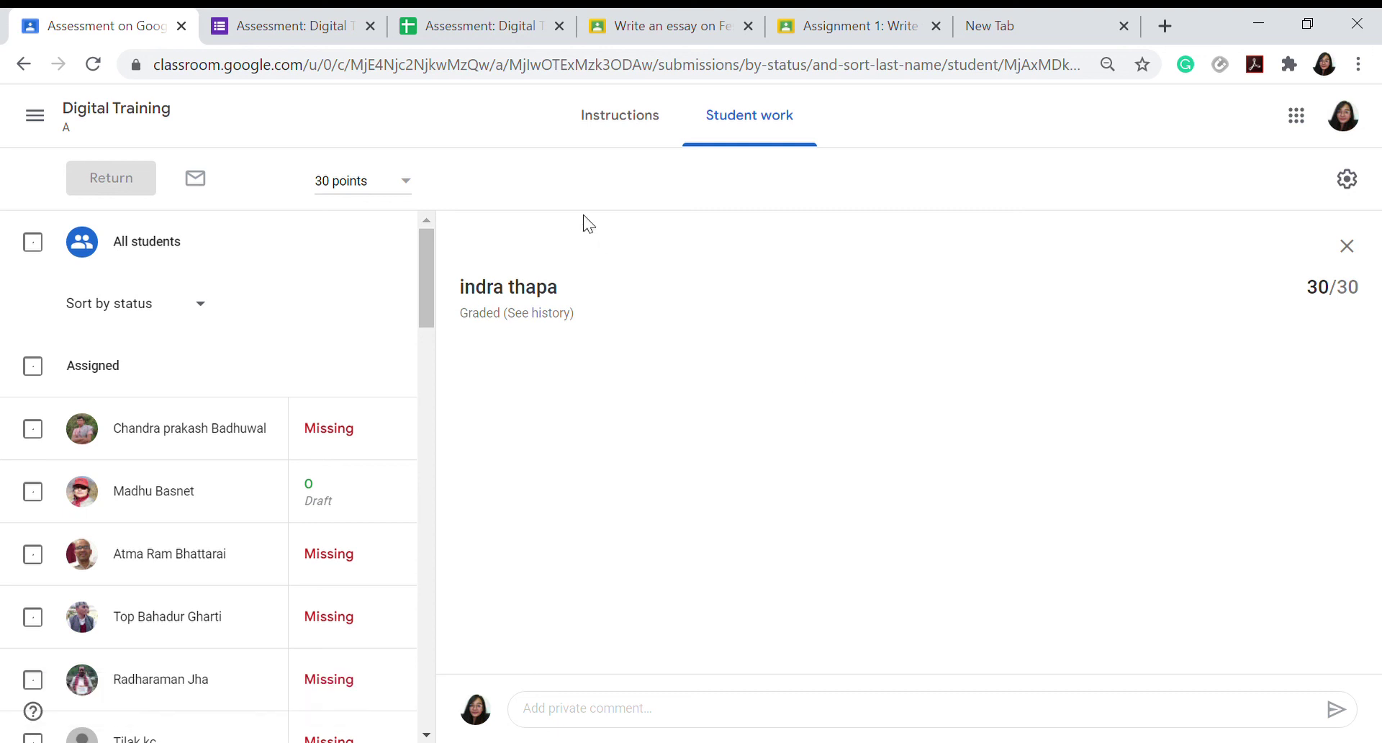
Glance at the quiz's response spreadsheet and the form's individual responses, and go back to the assessment's student work in Google Classroom
click(484, 16)
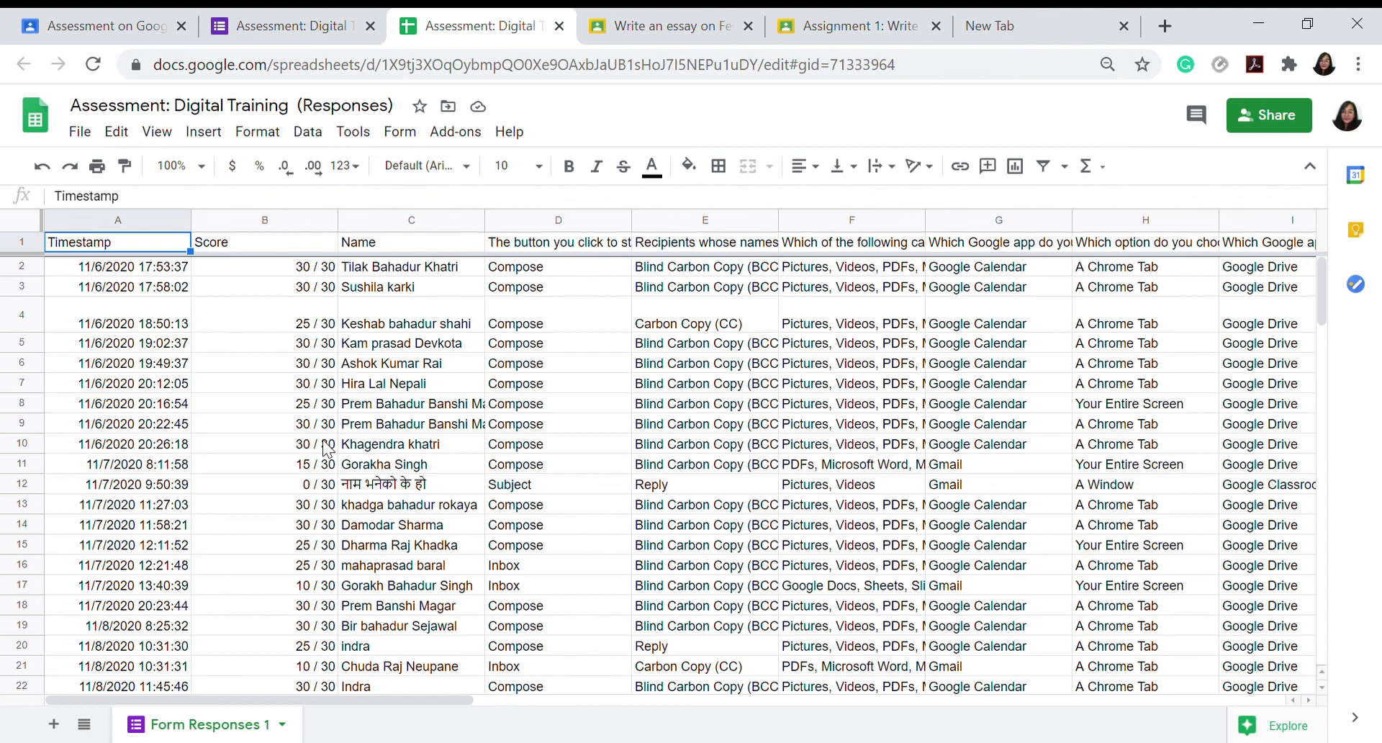
click(293, 22)
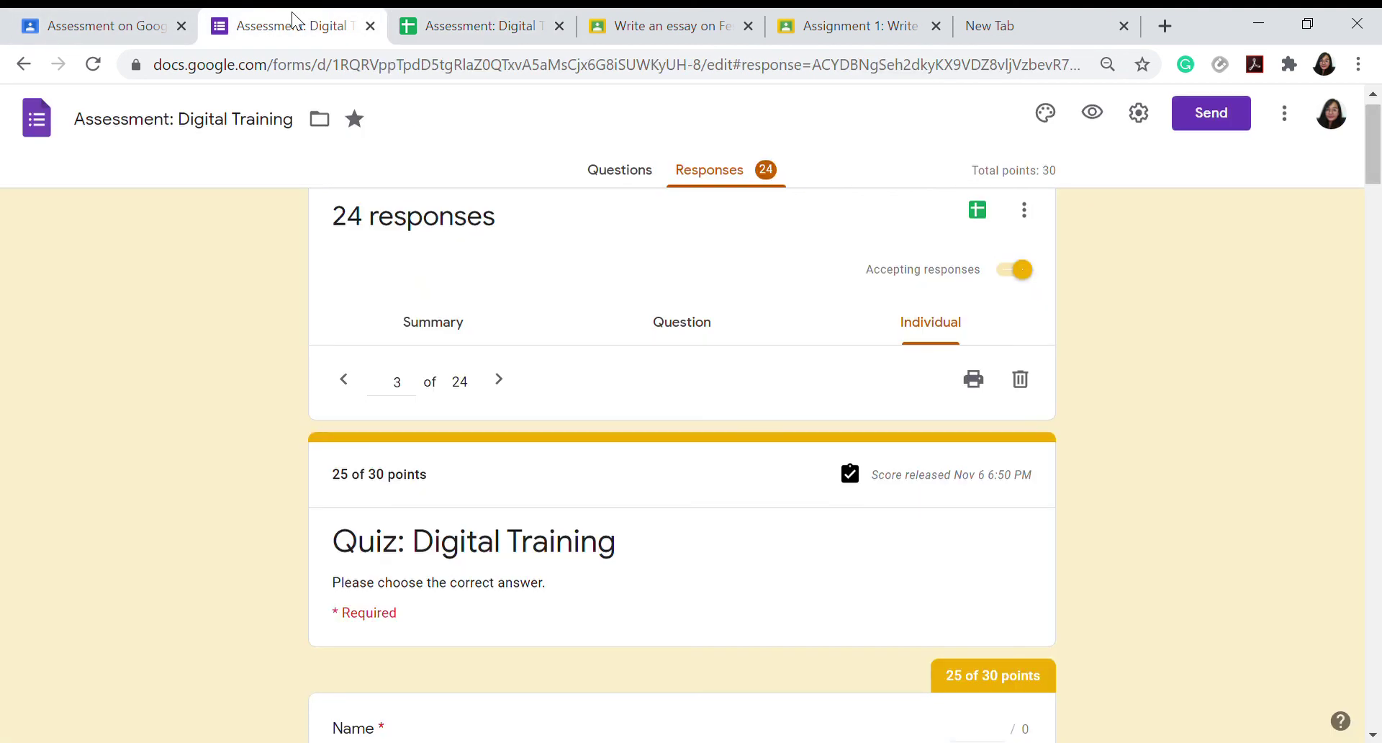
click(79, 18)
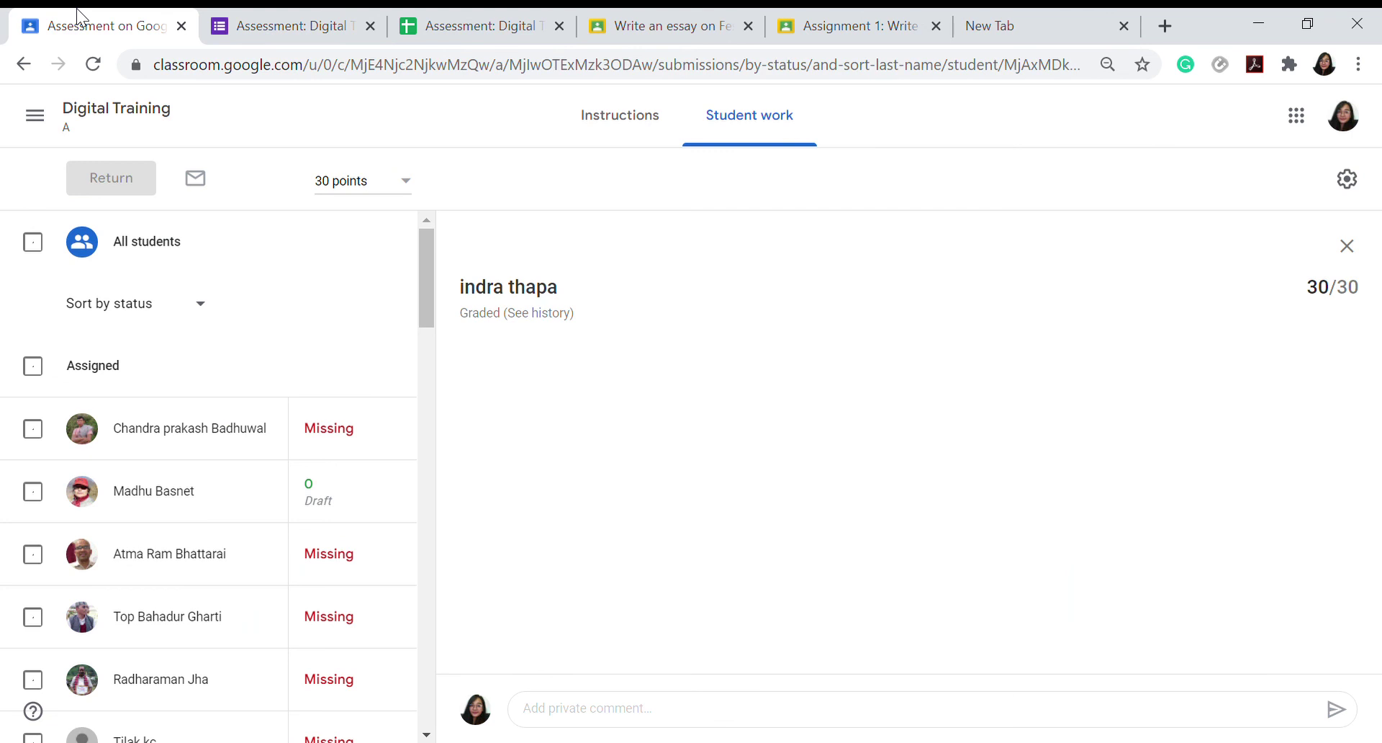